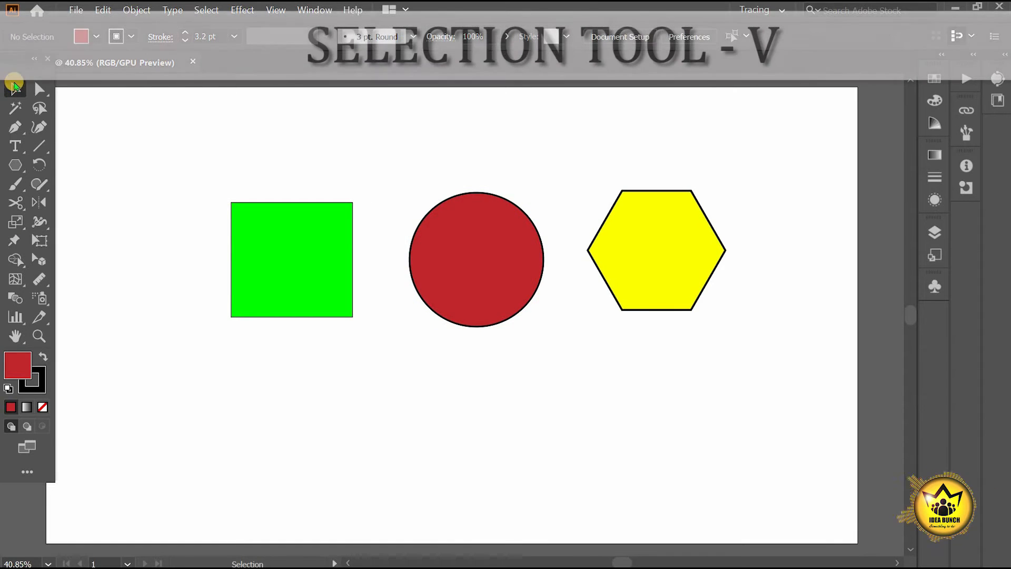
With the Selection tool, move the red circle slightly down, and enlarge and reposition the green rectangle
{"action": "left_click", "coordinate": [268, 263]}
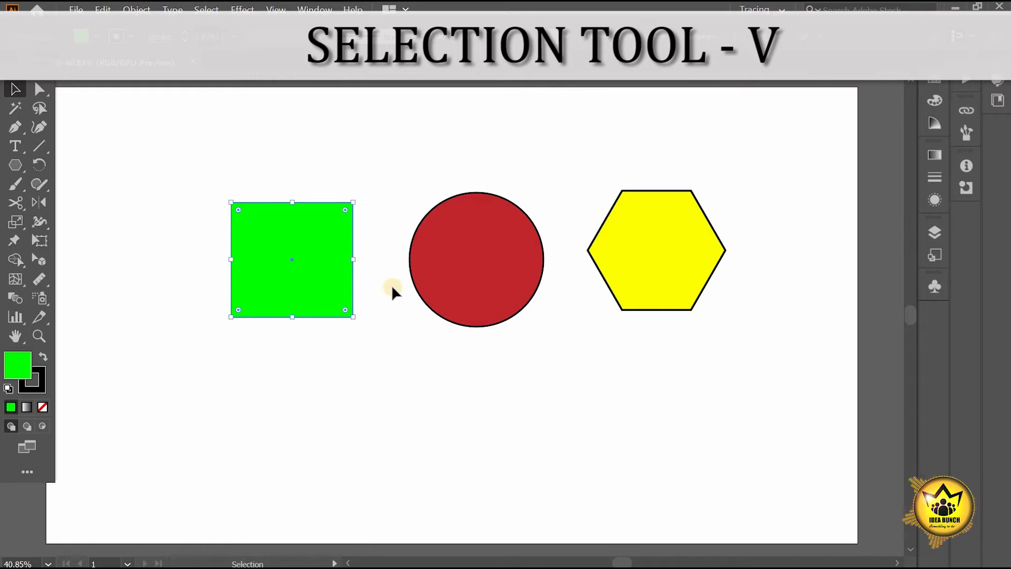
{"action": "mouse_move", "coordinate": [460, 278]}
{"action": "left_mouse_down"}
{"action": "mouse_move", "coordinate": [447, 211]}
{"action": "mouse_move", "coordinate": [460, 295]}
{"action": "left_mouse_up"}
{"action": "left_click_drag", "start_coordinate": [341, 251], "coordinate": [343, 228]}
{"action": "left_click_drag", "start_coordinate": [346, 214], "coordinate": [324, 263]}
{"action": "left_click_drag", "start_coordinate": [425, 164], "coordinate": [384, 176]}
{"action": "left_click_drag", "start_coordinate": [385, 175], "coordinate": [344, 212]}
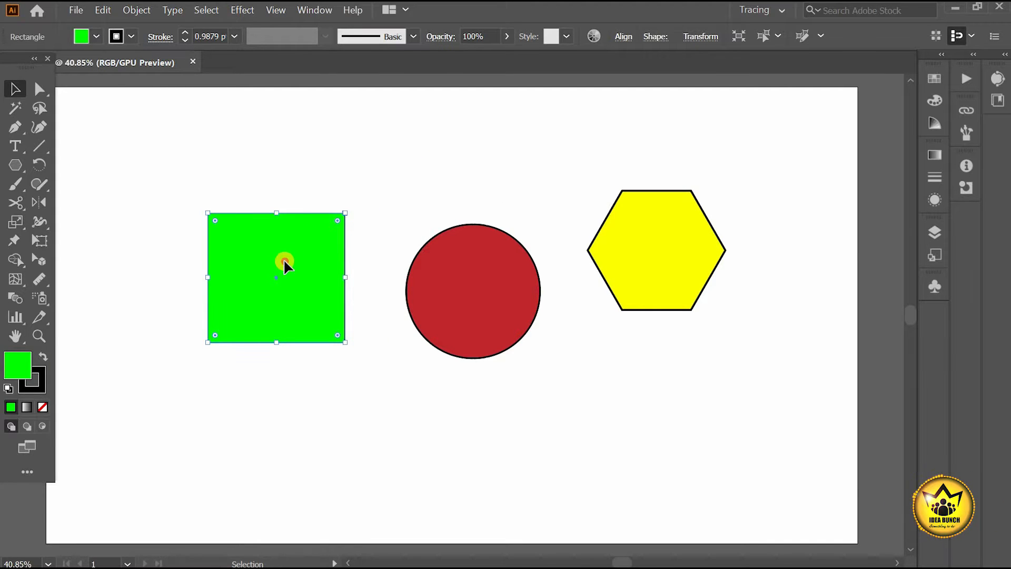
{"action": "left_click_drag", "start_coordinate": [282, 262], "coordinate": [305, 248]}
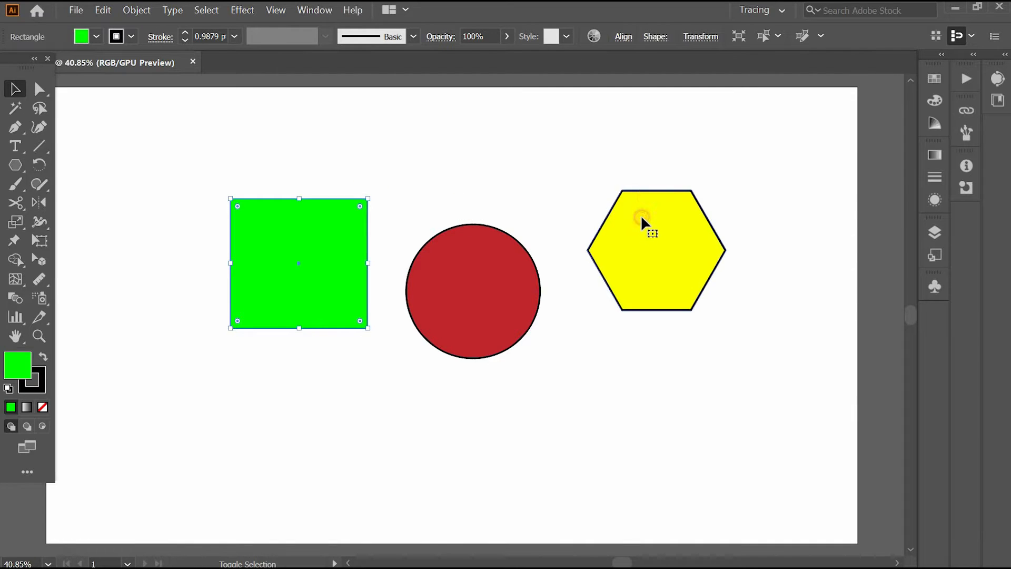
Enlarge and rotate the yellow hexagon clockwise, and move it slightly down
{"action": "left_click", "coordinate": [676, 228], "text": "shift"}
{"action": "left_click", "coordinate": [741, 306]}
{"action": "left_click", "coordinate": [716, 250]}
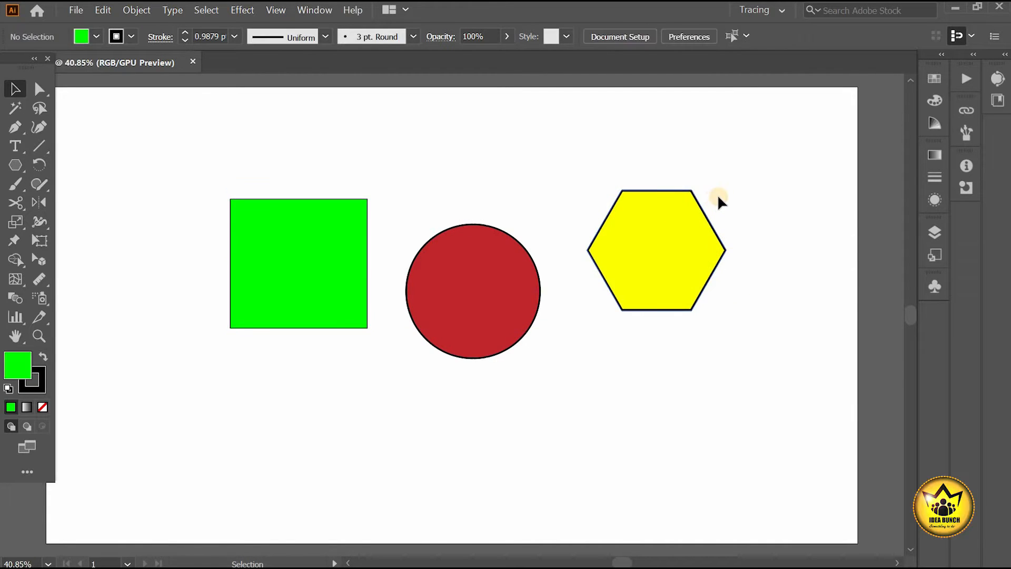
{"action": "mouse_move", "coordinate": [729, 189]}
{"action": "left_mouse_down"}
{"action": "mouse_move", "coordinate": [742, 163]}
{"action": "mouse_move", "coordinate": [780, 250]}
{"action": "mouse_move", "coordinate": [764, 297]}
{"action": "left_mouse_up"}
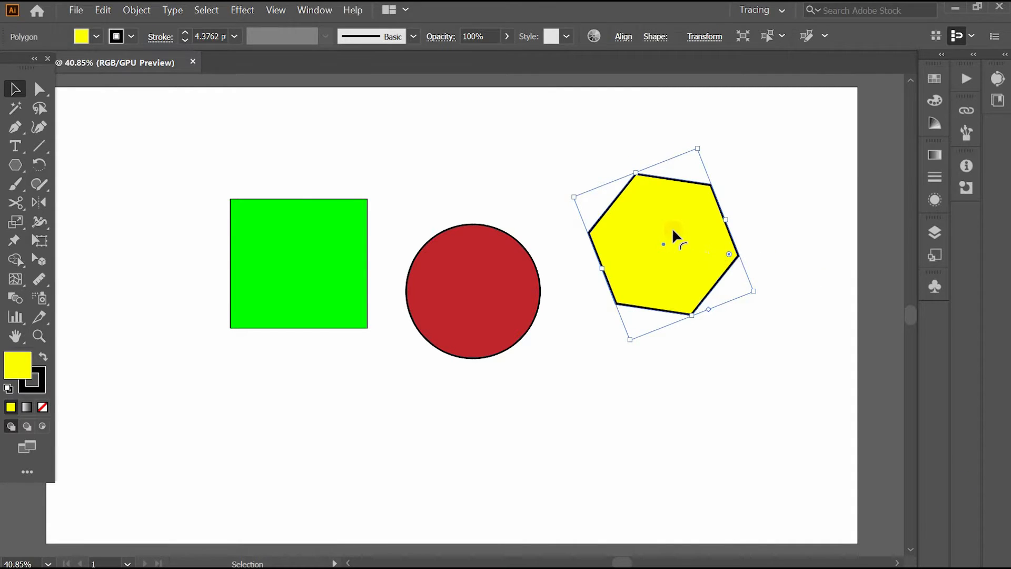
{"action": "left_click_drag", "start_coordinate": [701, 266], "coordinate": [707, 300]}
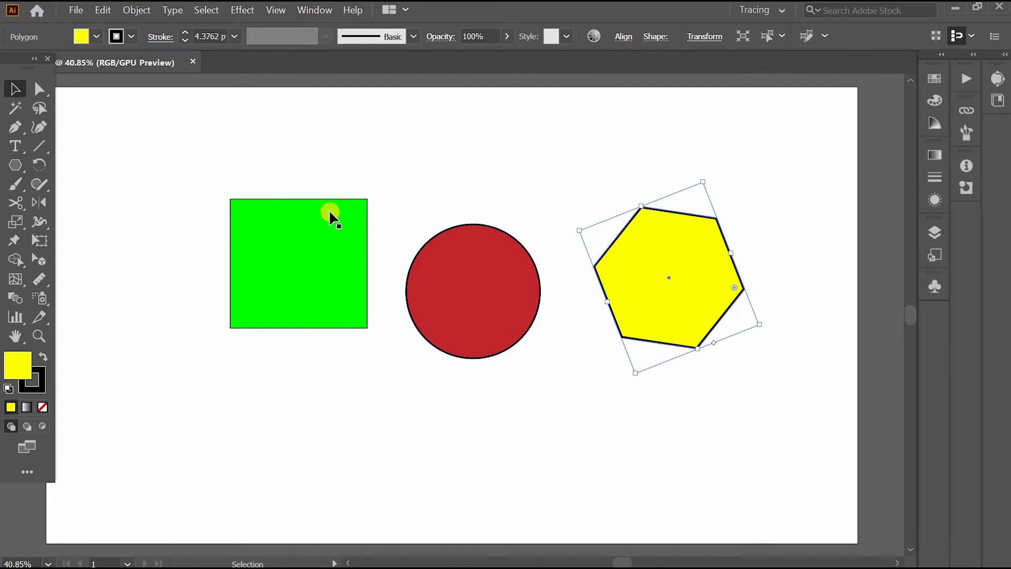
Select the green rectangle with the Selection tool
{"action": "left_click", "coordinate": [231, 202]}
{"action": "left_click_drag", "start_coordinate": [216, 193], "coordinate": [402, 244]}
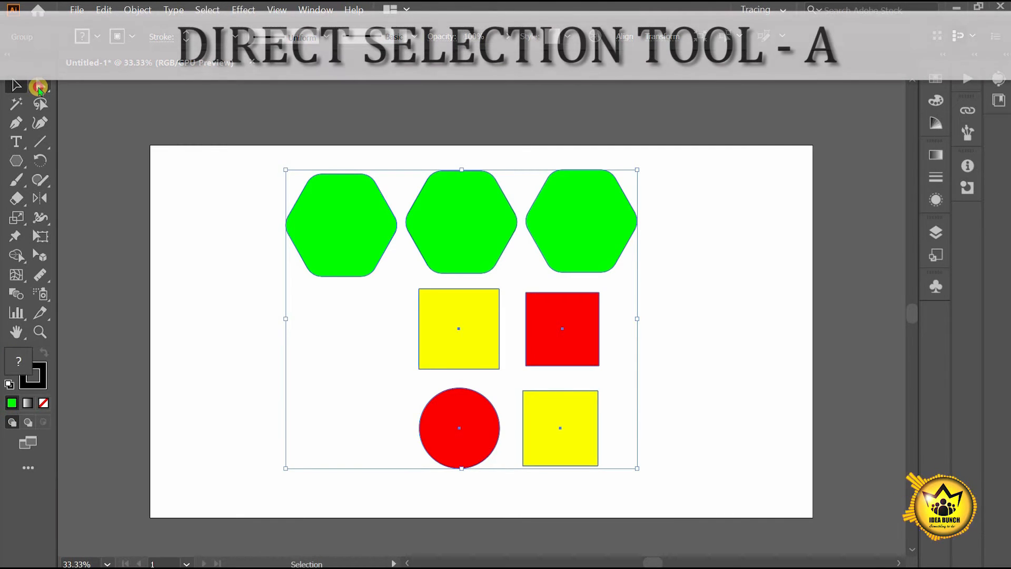
With the Direct Selection tool, deselect all shapes and pick individual green hexagons from the group
{"action": "left_click", "coordinate": [38, 88]}
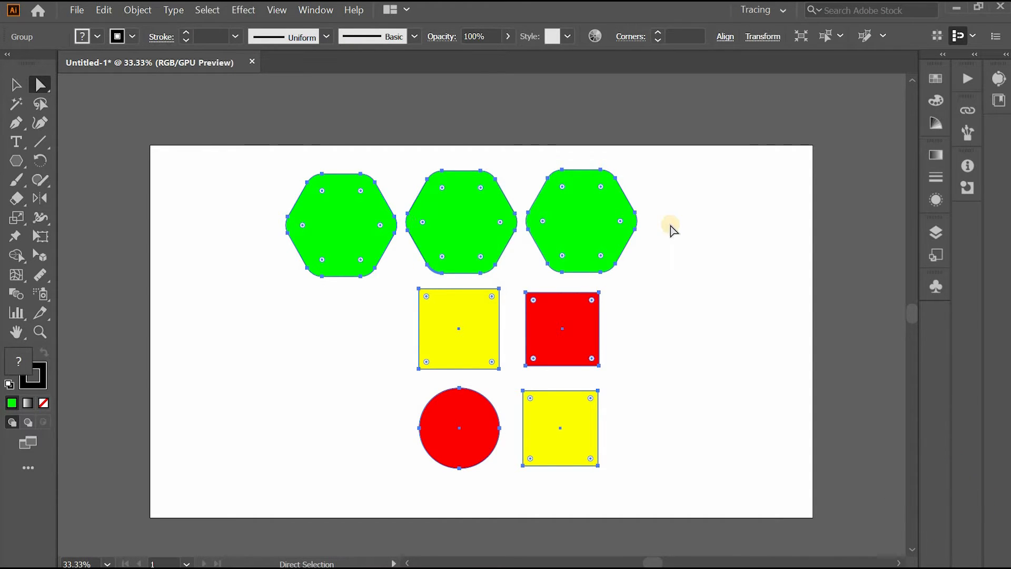
{"action": "left_click", "coordinate": [603, 223]}
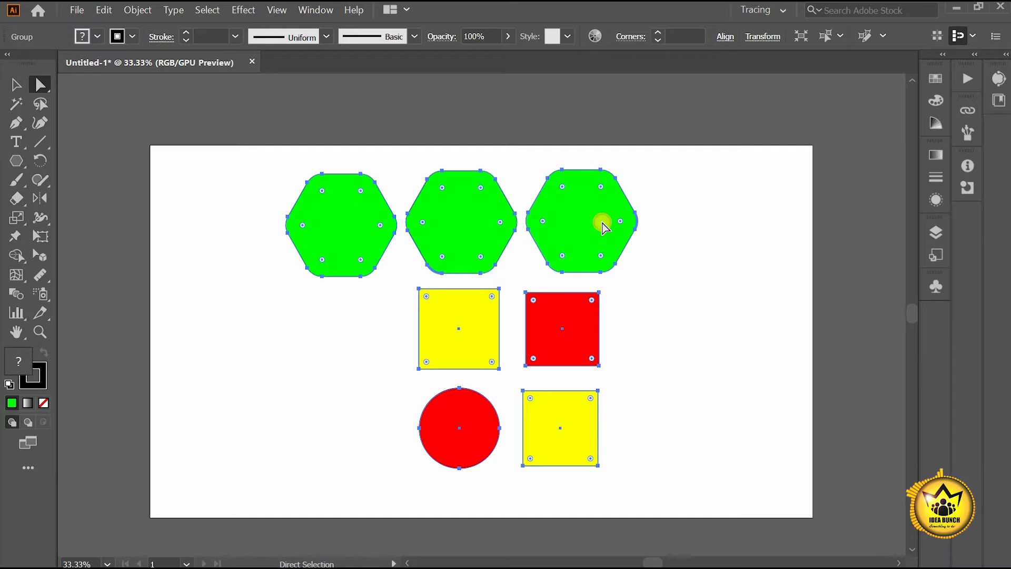
{"action": "left_click", "coordinate": [704, 237]}
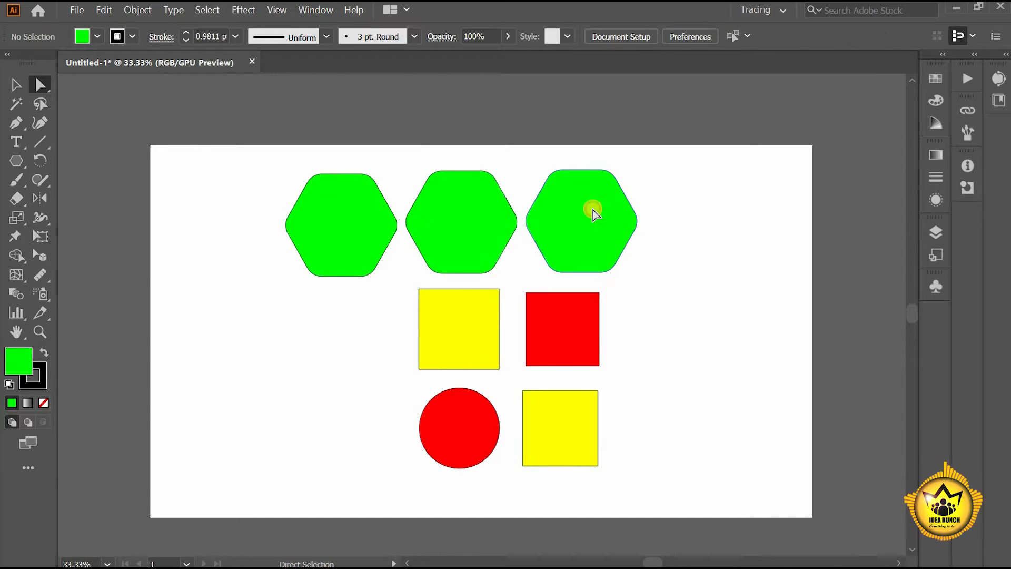
{"action": "left_click", "coordinate": [594, 214]}
{"action": "left_click", "coordinate": [482, 221]}
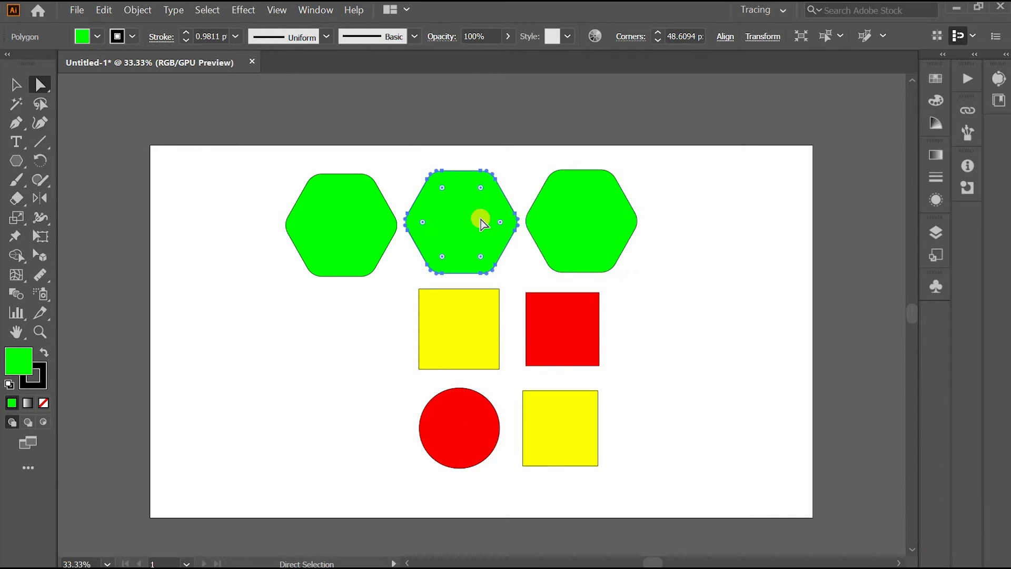
{"action": "left_click_drag", "start_coordinate": [340, 222], "coordinate": [301, 300]}
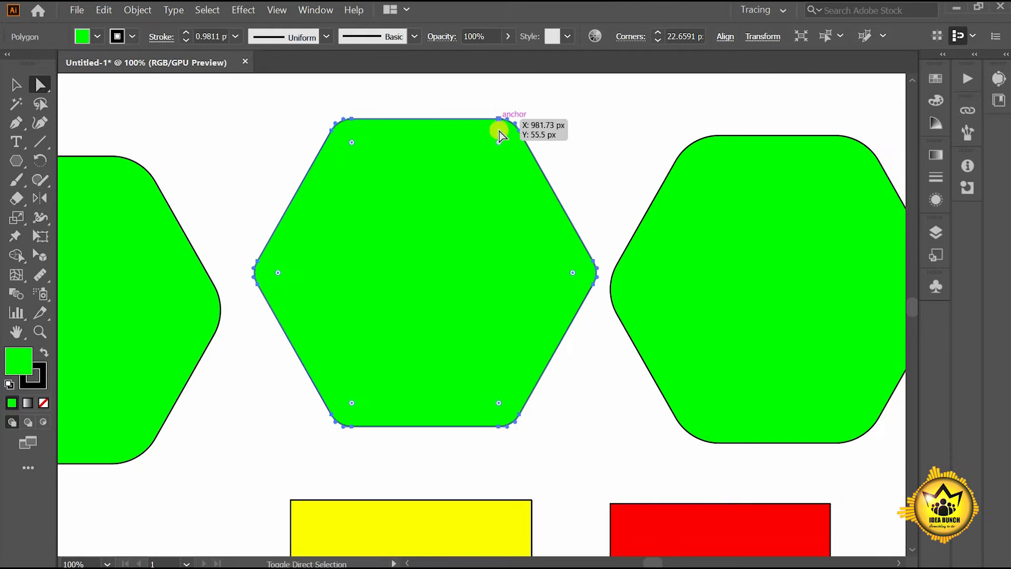
{"action": "left_click", "coordinate": [500, 120]}
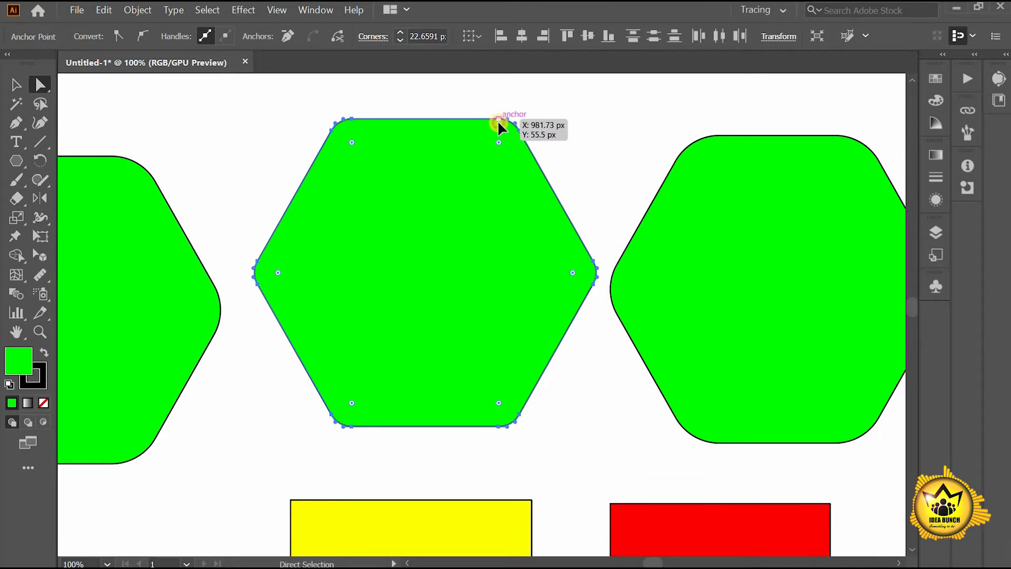
{"action": "left_click_drag", "start_coordinate": [498, 121], "coordinate": [430, 272]}
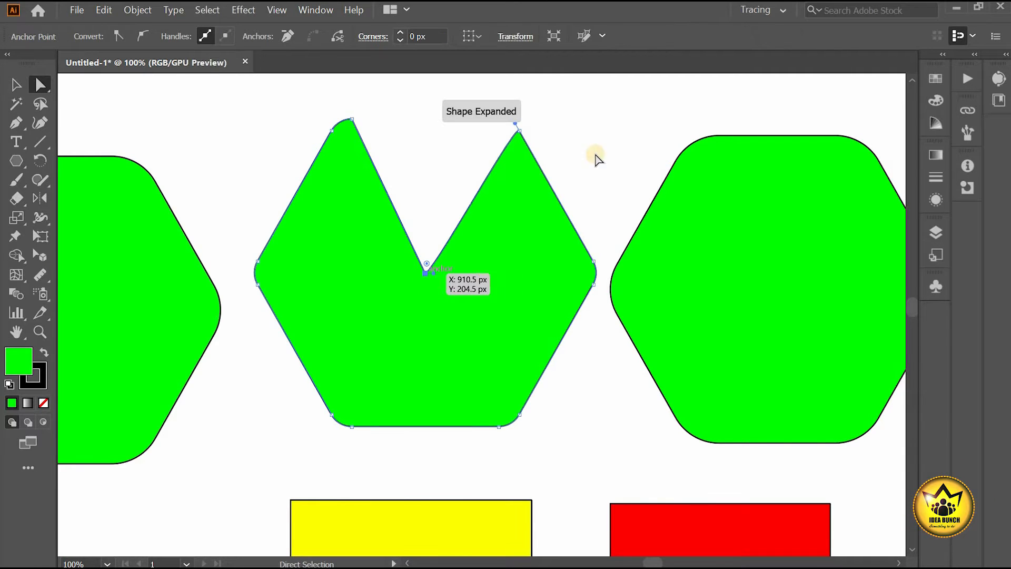
{"action": "left_click", "coordinate": [602, 140]}
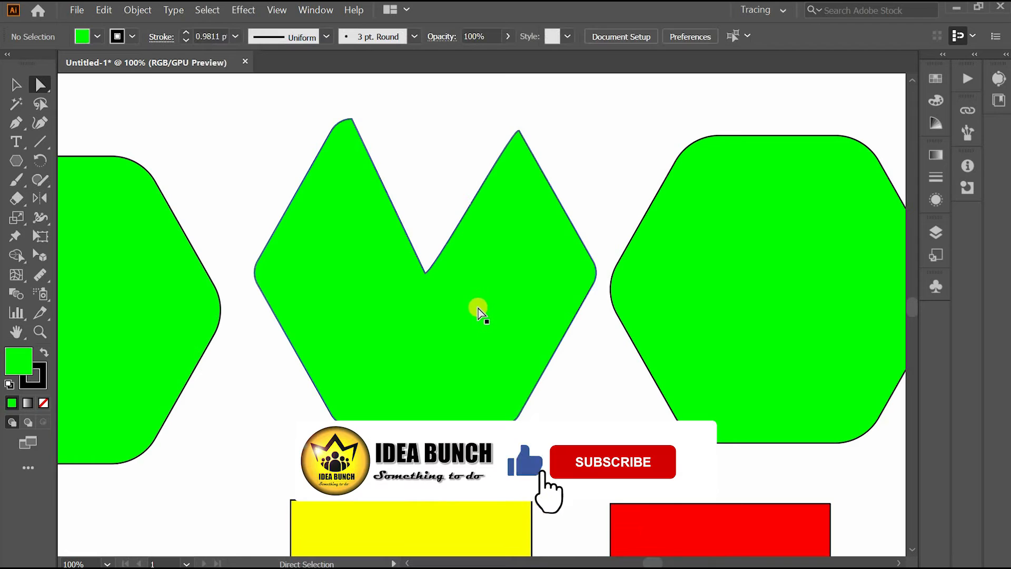
{"action": "key", "text": "ctrl+z"}
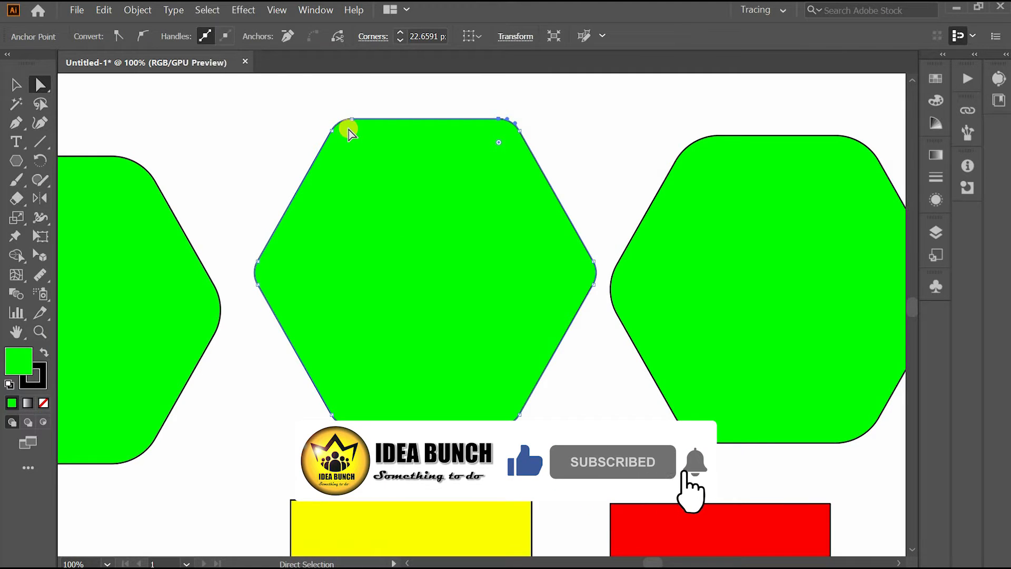
Pull alternate corners of the middle green hexagon into its center with the Direct Selection tool to form three triangles
{"action": "left_click_drag", "start_coordinate": [351, 124], "coordinate": [423, 273]}
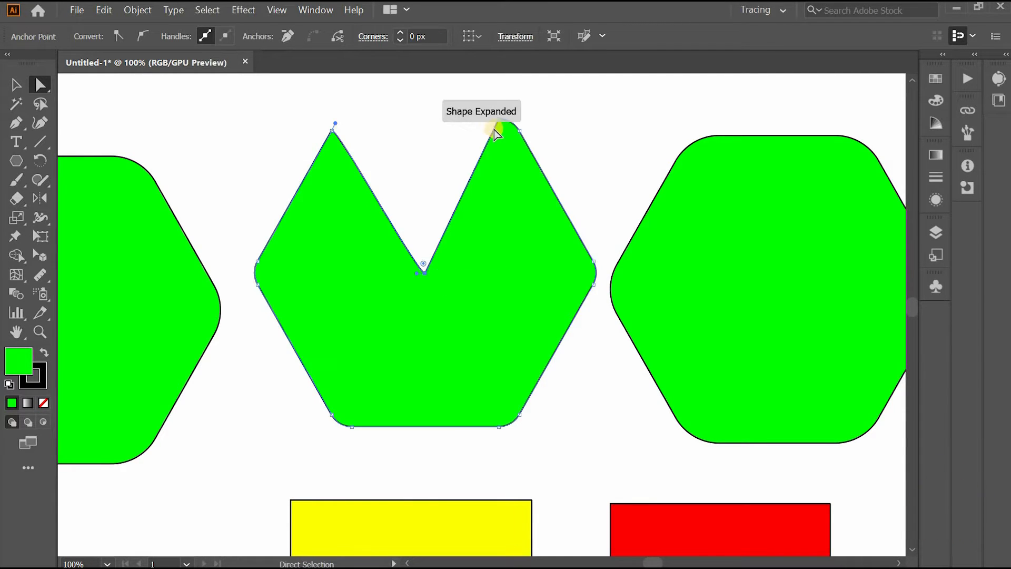
{"action": "left_click_drag", "start_coordinate": [498, 117], "coordinate": [425, 273]}
{"action": "left_click_drag", "start_coordinate": [334, 416], "coordinate": [423, 275]}
{"action": "left_click_drag", "start_coordinate": [524, 421], "coordinate": [425, 271]}
{"action": "left_click_drag", "start_coordinate": [594, 283], "coordinate": [426, 272]}
{"action": "left_click_drag", "start_coordinate": [258, 284], "coordinate": [425, 273]}
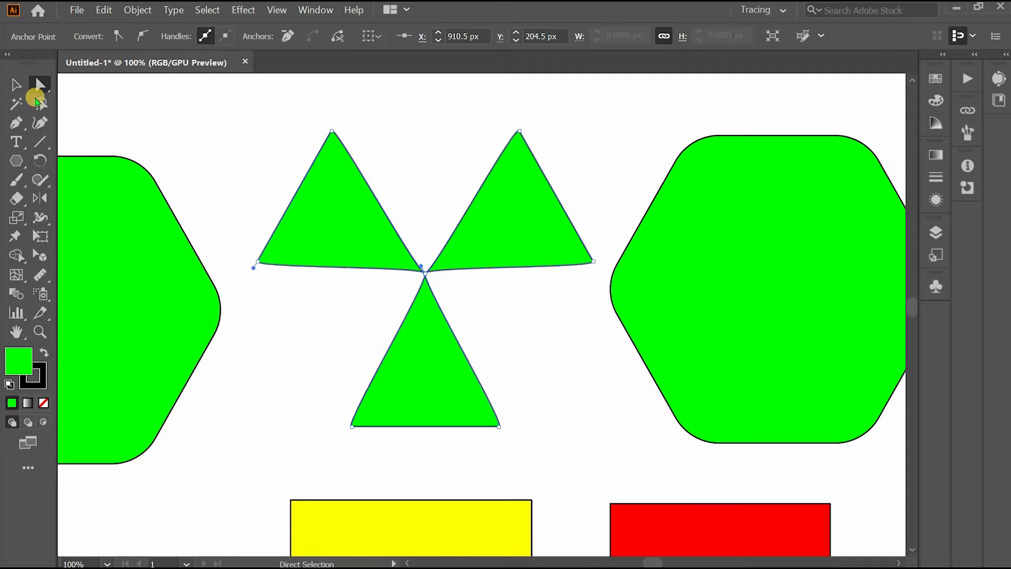
Deselect everything and move the three-triangle shape slightly down and to the left
{"action": "left_click", "coordinate": [16, 85]}
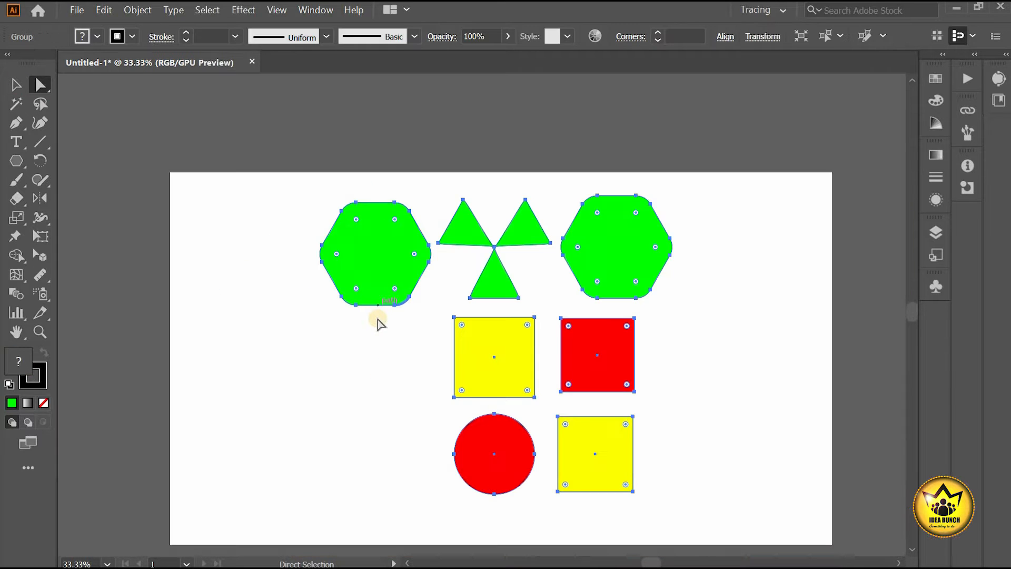
{"action": "left_click", "coordinate": [380, 321]}
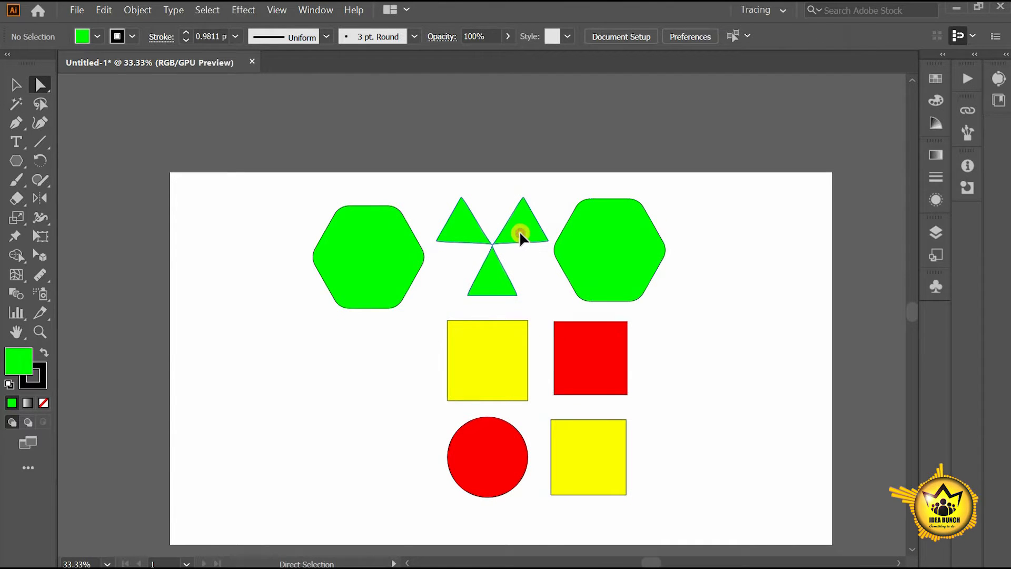
{"action": "mouse_move", "coordinate": [519, 231]}
{"action": "left_mouse_down"}
{"action": "mouse_move", "coordinate": [633, 227]}
{"action": "mouse_move", "coordinate": [736, 289]}
{"action": "mouse_move", "coordinate": [726, 322]}
{"action": "mouse_move", "coordinate": [514, 242]}
{"action": "mouse_move", "coordinate": [530, 243]}
{"action": "left_mouse_up"}
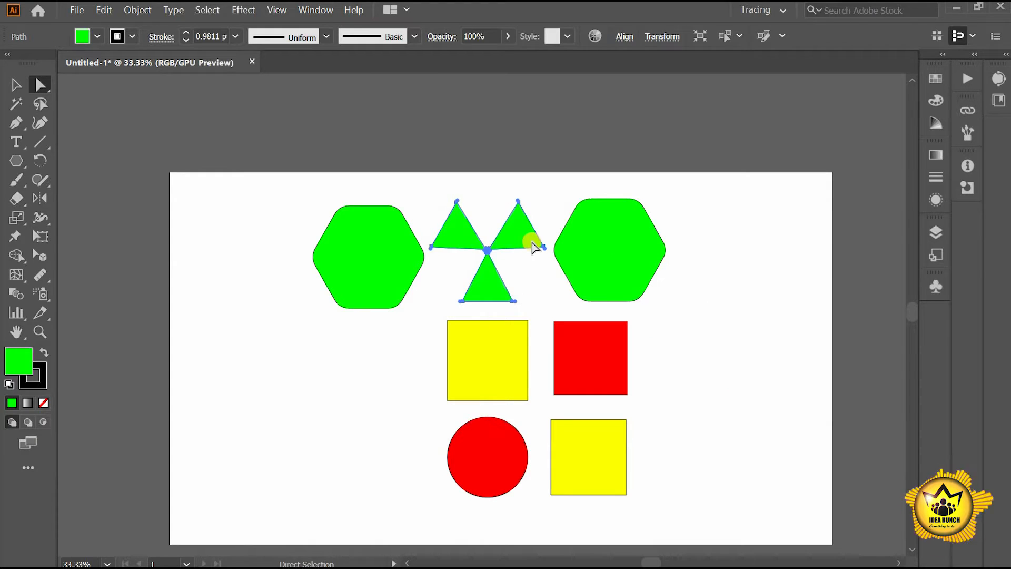
Ungroup the grouped shapes with the Selection tool and clear the selection
{"action": "left_click", "coordinate": [41, 84]}
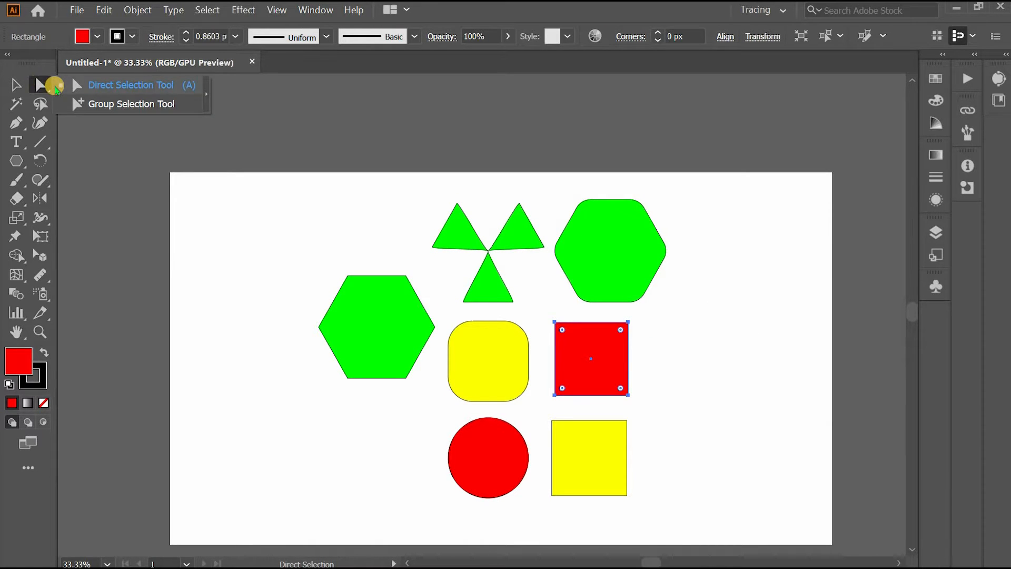
{"action": "left_click", "coordinate": [14, 84]}
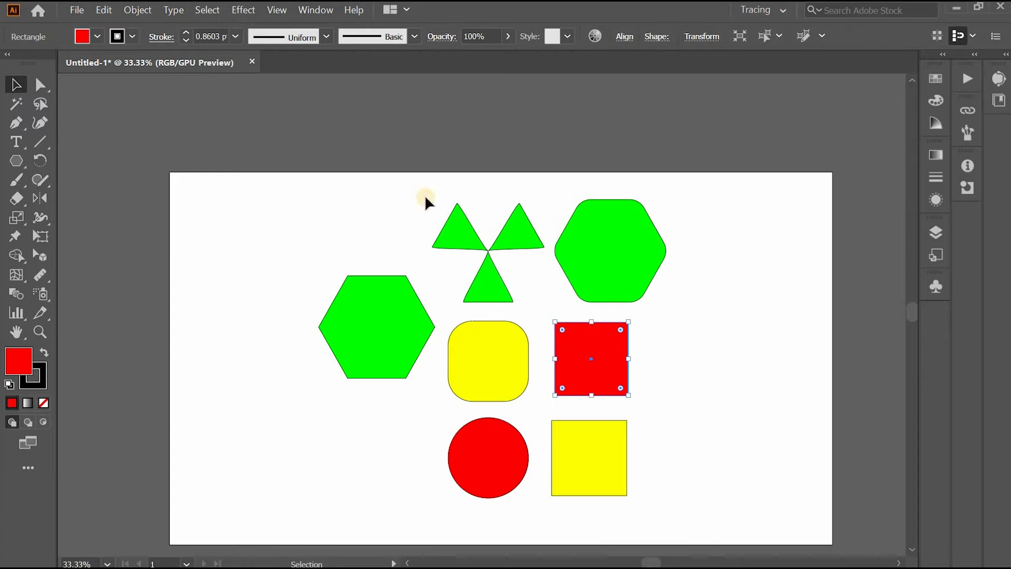
{"action": "right_click", "coordinate": [610, 227]}
{"action": "left_click", "coordinate": [732, 320]}
{"action": "left_click", "coordinate": [605, 188]}
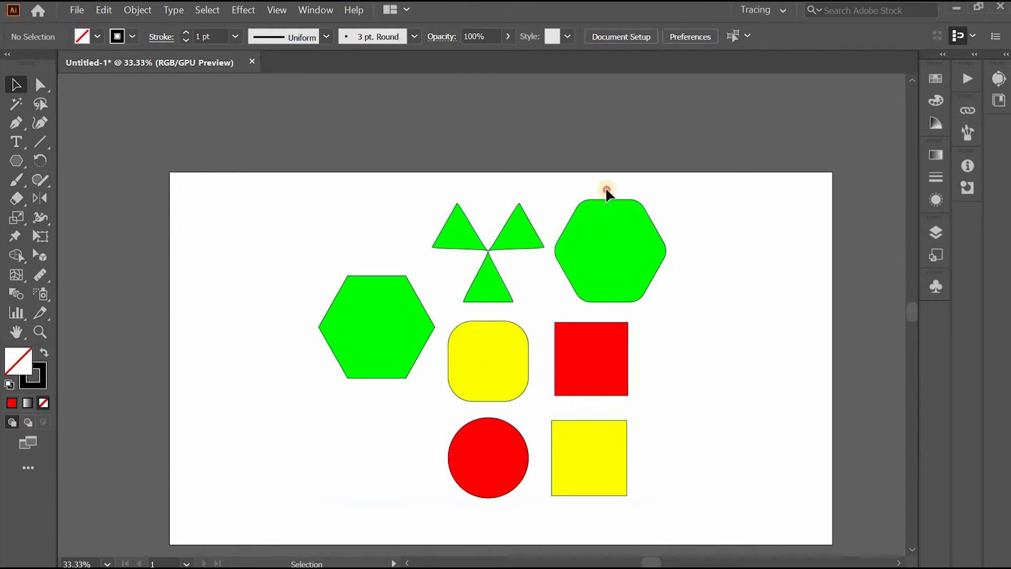
Group the two green hexagons with the three-triangle shape and move the group up and to the left
{"action": "left_click_drag", "start_coordinate": [421, 261], "coordinate": [419, 263]}
{"action": "left_click", "coordinate": [384, 302], "text": "shift"}
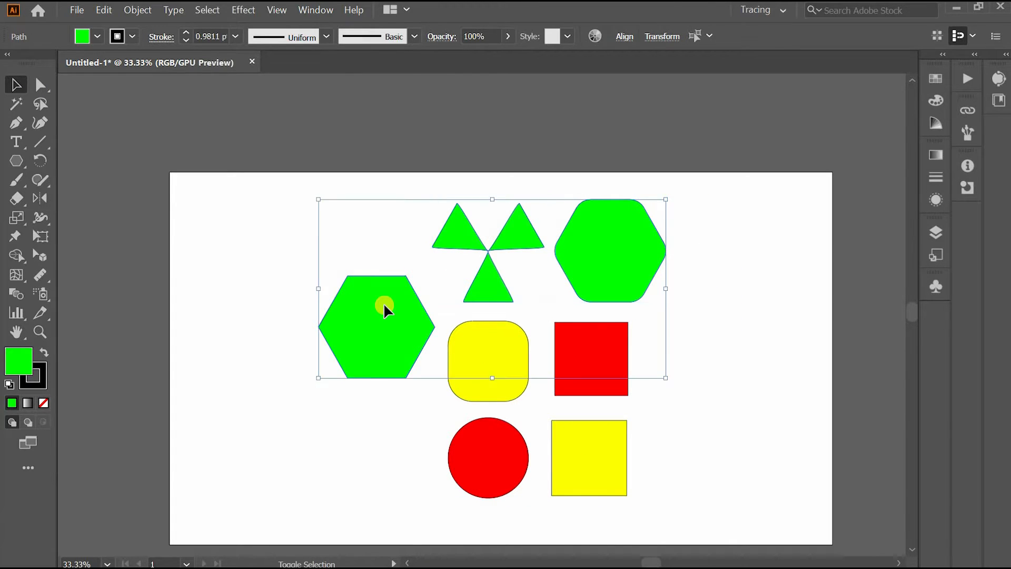
{"action": "right_click", "coordinate": [385, 298]}
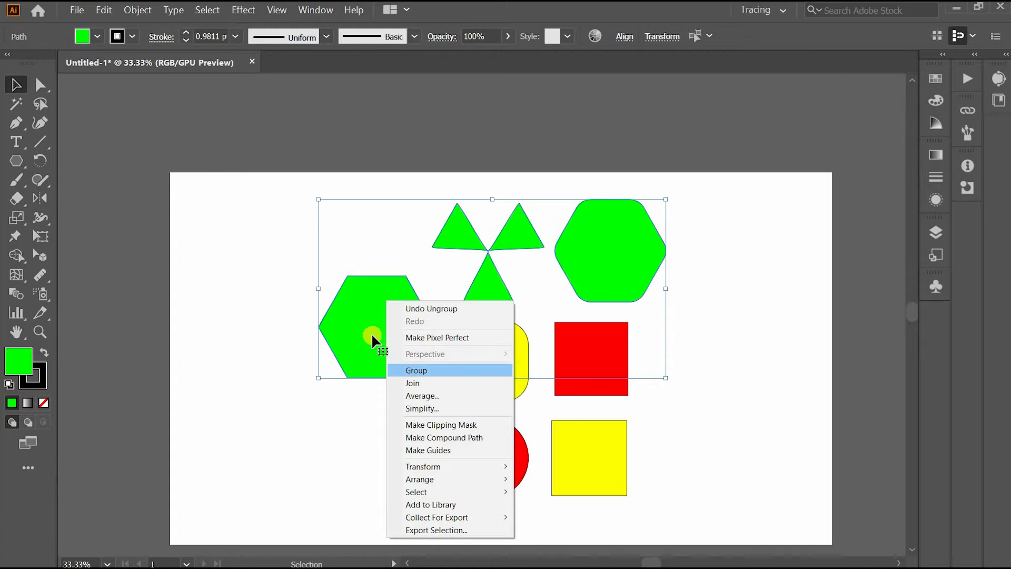
{"action": "left_click", "coordinate": [405, 365]}
{"action": "left_click_drag", "start_coordinate": [329, 327], "coordinate": [273, 314]}
{"action": "left_click", "coordinate": [540, 369]}
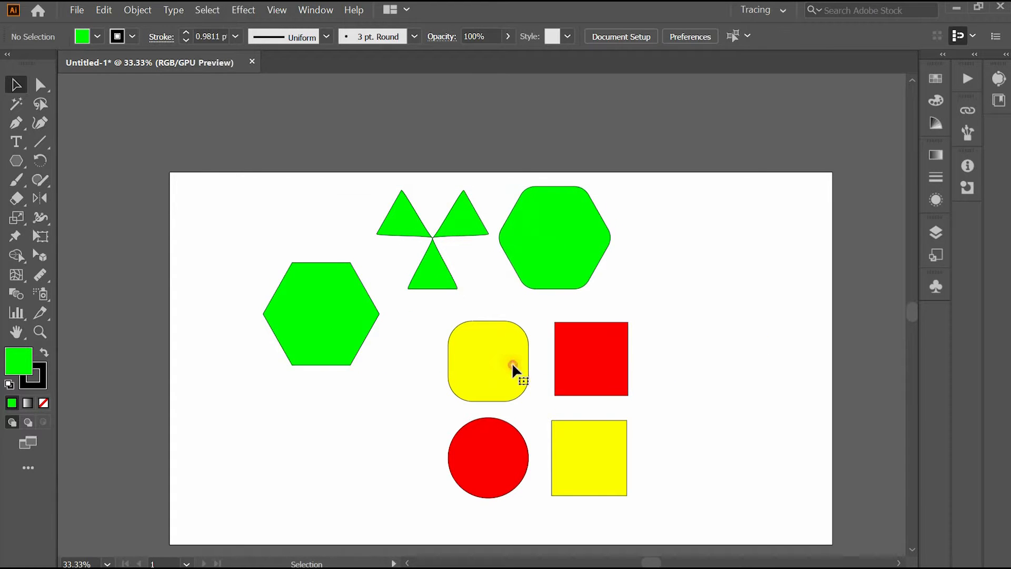
Select the rounded yellow square and the plain yellow square, move them up and to the right, and group them
{"action": "left_click", "coordinate": [515, 373]}
{"action": "left_click", "coordinate": [587, 445], "text": "shift"}
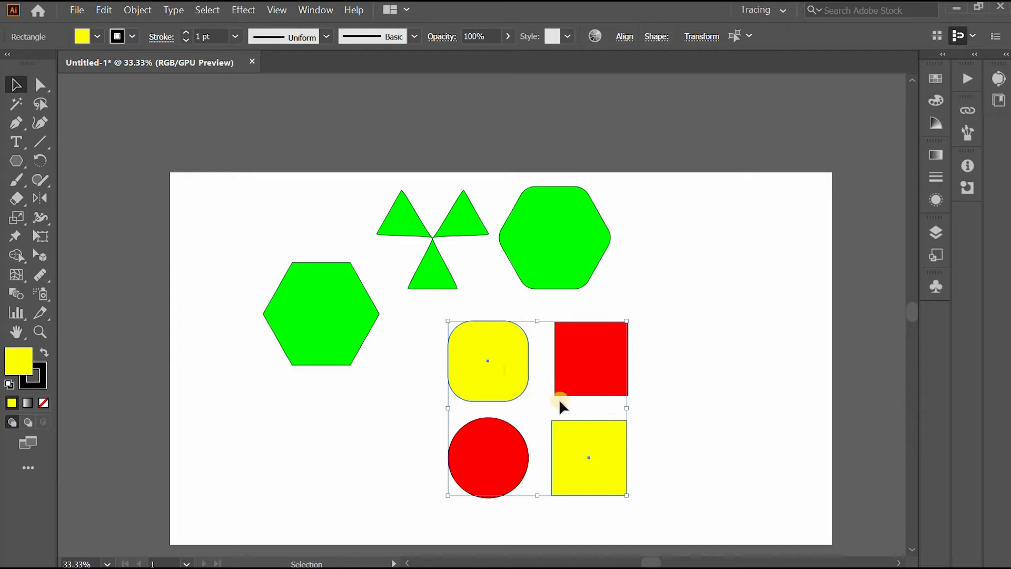
{"action": "left_click_drag", "start_coordinate": [526, 361], "coordinate": [689, 285]}
{"action": "right_click", "coordinate": [689, 286]}
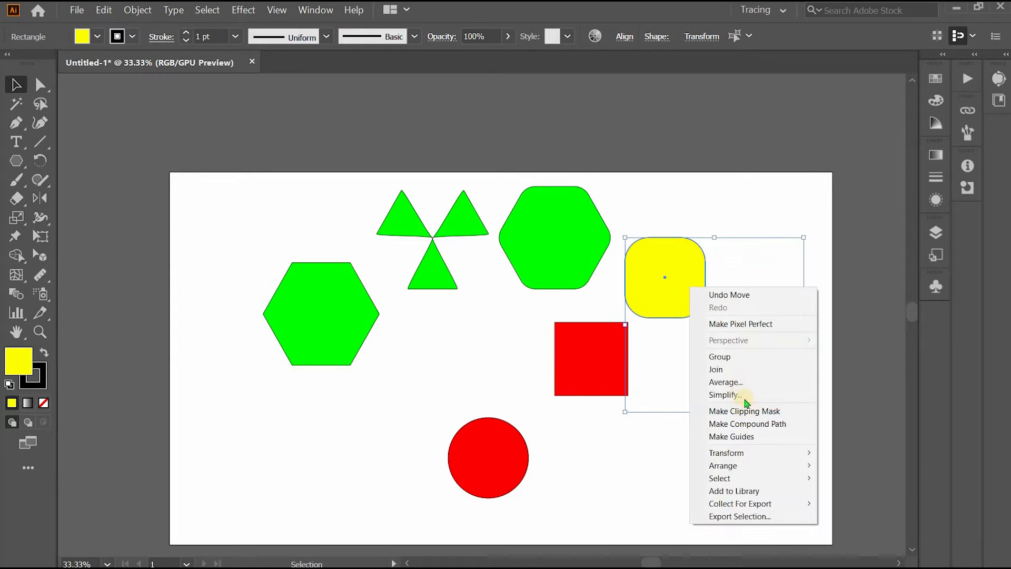
Move the red square and red circle to the left of the yellow shapes and group them
{"action": "left_click", "coordinate": [605, 379]}
{"action": "left_click_drag", "start_coordinate": [593, 373], "coordinate": [438, 411]}
{"action": "left_click", "coordinate": [504, 448], "text": "shift"}
{"action": "right_click", "coordinate": [527, 390]}
{"action": "left_click", "coordinate": [527, 390]}
Reposition the yellow group beside the red square, selecting the green, yellow and red groups individually to check the grouping
{"action": "left_click_drag", "start_coordinate": [672, 298], "coordinate": [599, 397]}
{"action": "left_click", "coordinate": [640, 287]}
{"action": "left_click", "coordinate": [569, 266]}
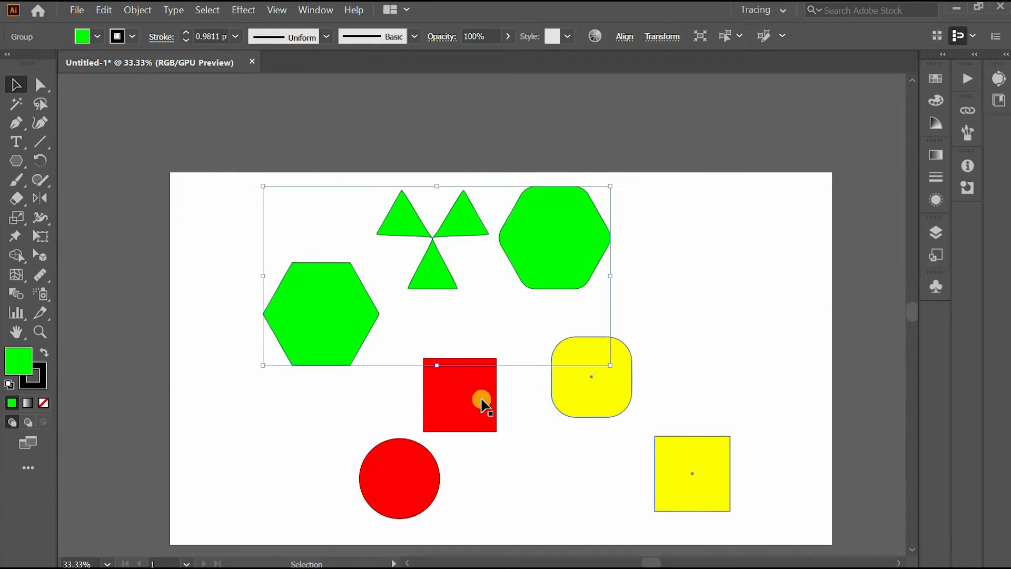
{"action": "left_click", "coordinate": [574, 401]}
{"action": "left_click", "coordinate": [477, 400]}
{"action": "left_click_drag", "start_coordinate": [588, 391], "coordinate": [491, 358]}
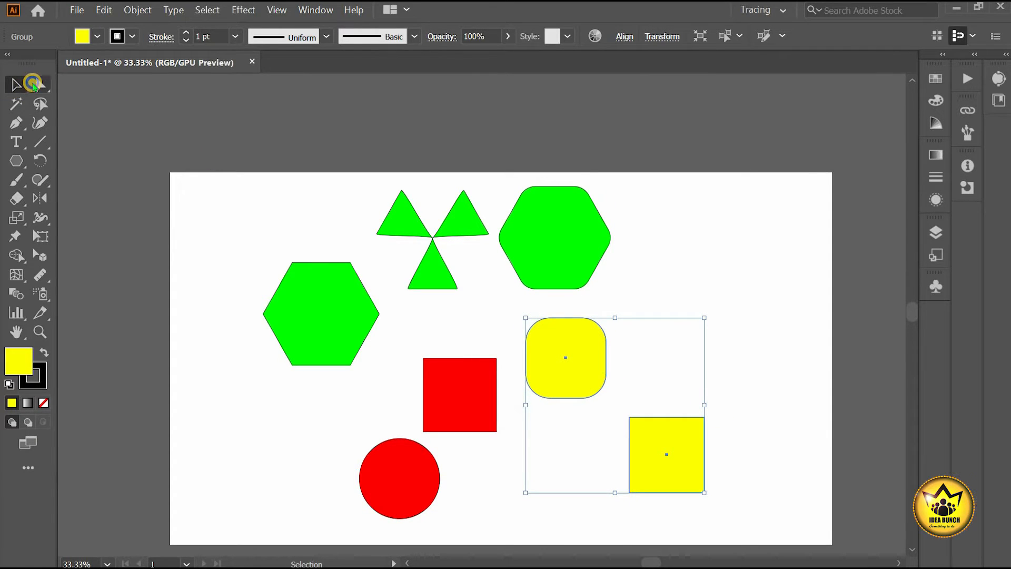
With the Group Selection tool, select the entire green group, the entire red group and the entire yellow group in turn
{"action": "left_click_drag", "start_coordinate": [37, 84], "coordinate": [85, 102]}
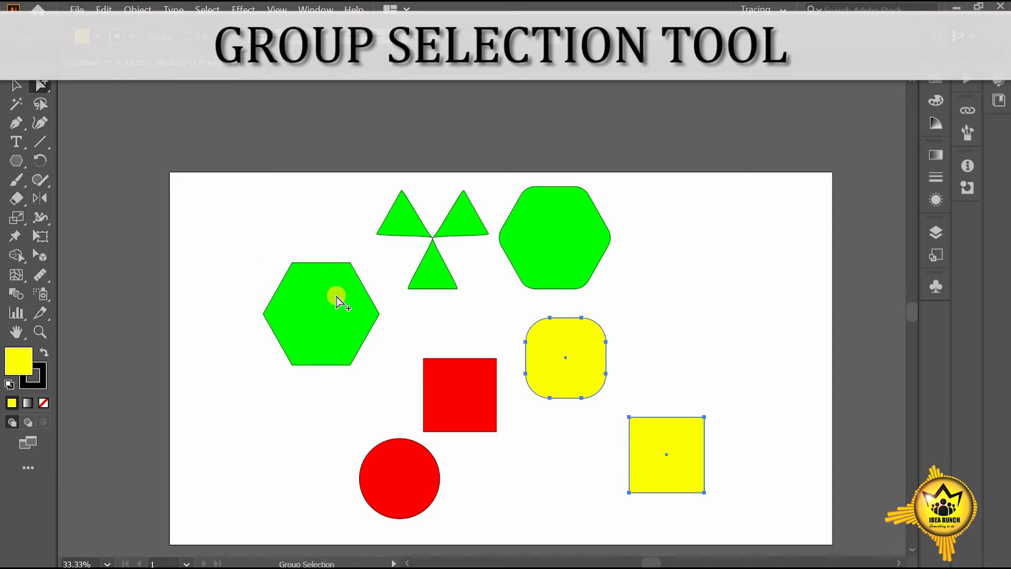
{"action": "left_click", "coordinate": [309, 326]}
{"action": "left_click", "coordinate": [308, 327]}
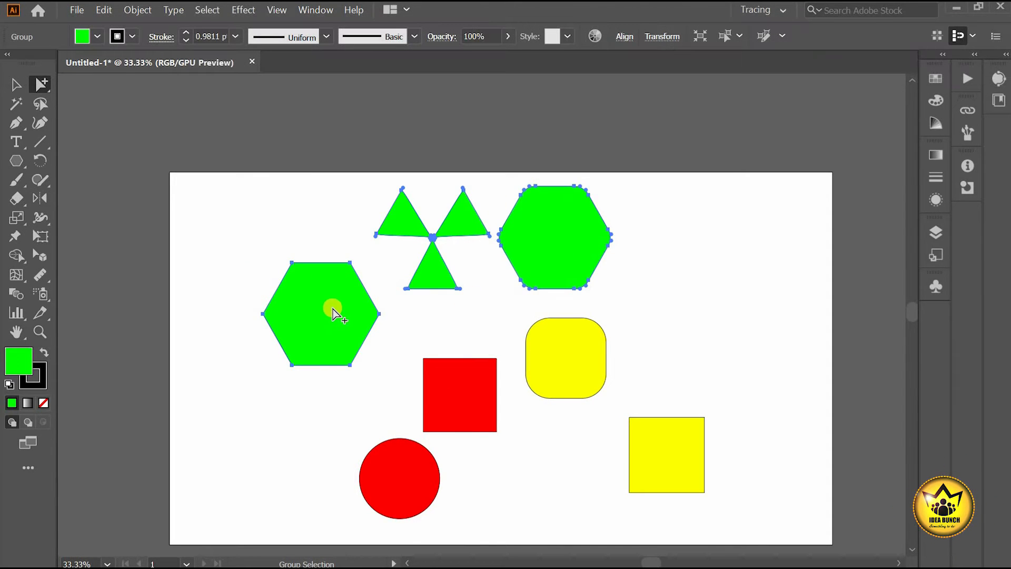
{"action": "left_click", "coordinate": [483, 390]}
{"action": "left_click", "coordinate": [472, 393]}
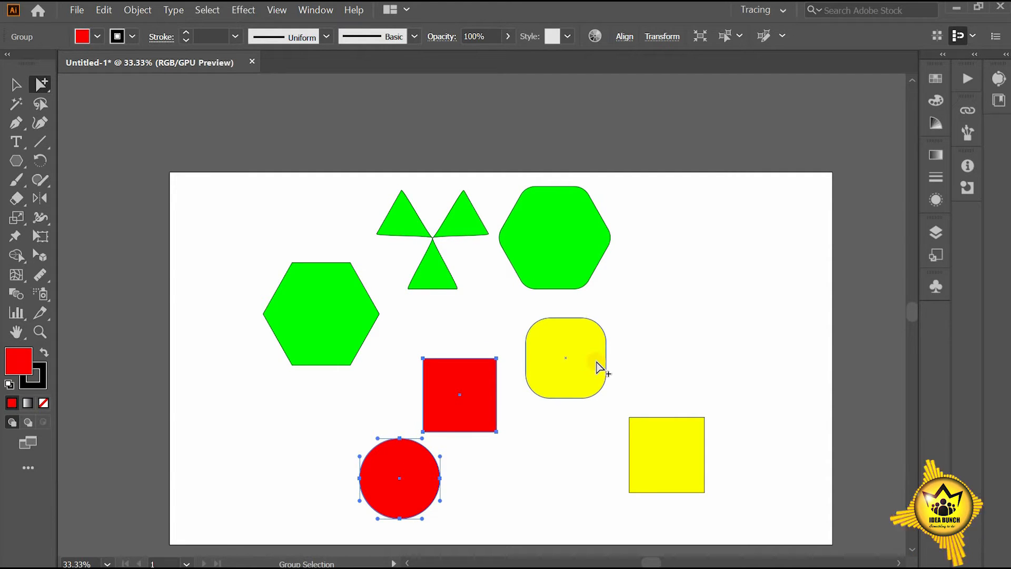
{"action": "left_click", "coordinate": [671, 441]}
{"action": "left_click", "coordinate": [671, 441]}
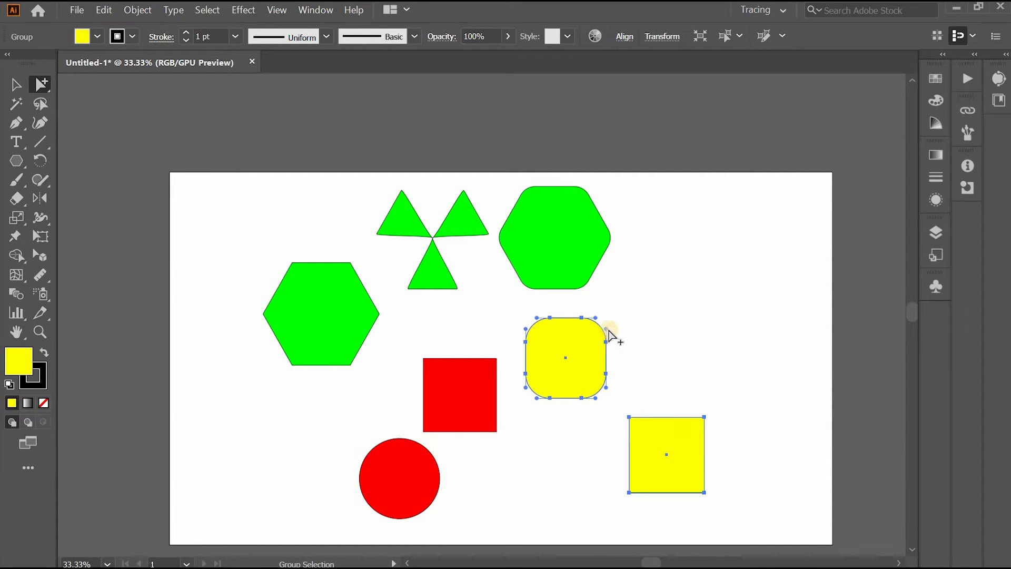
Move the whole yellow group slightly to the right with the Group Selection tool, and clear the selection
{"action": "left_click_drag", "start_coordinate": [608, 345], "coordinate": [583, 358]}
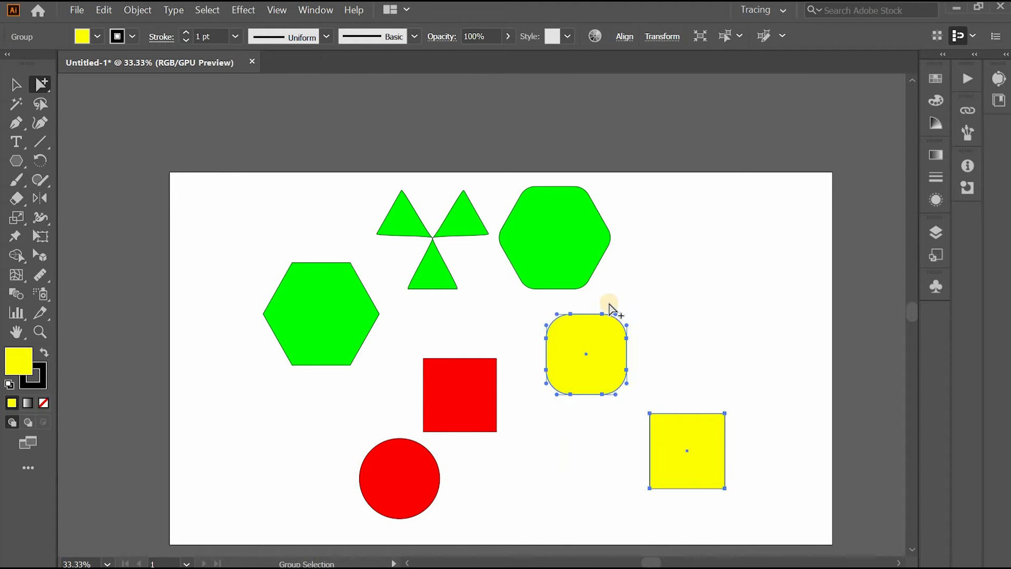
{"action": "left_click", "coordinate": [491, 318]}
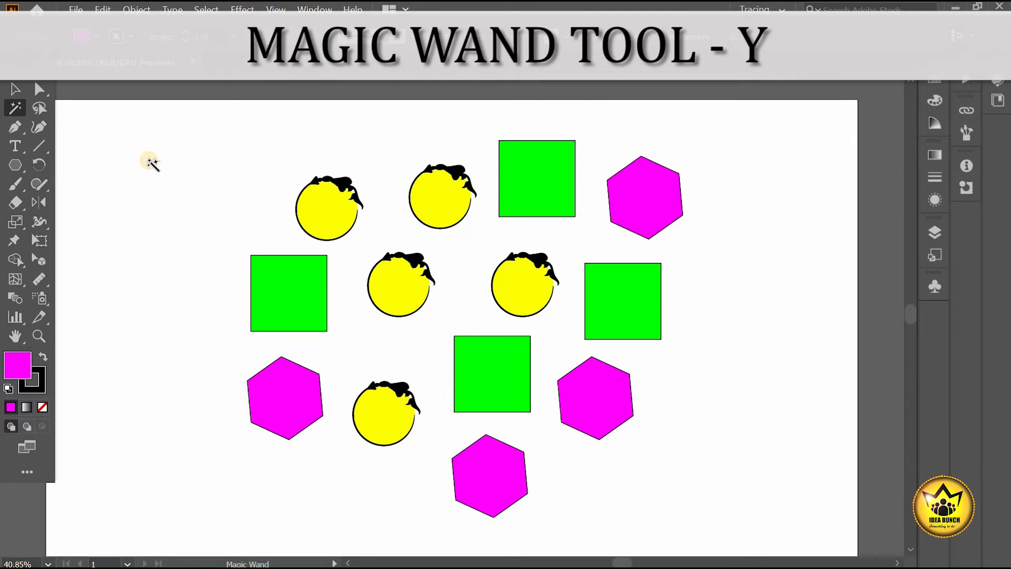
With the Magic Wand tool, select all shapes of matching fill color in turn: the yellow circles, green squares and magenta hexagons
{"action": "left_click", "coordinate": [327, 206]}
{"action": "left_click", "coordinate": [533, 183]}
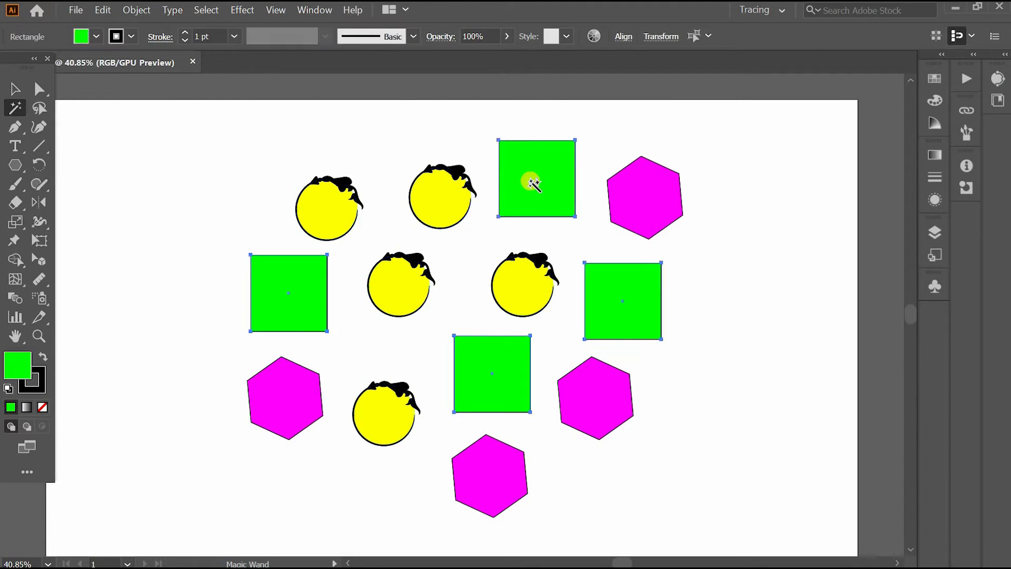
{"action": "left_click", "coordinate": [493, 479]}
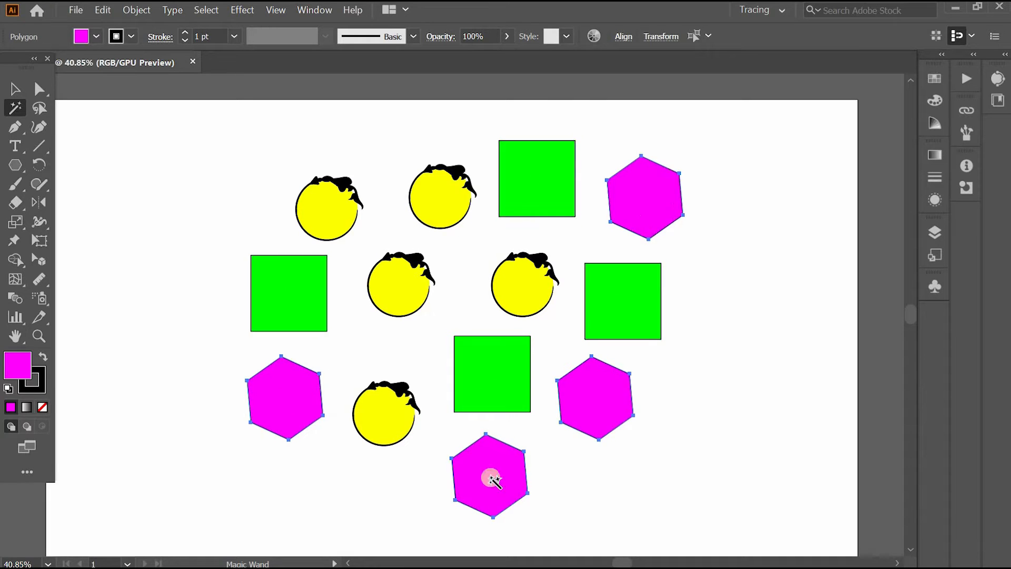
{"action": "left_click", "coordinate": [447, 209]}
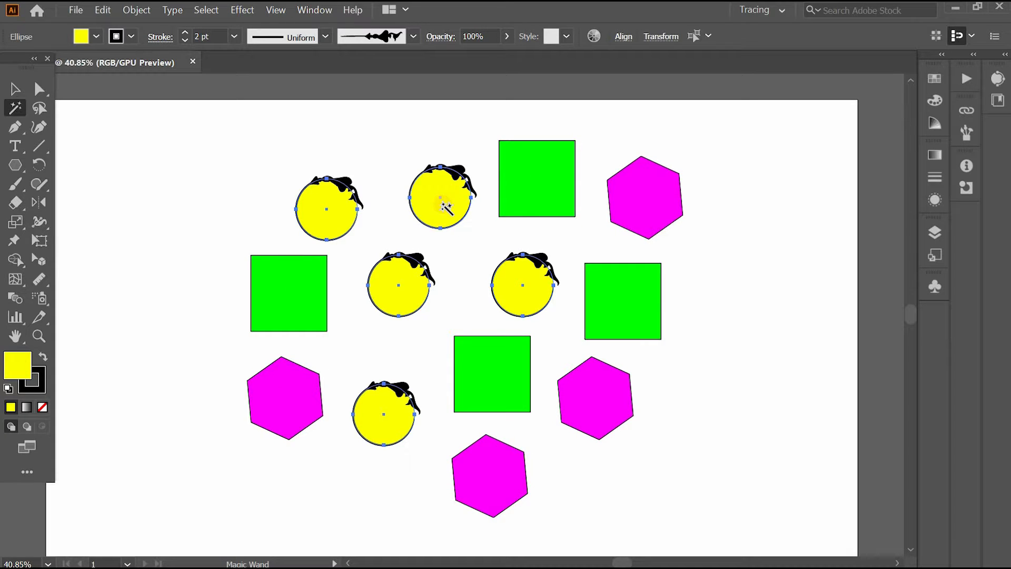
{"action": "left_click", "coordinate": [308, 308]}
Set the Magic Wand to match Fill Color and Opacity, and select the semi-transparent yellow circles and the green squares in turn
{"action": "double_click", "coordinate": [15, 108]}
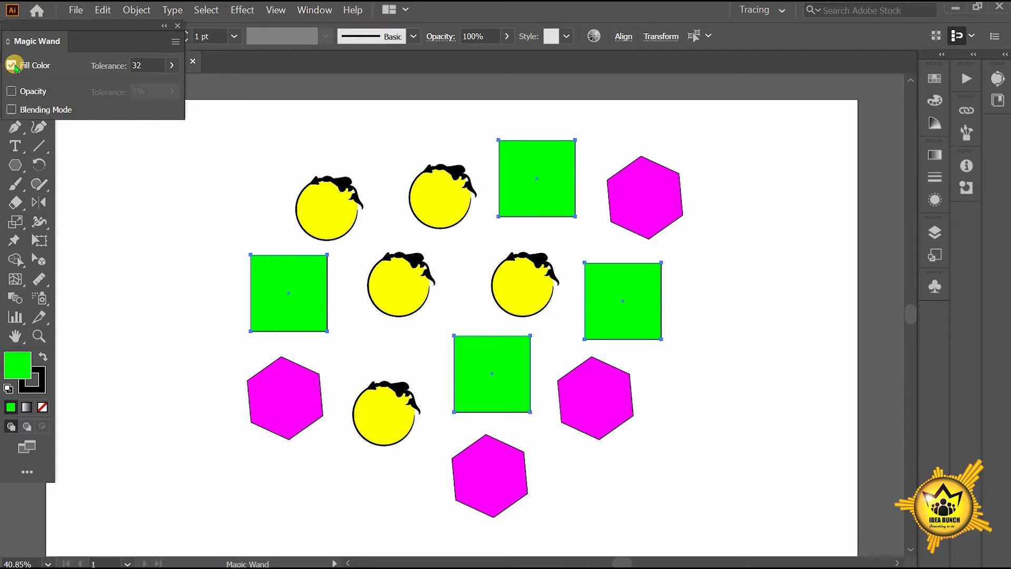
{"action": "left_click", "coordinate": [11, 92]}
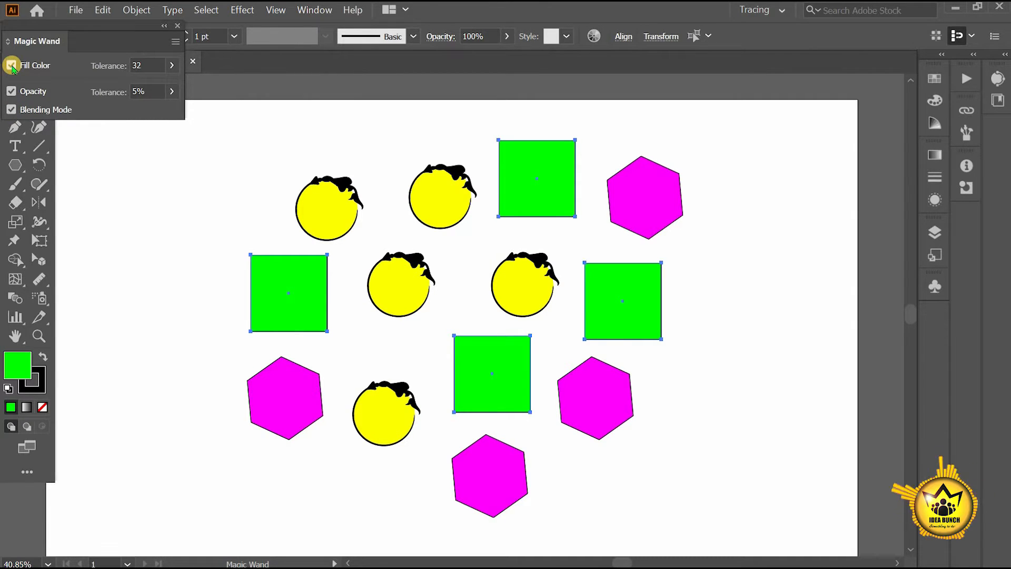
{"action": "left_click", "coordinate": [12, 110]}
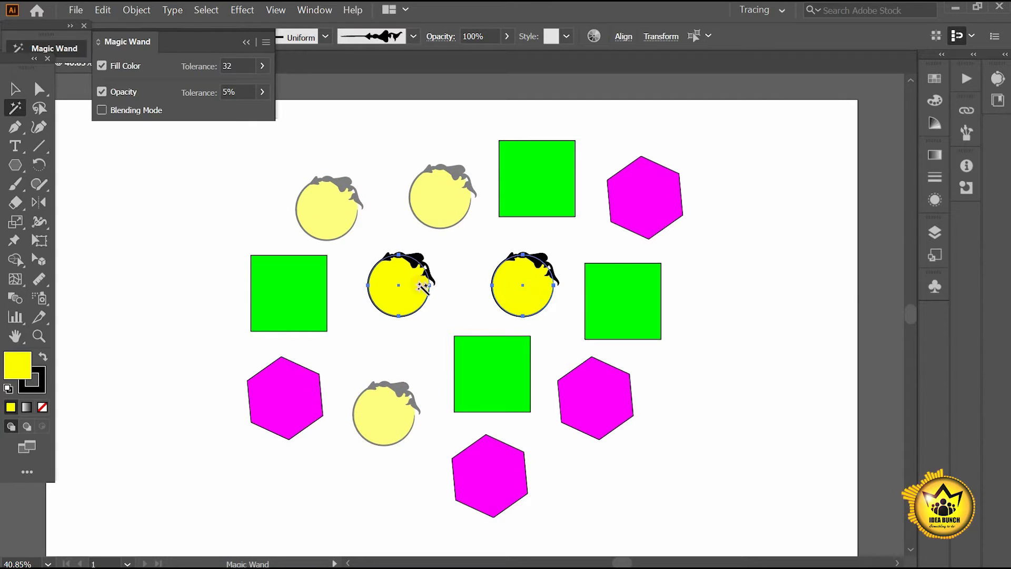
{"action": "left_click", "coordinate": [436, 207]}
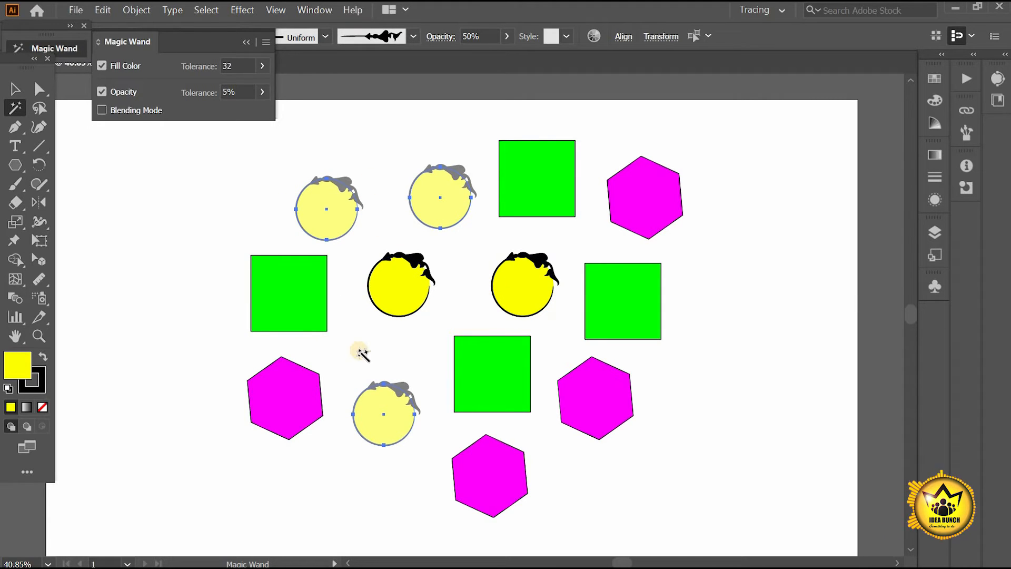
{"action": "left_click", "coordinate": [520, 179]}
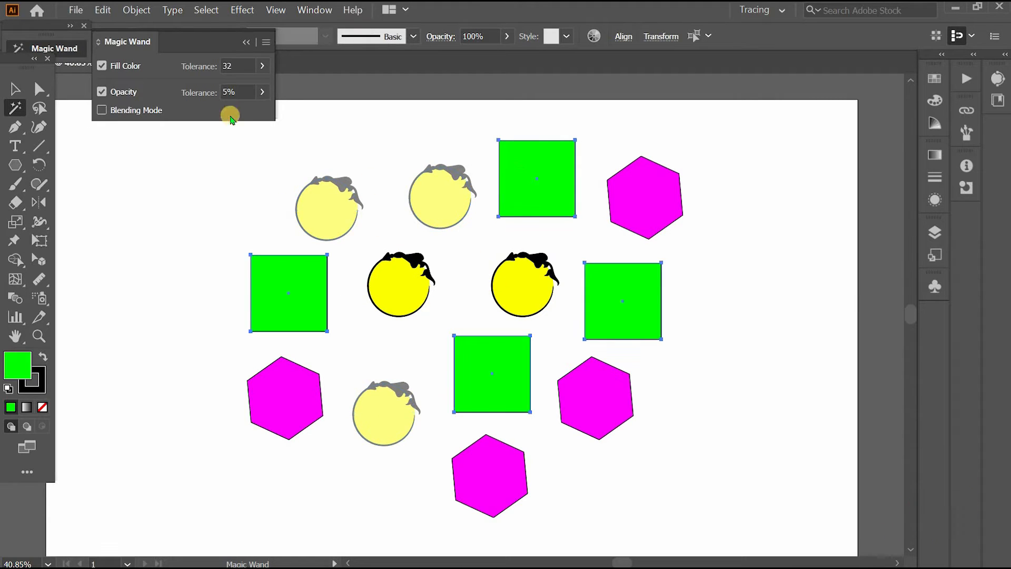
Use the Magic Wand matching Fill Color only to select all yellow circles, and matching Blending Mode only to select every shape
{"action": "left_click", "coordinate": [118, 93]}
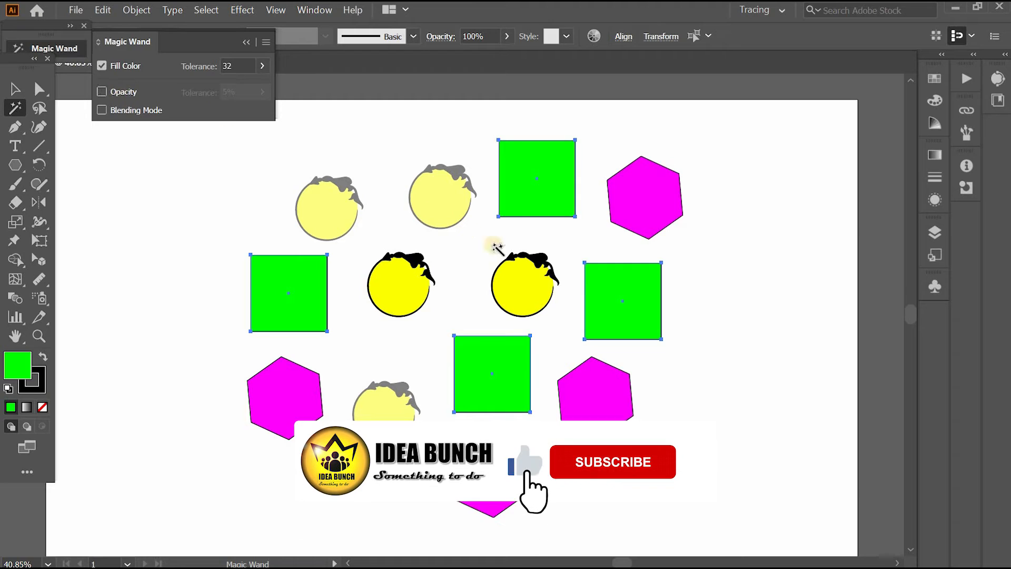
{"action": "left_click", "coordinate": [446, 212]}
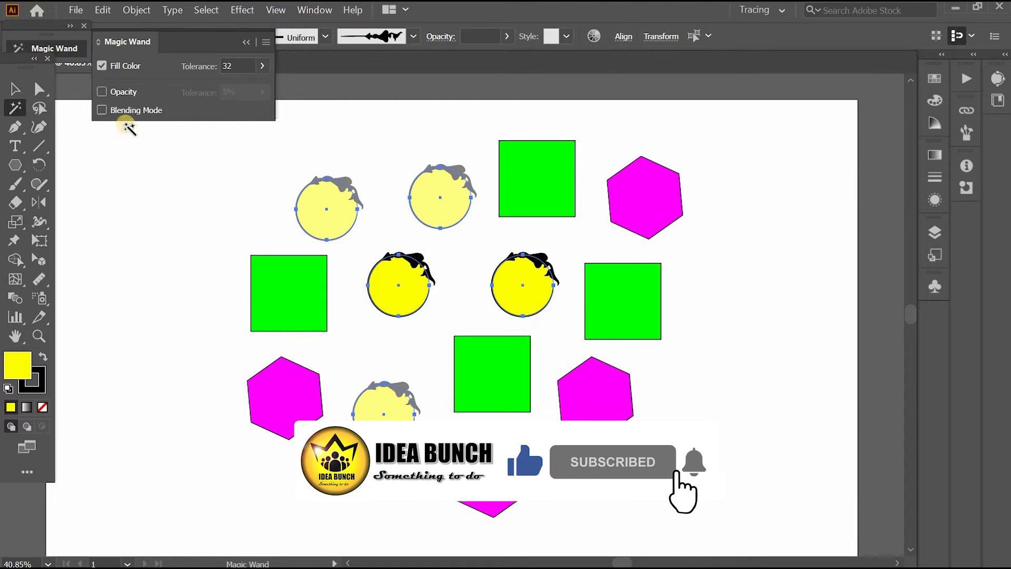
{"action": "left_click", "coordinate": [101, 66]}
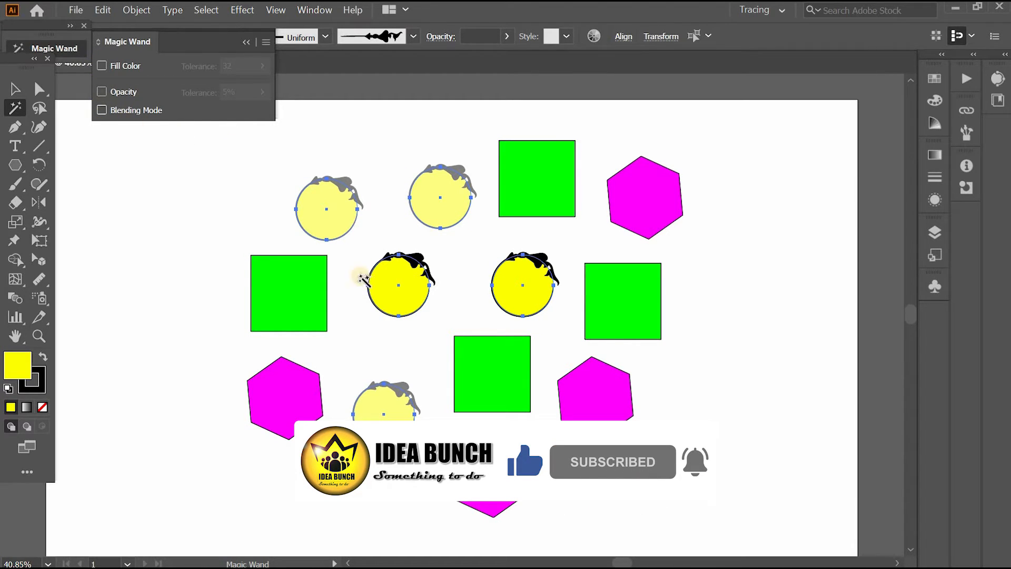
{"action": "left_click", "coordinate": [298, 307]}
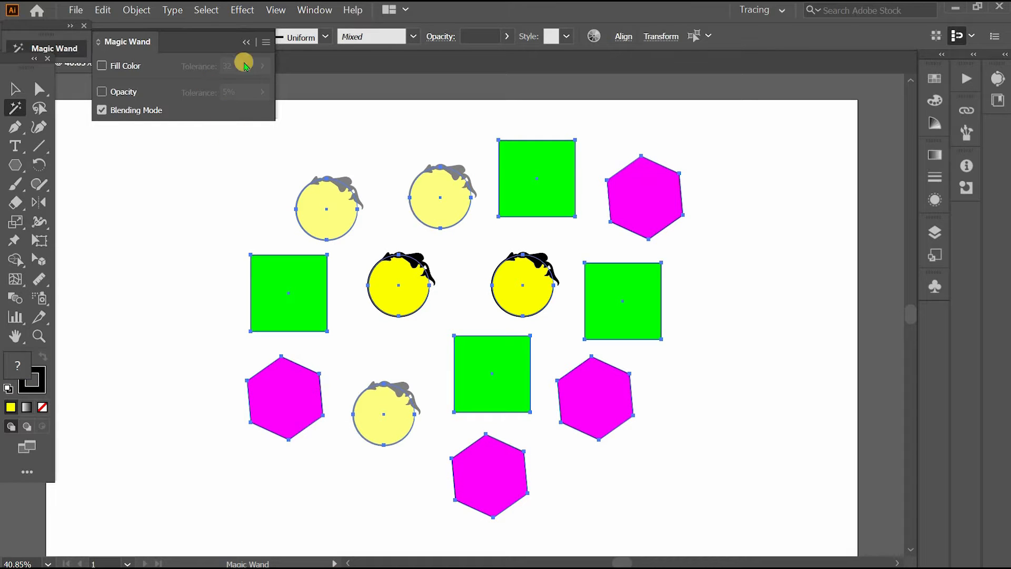
With the Lasso tool, select the yellow diamonds' anchor points hidden beneath the central tan diamond, and clear the selection
{"action": "left_click", "coordinate": [40, 101]}
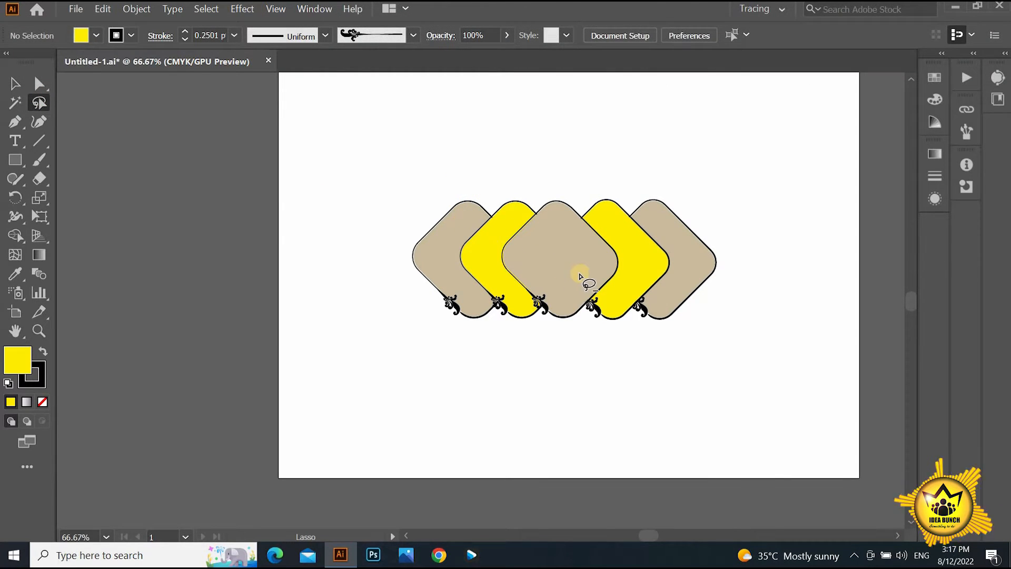
{"action": "key", "text": "ctrl+plus"}
{"action": "key", "text": "ctrl+plus"}
{"action": "mouse_move", "coordinate": [501, 277]}
{"action": "left_mouse_down"}
{"action": "mouse_move", "coordinate": [590, 285]}
{"action": "mouse_move", "coordinate": [596, 220]}
{"action": "left_mouse_up"}
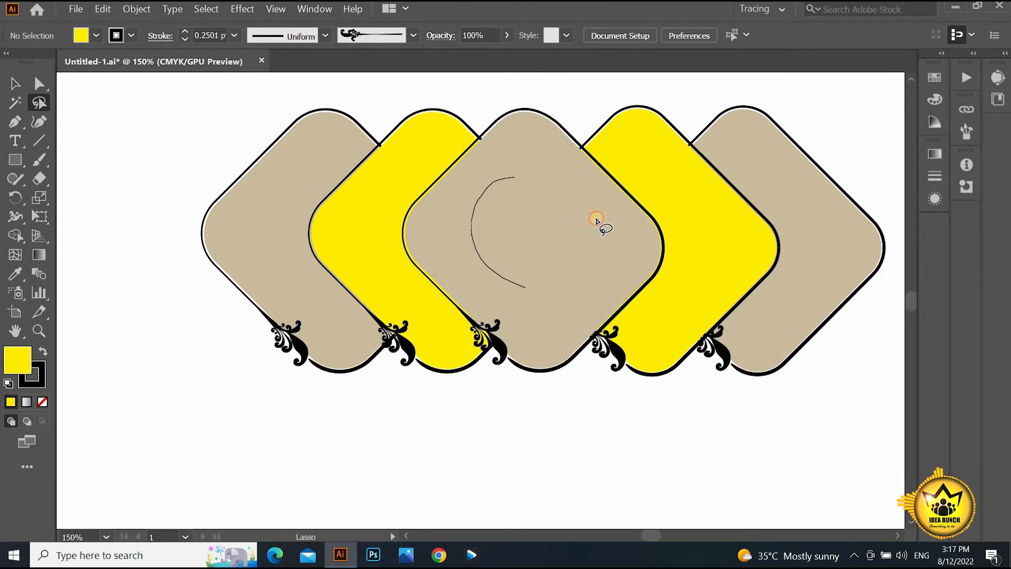
{"action": "left_click_drag", "start_coordinate": [501, 188], "coordinate": [511, 179]}
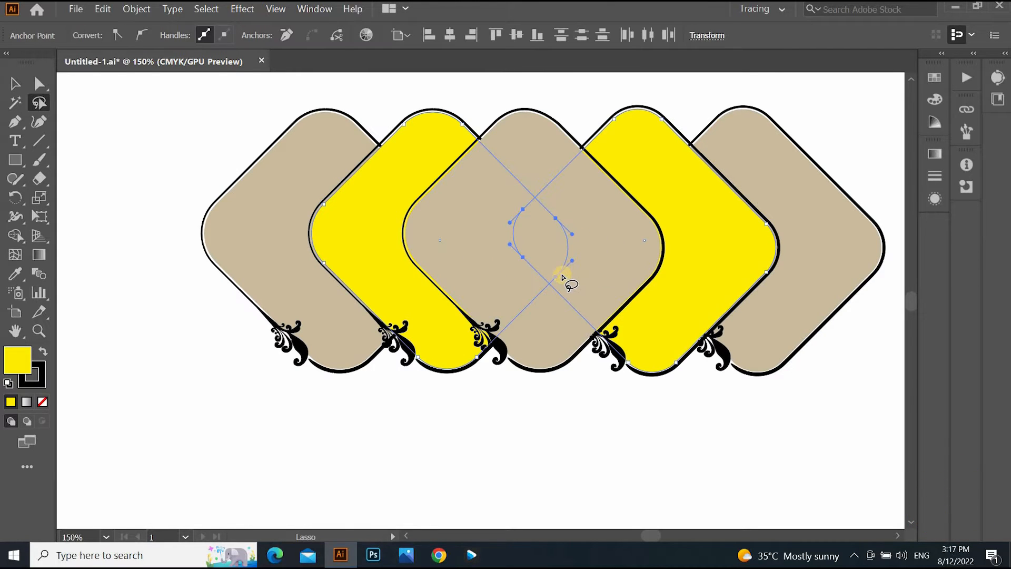
{"action": "left_click", "coordinate": [607, 431]}
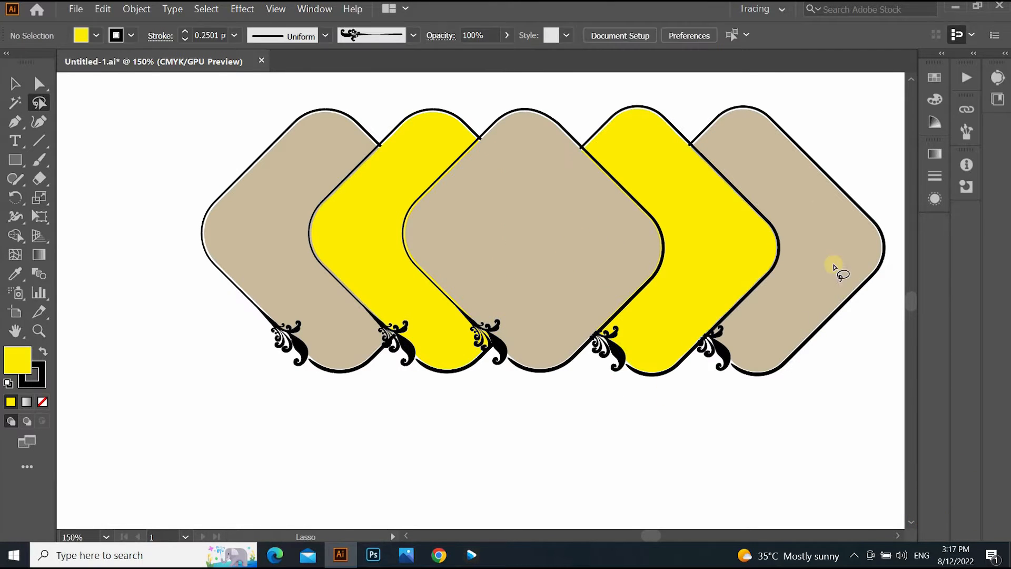
Lasso the bottom anchor points of the center and two right diamonds, adding the left tan diamond's left corner and left yellow diamond's top
{"action": "mouse_move", "coordinate": [660, 425]}
{"action": "left_mouse_down"}
{"action": "mouse_move", "coordinate": [607, 411]}
{"action": "mouse_move", "coordinate": [664, 396]}
{"action": "mouse_move", "coordinate": [665, 405]}
{"action": "left_mouse_up"}
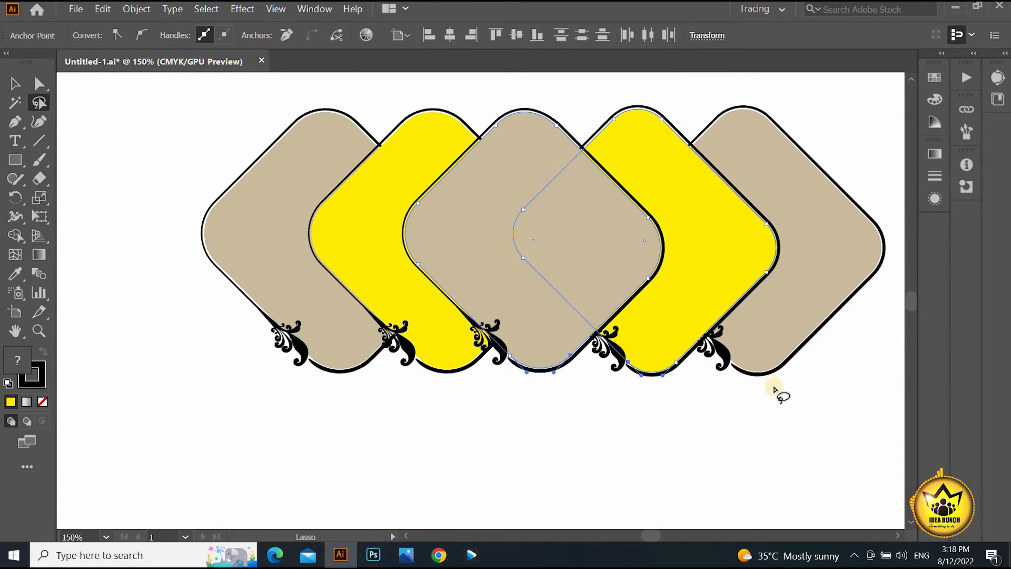
{"action": "mouse_move", "coordinate": [665, 393]}
{"action": "left_mouse_down"}
{"action": "mouse_move", "coordinate": [646, 372]}
{"action": "mouse_move", "coordinate": [801, 379]}
{"action": "left_mouse_up"}
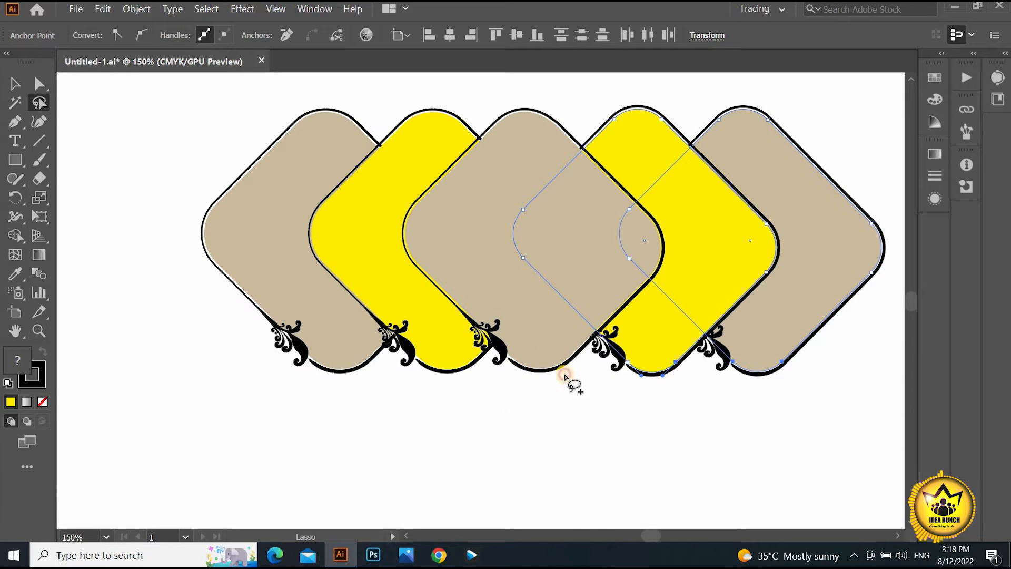
{"action": "mouse_move", "coordinate": [516, 400]}
{"action": "left_mouse_down"}
{"action": "mouse_move", "coordinate": [537, 424]}
{"action": "mouse_move", "coordinate": [569, 395]}
{"action": "mouse_move", "coordinate": [566, 379]}
{"action": "left_mouse_up"}
{"action": "mouse_move", "coordinate": [241, 247]}
{"action": "left_mouse_down"}
{"action": "mouse_move", "coordinate": [240, 164]}
{"action": "mouse_move", "coordinate": [181, 138]}
{"action": "left_mouse_up"}
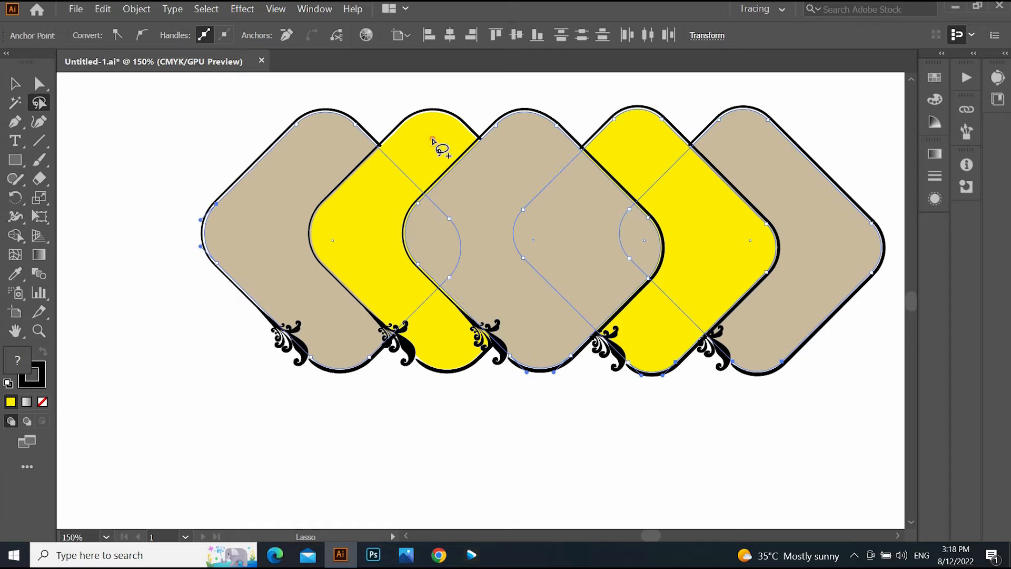
{"action": "mouse_move", "coordinate": [432, 139]}
{"action": "left_mouse_down"}
{"action": "mouse_move", "coordinate": [416, 97]}
{"action": "mouse_move", "coordinate": [347, 89]}
{"action": "left_mouse_up"}
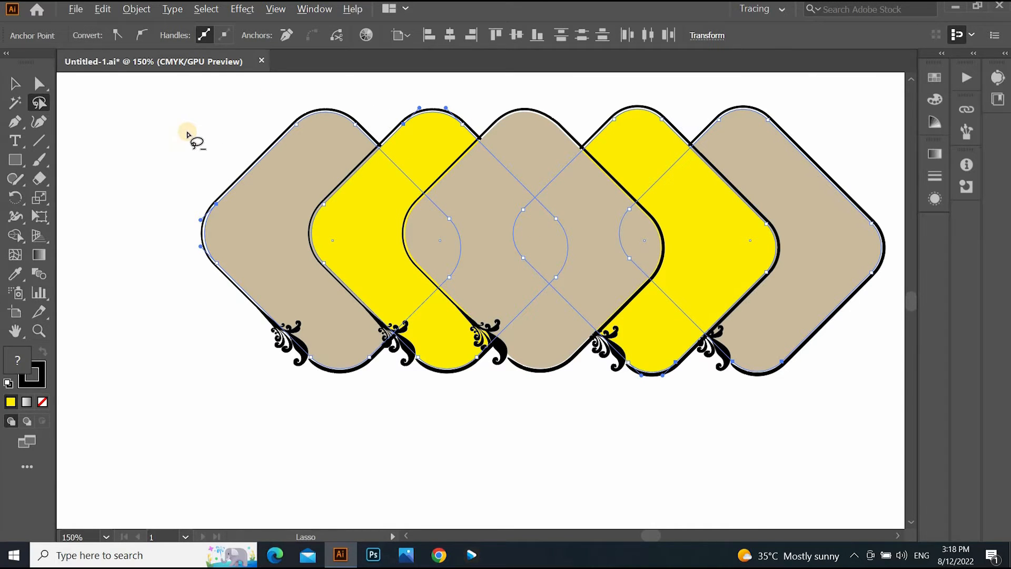
Subtract the anchor points of the left tan and left yellow diamonds from the selection with the Lasso tool
{"action": "mouse_move", "coordinate": [188, 145]}
{"action": "left_mouse_down"}
{"action": "mouse_move", "coordinate": [230, 204]}
{"action": "mouse_move", "coordinate": [292, 185]}
{"action": "mouse_move", "coordinate": [262, 122]}
{"action": "mouse_move", "coordinate": [189, 142]}
{"action": "left_mouse_up"}
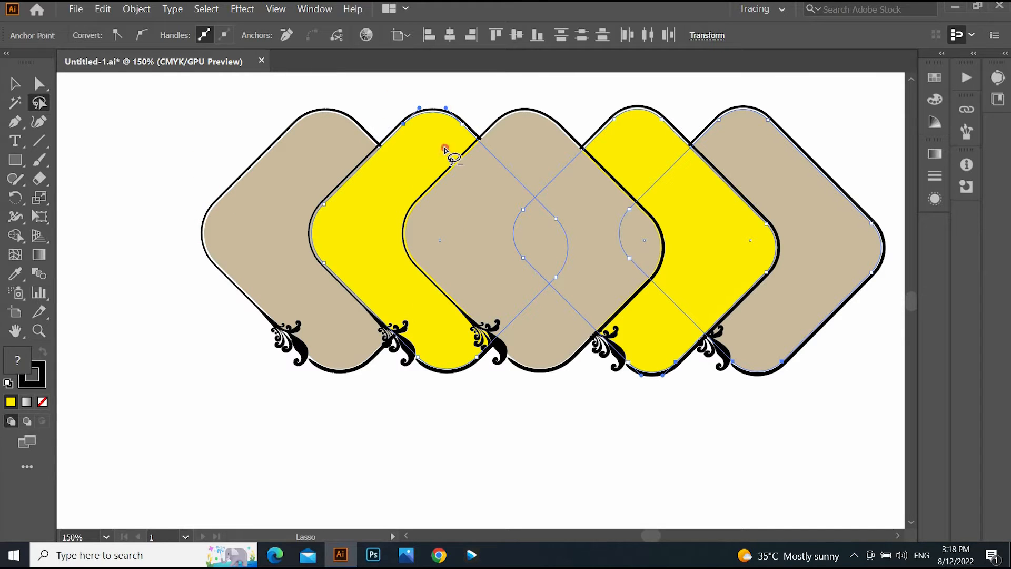
{"action": "mouse_move", "coordinate": [445, 149]}
{"action": "left_mouse_down"}
{"action": "mouse_move", "coordinate": [447, 108]}
{"action": "mouse_move", "coordinate": [393, 99]}
{"action": "left_mouse_up"}
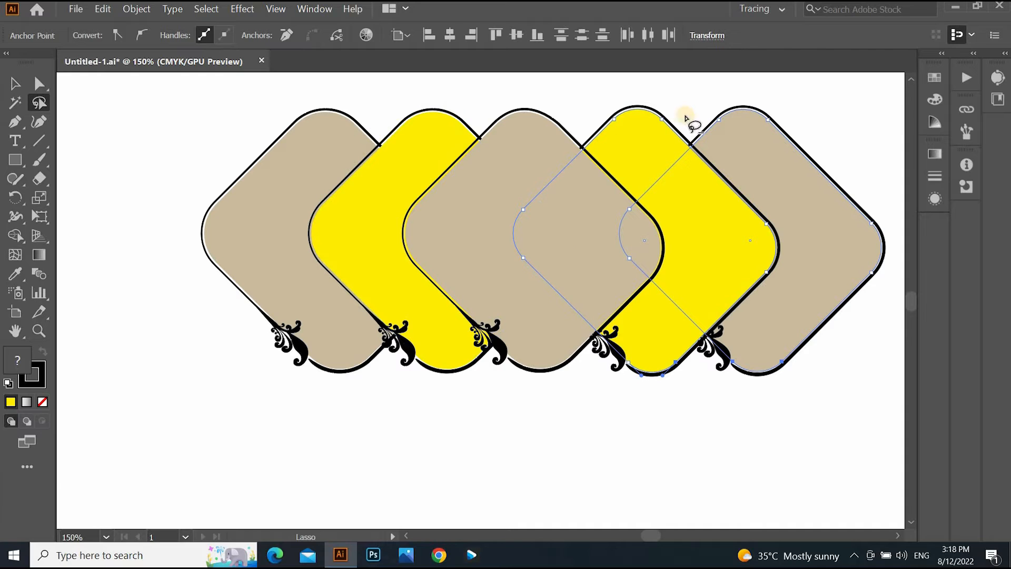
{"action": "mouse_move", "coordinate": [745, 128]}
{"action": "left_mouse_down"}
{"action": "mouse_move", "coordinate": [826, 124]}
{"action": "mouse_move", "coordinate": [734, 95]}
{"action": "left_mouse_up"}
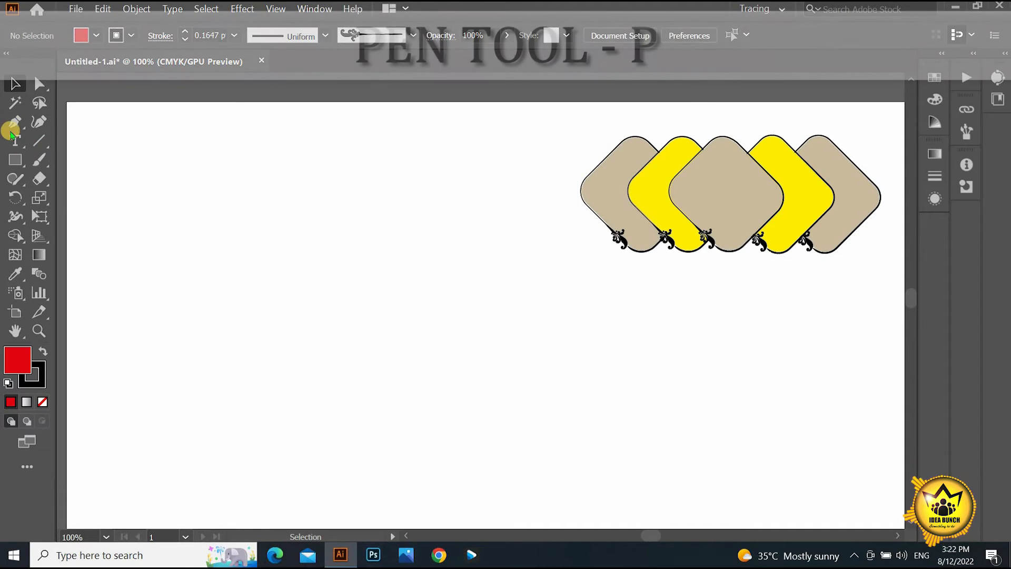
With the Pen tool, draw the curved left side and rounded left lobe of a red heart on the empty part of the artboard
{"action": "left_click", "coordinate": [15, 121]}
{"action": "left_click_drag", "start_coordinate": [243, 384], "coordinate": [227, 322]}
{"action": "left_click_drag", "start_coordinate": [185, 266], "coordinate": [176, 229]}
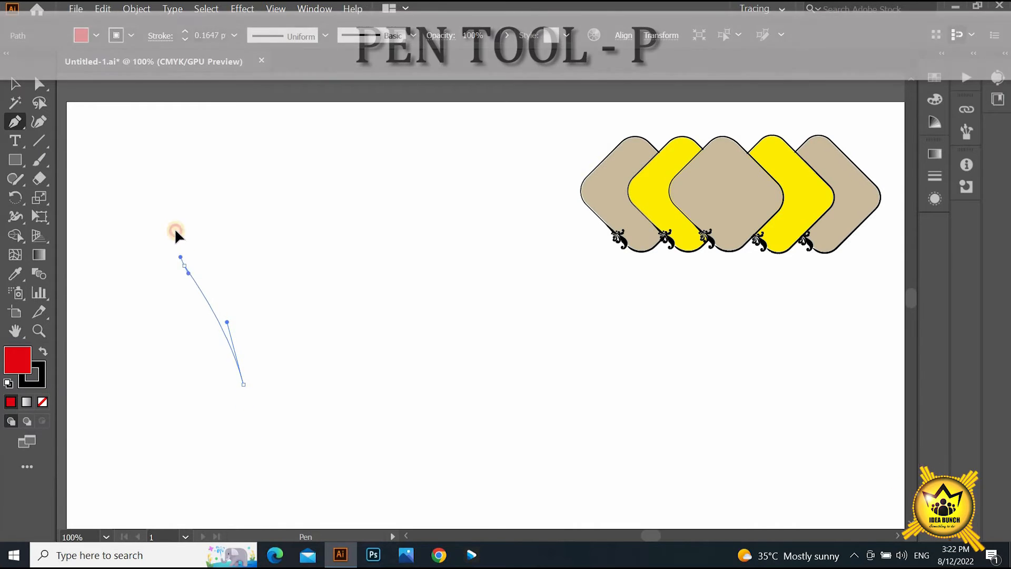
{"action": "left_click_drag", "start_coordinate": [209, 191], "coordinate": [284, 220]}
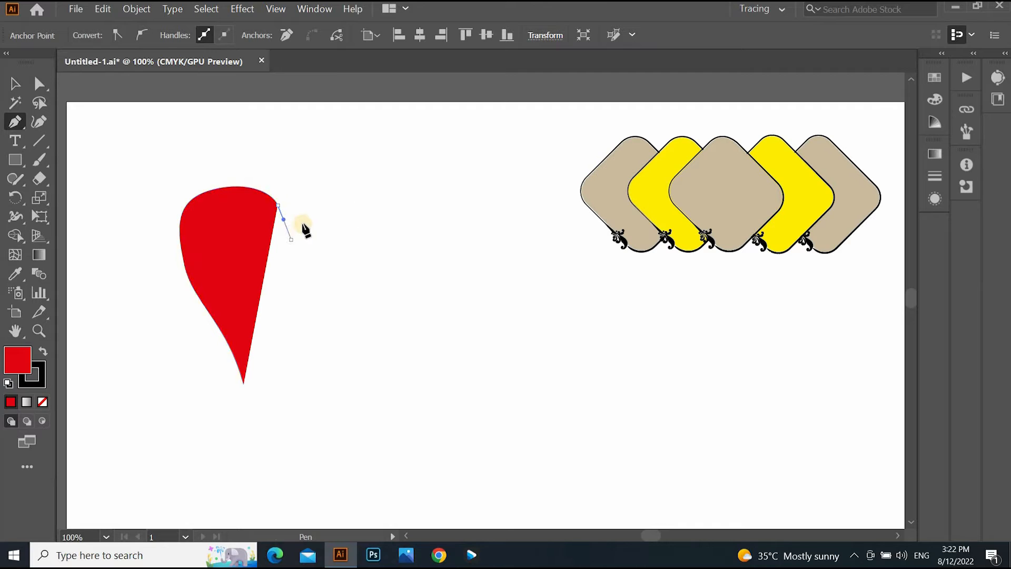
Continue the heart path with a pointed central notch, a rounded right lobe and a curved right side towards the tip
{"action": "left_click", "coordinate": [291, 239]}
{"action": "left_click", "coordinate": [307, 202]}
{"action": "left_click_drag", "start_coordinate": [358, 185], "coordinate": [387, 201]}
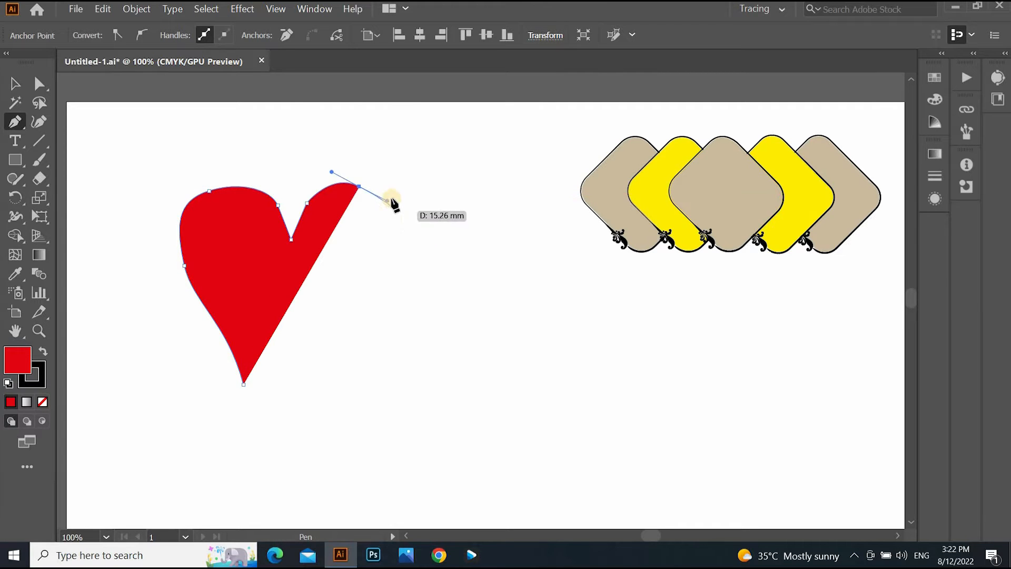
{"action": "left_click_drag", "start_coordinate": [393, 277], "coordinate": [379, 334]}
{"action": "left_click", "coordinate": [304, 381]}
{"action": "left_click", "coordinate": [280, 415]}
{"action": "left_click", "coordinate": [276, 430]}
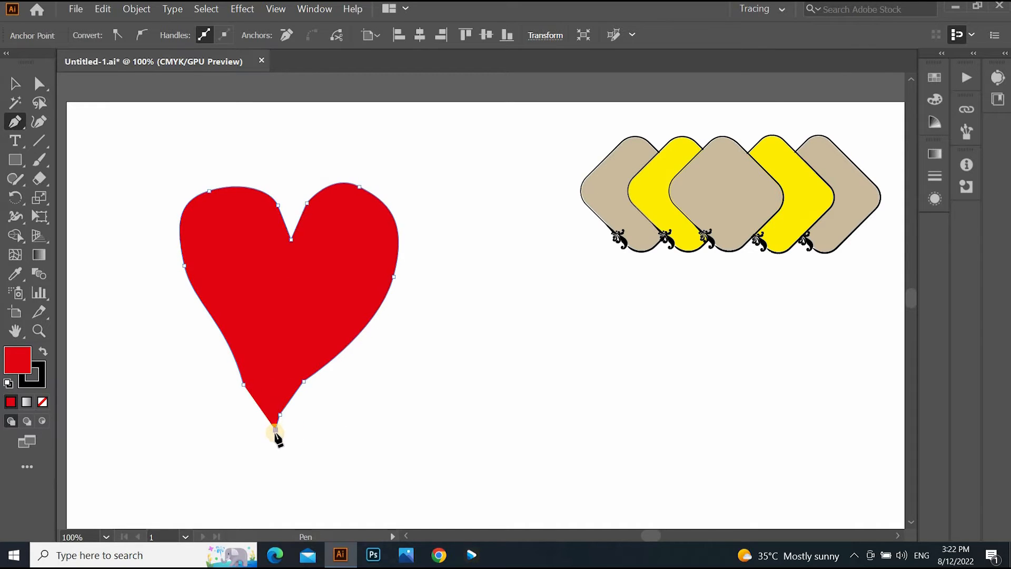
{"action": "key", "text": "ctrl+z"}
{"action": "key", "text": "ctrl+z"}
Place a curved anchor point at the heart's bottom tip, close the path at its starting point, and undo the last change
{"action": "left_click_drag", "start_coordinate": [275, 441], "coordinate": [284, 454]}
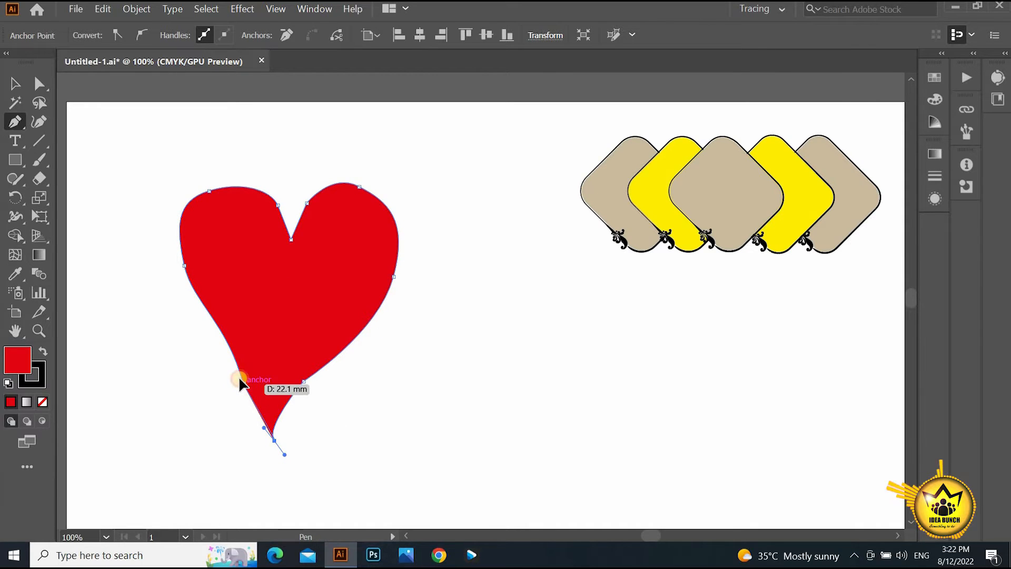
{"action": "left_click_drag", "start_coordinate": [243, 383], "coordinate": [245, 363]}
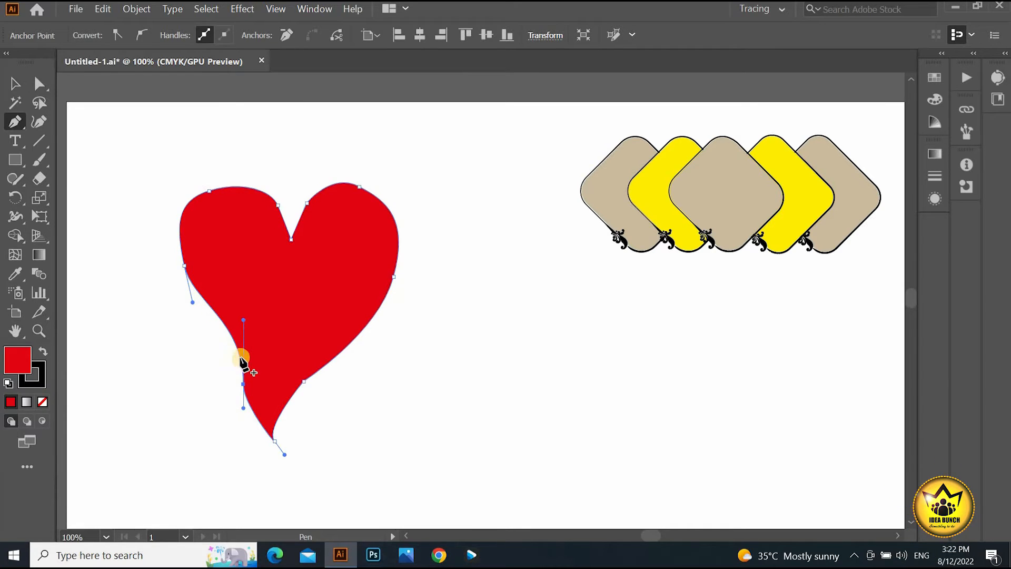
{"action": "key", "text": "ctrl+z"}
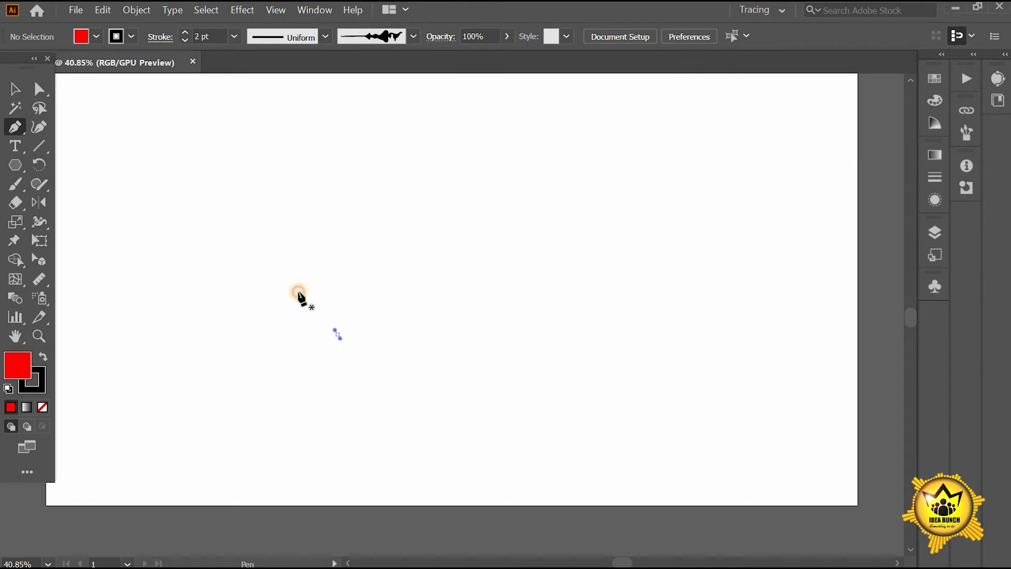
With the Pen tool, draw a new heart's curved left side and rounded left lobe, ending in a corner point at the central notch
{"action": "left_click_drag", "start_coordinate": [298, 292], "coordinate": [298, 291]}
{"action": "left_click_drag", "start_coordinate": [278, 213], "coordinate": [380, 188]}
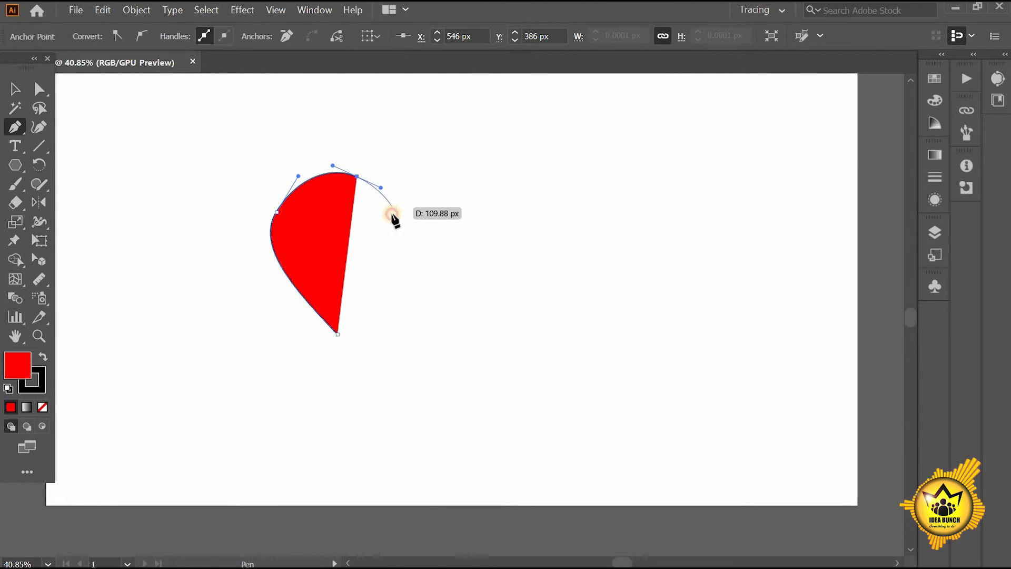
{"action": "left_click", "coordinate": [392, 214]}
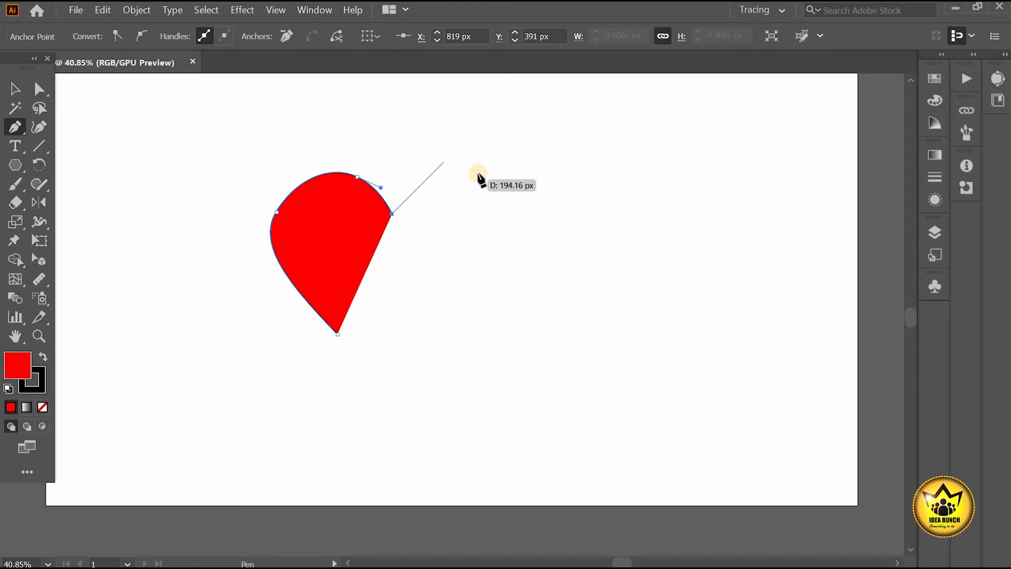
Continue the heart path with straight segments through corner points around the right lobe and down towards the bottom tip
{"action": "left_click", "coordinate": [481, 124]}
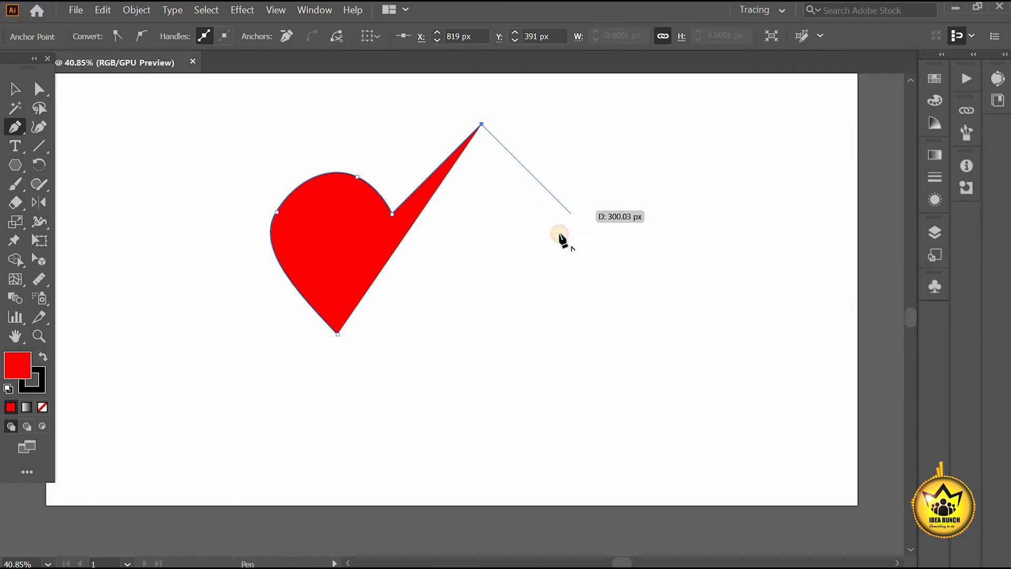
{"action": "left_click", "coordinate": [573, 216]}
{"action": "left_click_drag", "start_coordinate": [451, 337], "coordinate": [452, 349]}
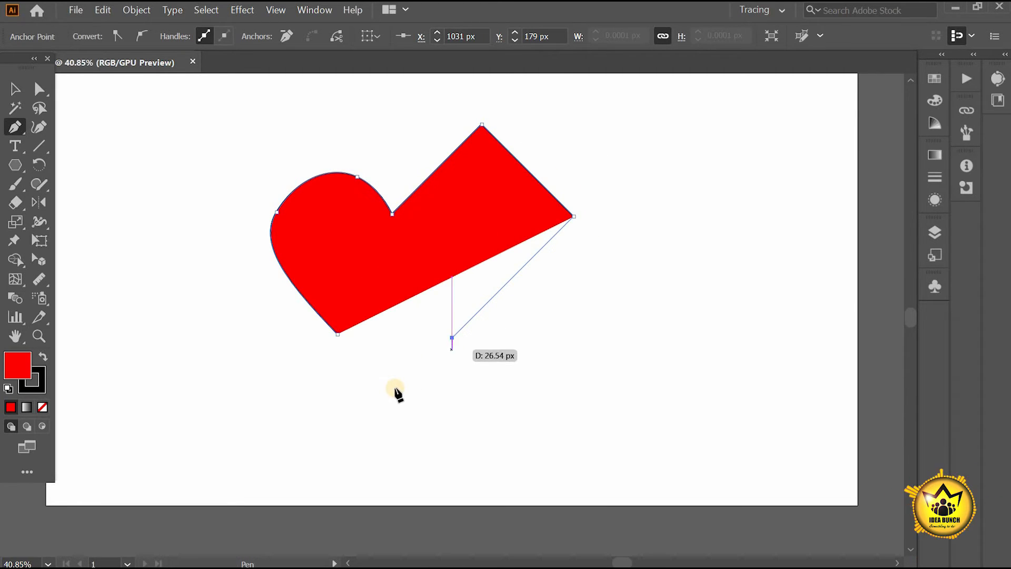
{"action": "left_click_drag", "start_coordinate": [396, 390], "coordinate": [392, 388]}
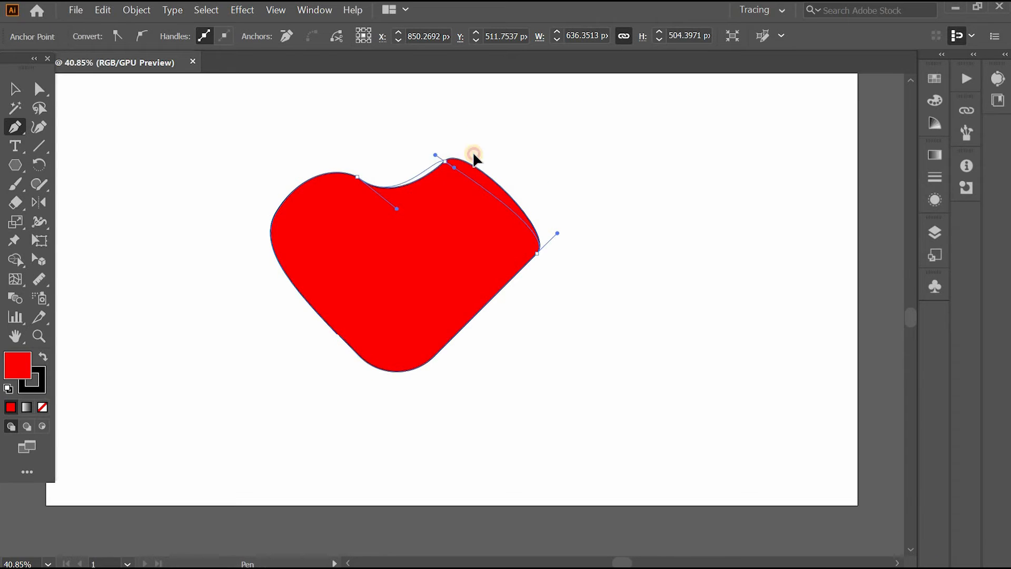
Reshape the curve between the notch and the right lobe by adjusting the direction handles of the right lobe's upper anchor point
{"action": "left_click_drag", "start_coordinate": [474, 156], "coordinate": [497, 130]}
{"action": "left_click", "coordinate": [393, 191]}
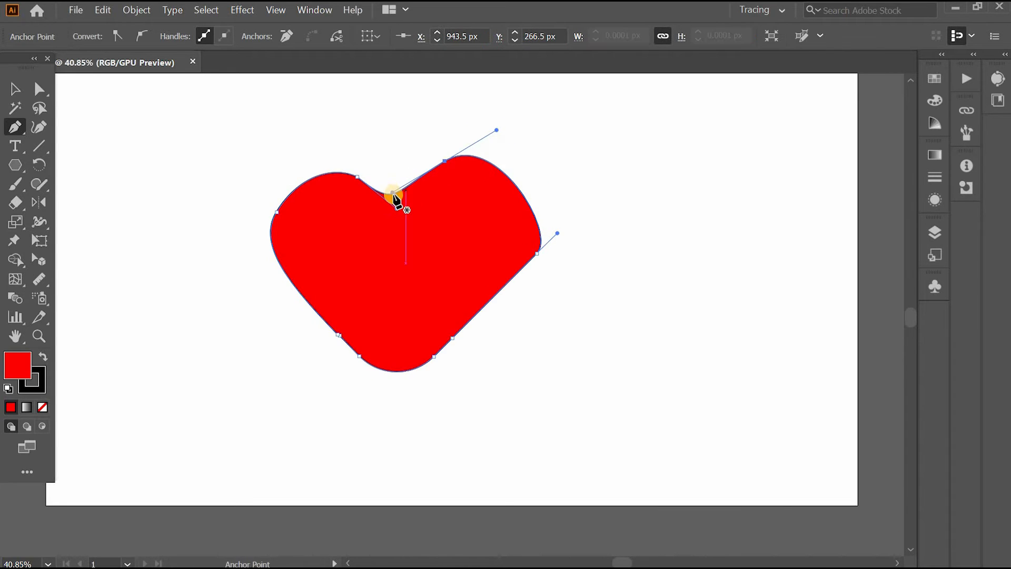
{"action": "left_click_drag", "start_coordinate": [399, 199], "coordinate": [408, 194]}
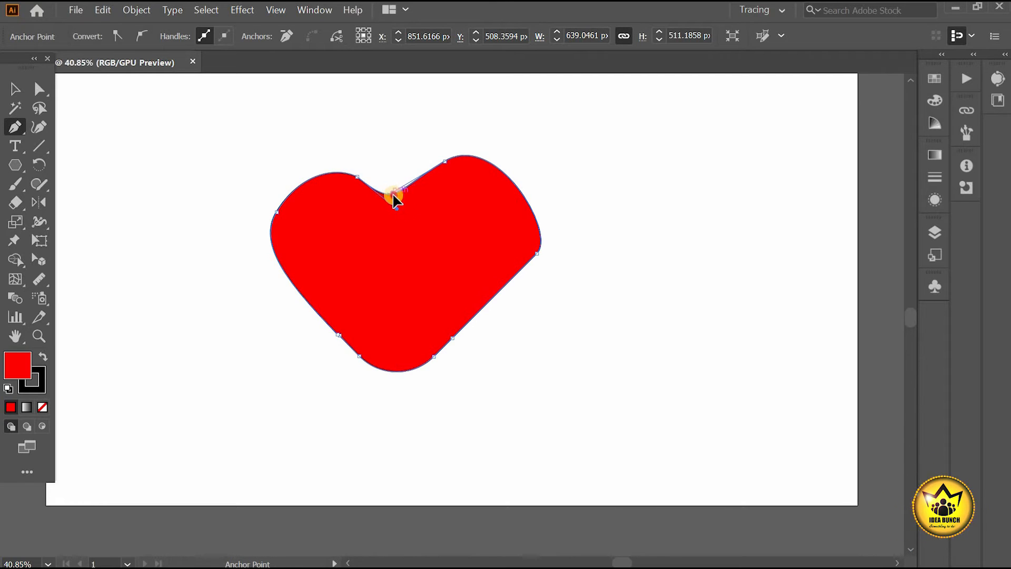
{"action": "left_click_drag", "start_coordinate": [394, 199], "coordinate": [425, 221]}
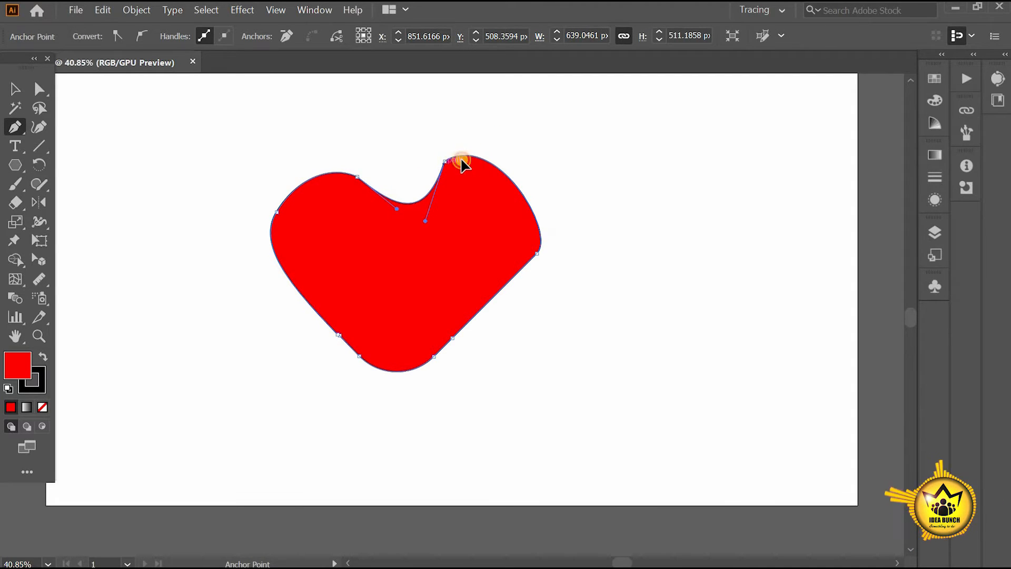
{"action": "left_click_drag", "start_coordinate": [462, 160], "coordinate": [466, 159]}
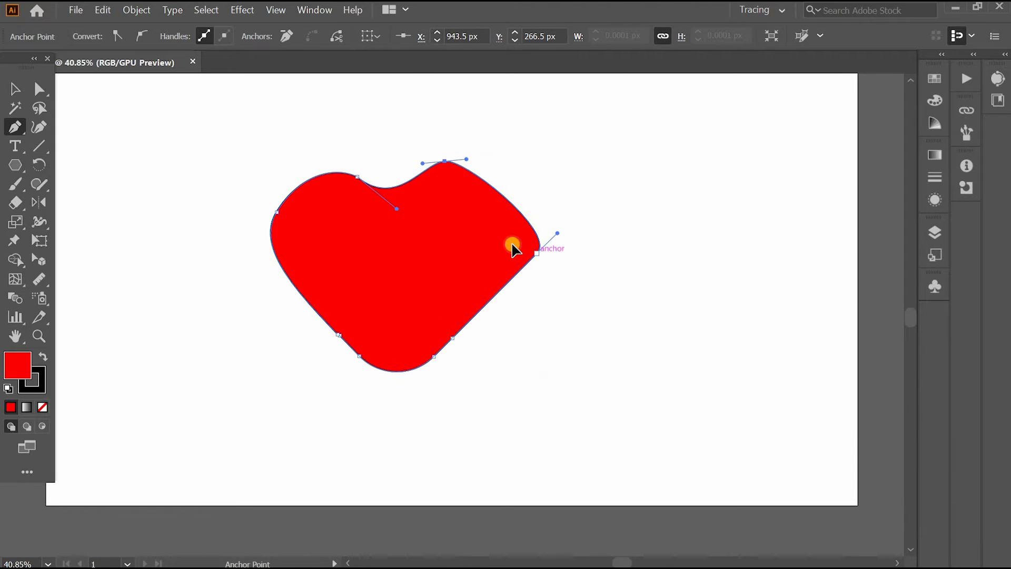
Pull direction handles from the heart's right-side anchor point and swing the upper one upward to round the right lobe
{"action": "left_click_drag", "start_coordinate": [513, 247], "coordinate": [570, 262]}
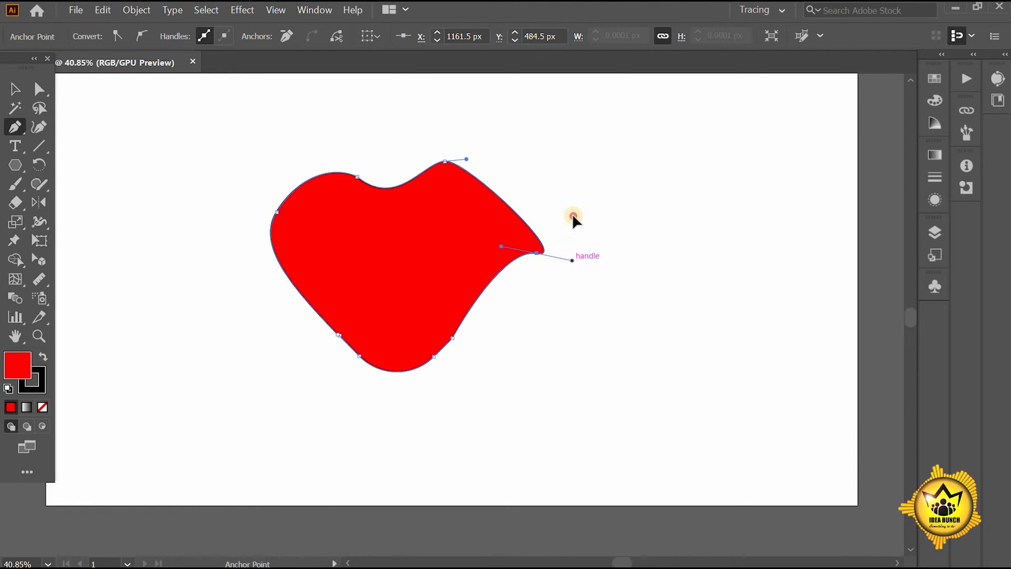
{"action": "left_click_drag", "start_coordinate": [573, 216], "coordinate": [553, 169]}
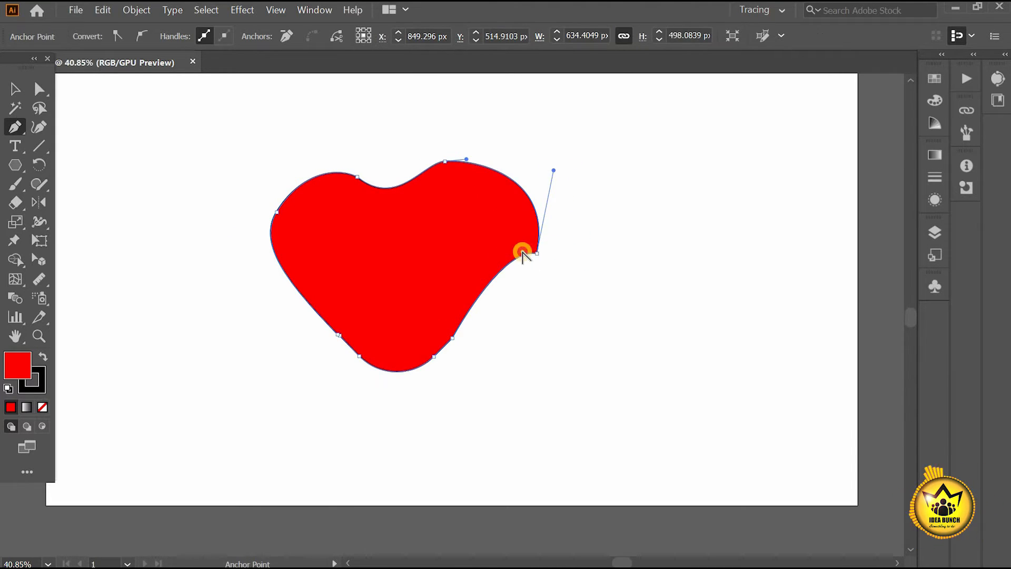
{"action": "left_click_drag", "start_coordinate": [508, 243], "coordinate": [522, 256]}
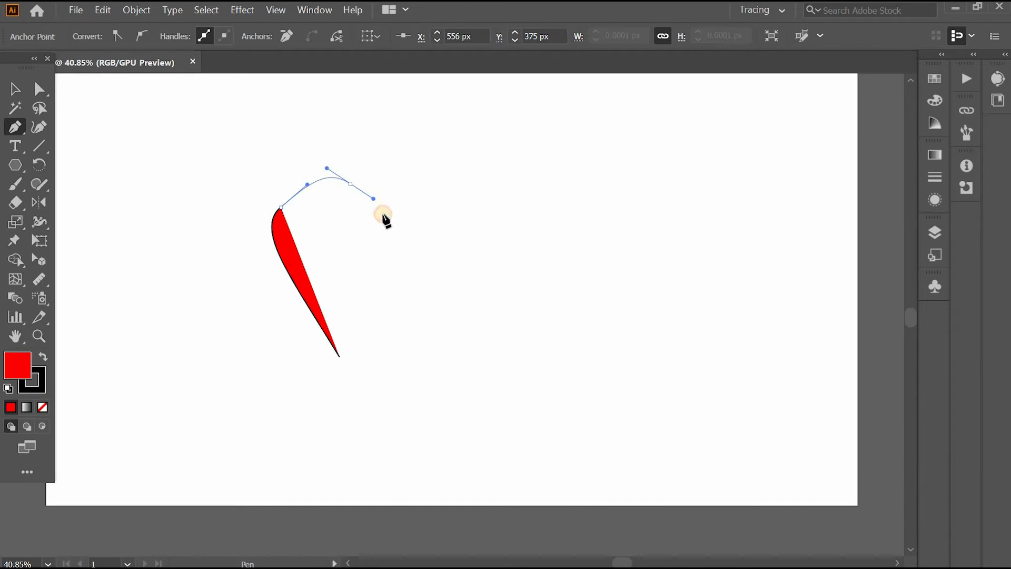
Place a curved anchor point below the left lobe of the newly started heart path and end the path without closing it
{"action": "left_click_drag", "start_coordinate": [379, 219], "coordinate": [382, 240]}
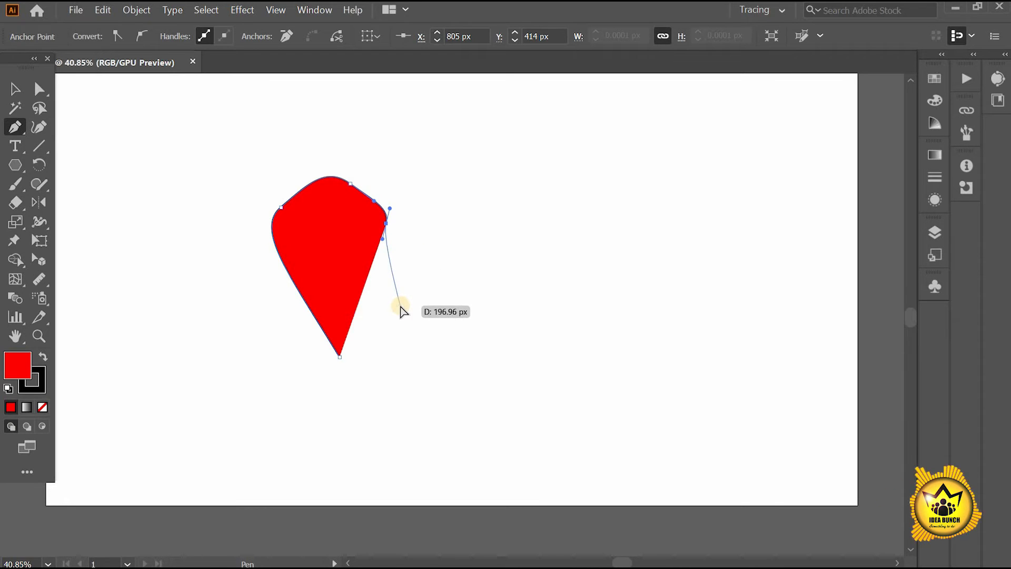
{"action": "key", "text": "ctrl"}
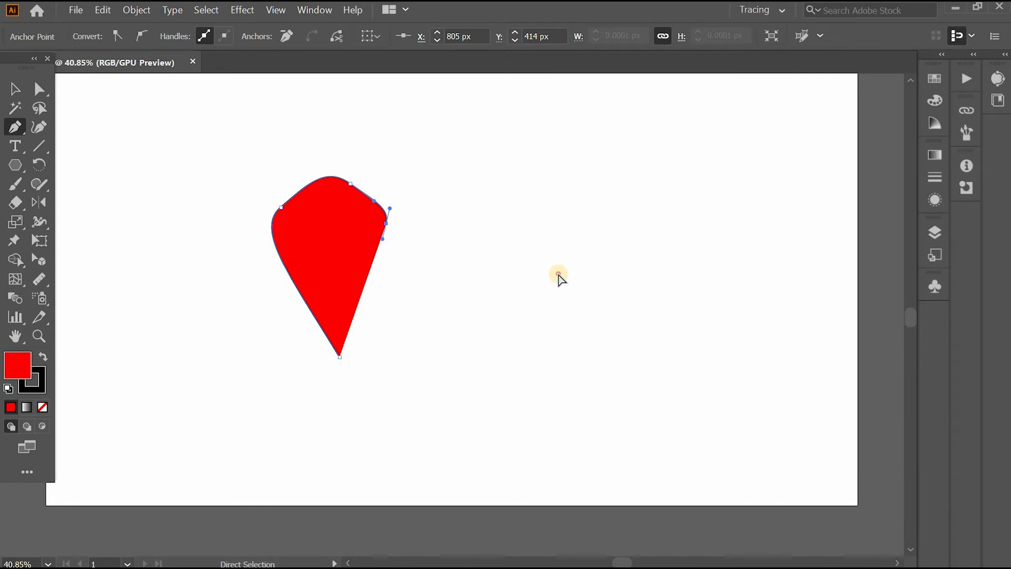
{"action": "left_click", "coordinate": [559, 279], "text": "ctrl"}
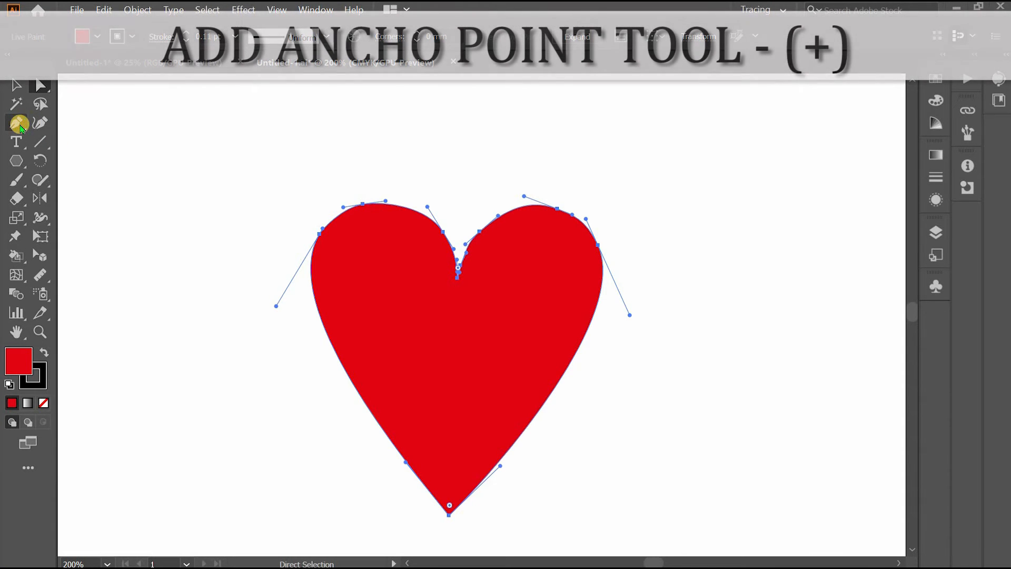
With the Add Anchor Point tool, add several anchor points along the right and left sides of the large red heart
{"action": "left_click_drag", "start_coordinate": [20, 127], "coordinate": [82, 150]}
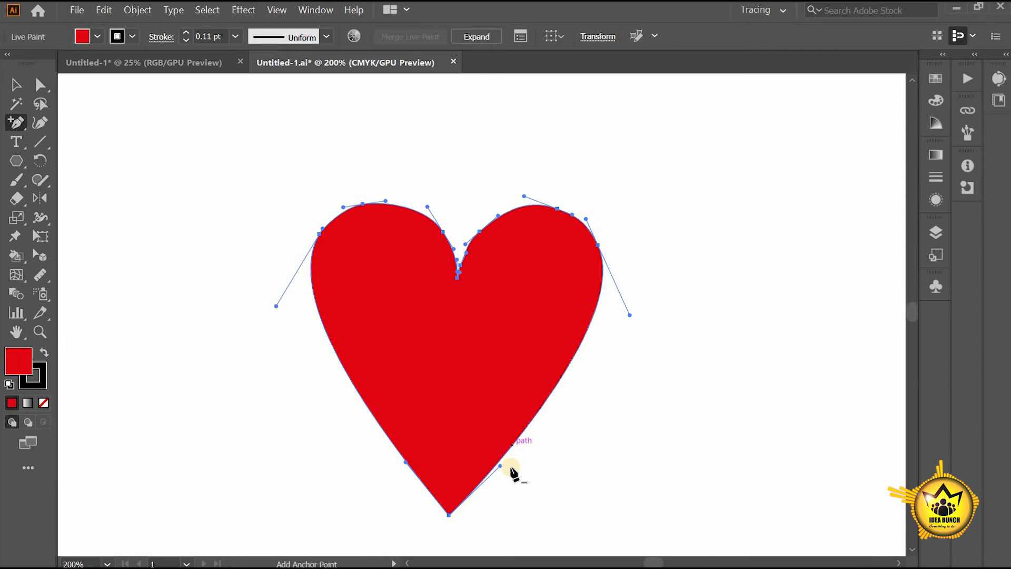
{"action": "scroll", "coordinate": [513, 473], "scroll_direction": "up", "scroll_amount": 1, "text": "alt"}
{"action": "left_click", "coordinate": [501, 443]}
{"action": "left_click", "coordinate": [502, 443]}
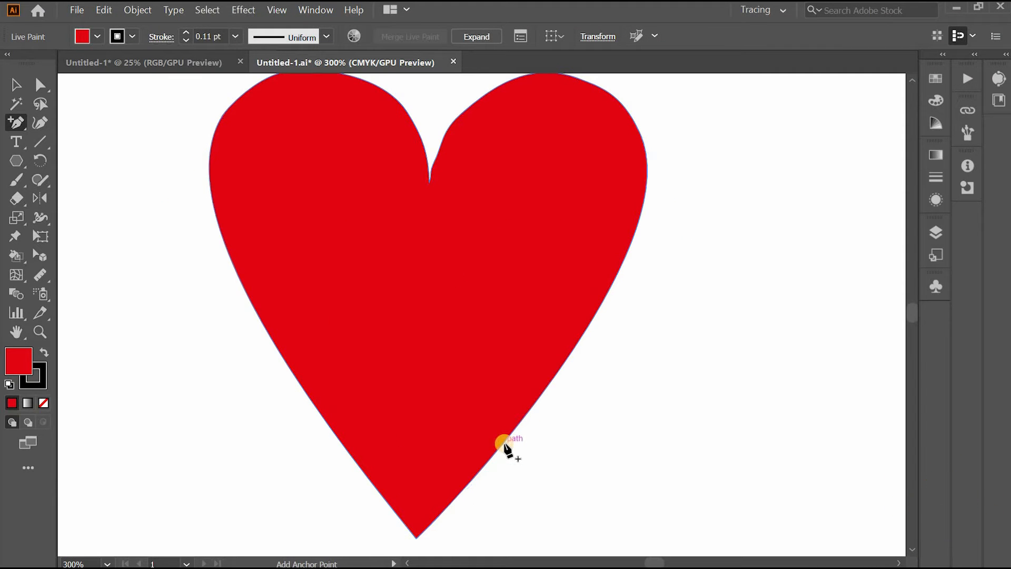
{"action": "left_click", "coordinate": [560, 369]}
{"action": "left_click", "coordinate": [615, 278]}
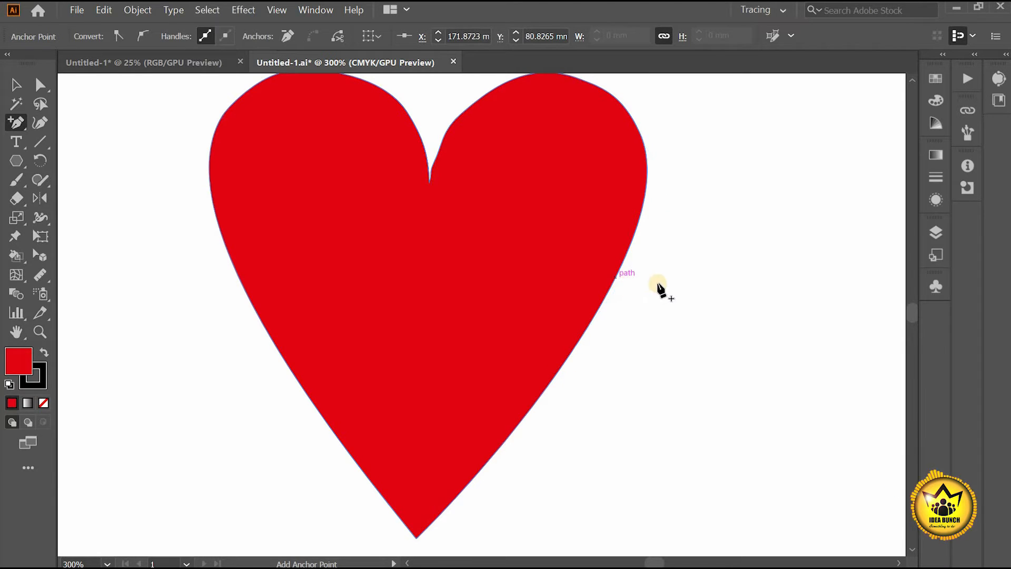
{"action": "left_click", "coordinate": [210, 186]}
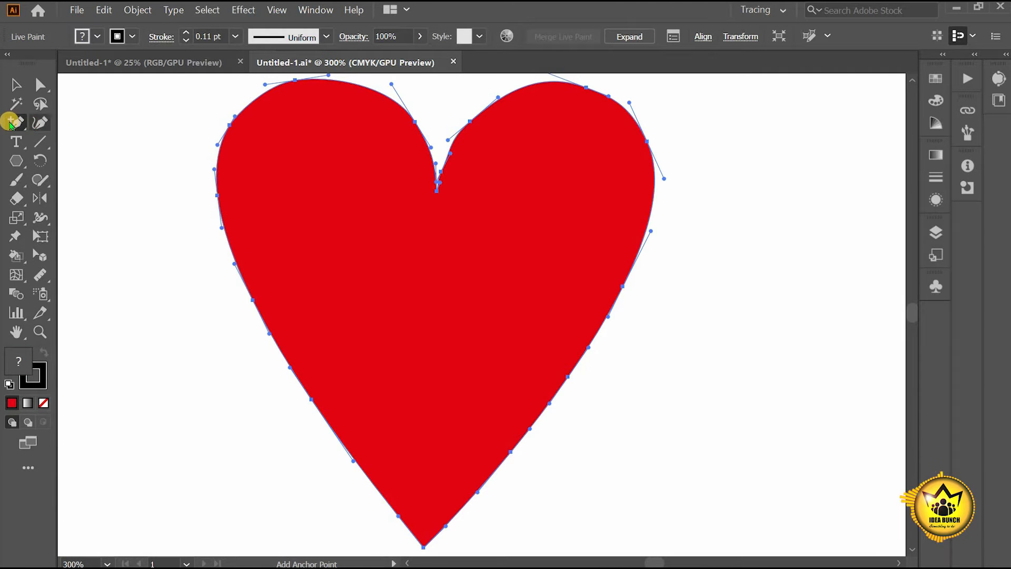
With the Delete Anchor Point tool, remove the anchor points on the heart's left side and around both lobes
{"action": "left_click", "coordinate": [13, 122]}
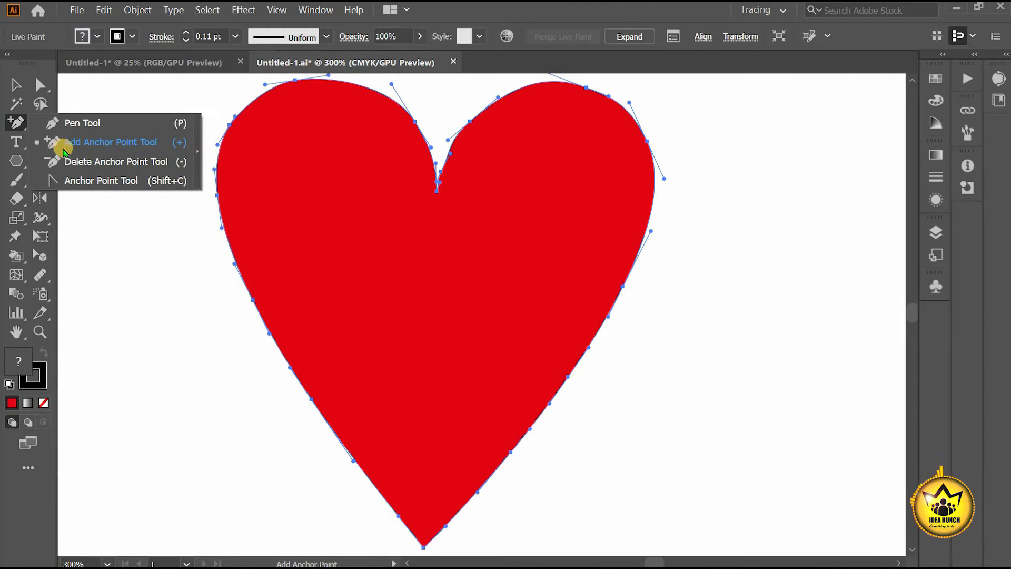
{"action": "left_click", "coordinate": [68, 160]}
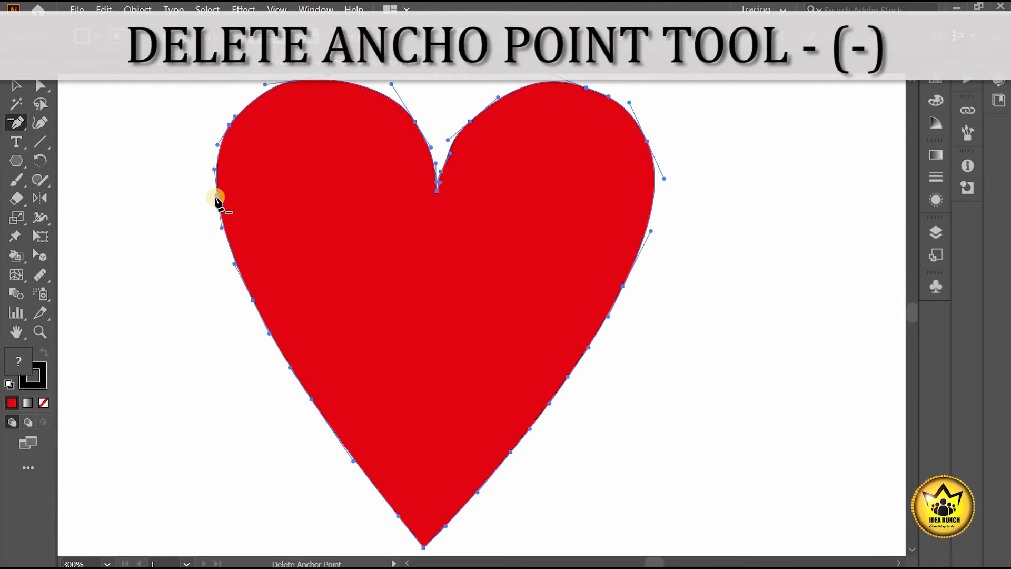
{"action": "scroll", "coordinate": [218, 199], "scroll_direction": "up", "scroll_amount": 2}
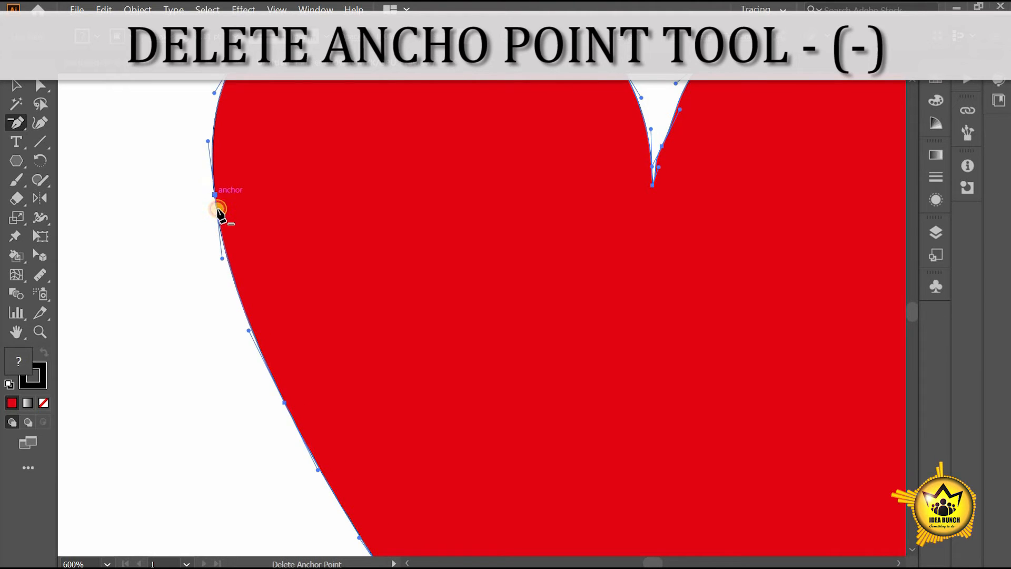
{"action": "left_click", "coordinate": [218, 210]}
{"action": "scroll", "coordinate": [258, 337], "scroll_direction": "down", "scroll_amount": 2}
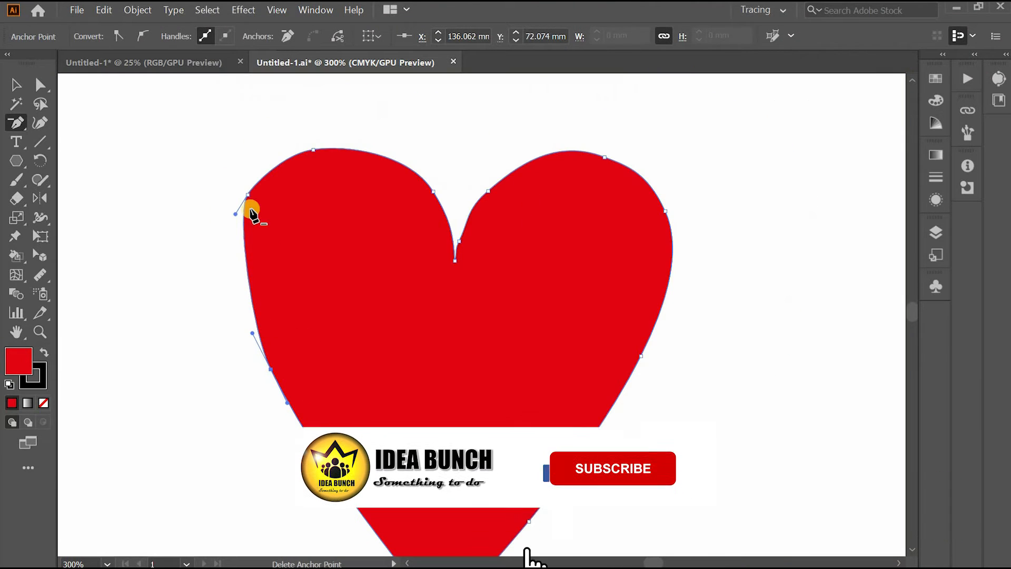
{"action": "left_click", "coordinate": [249, 200]}
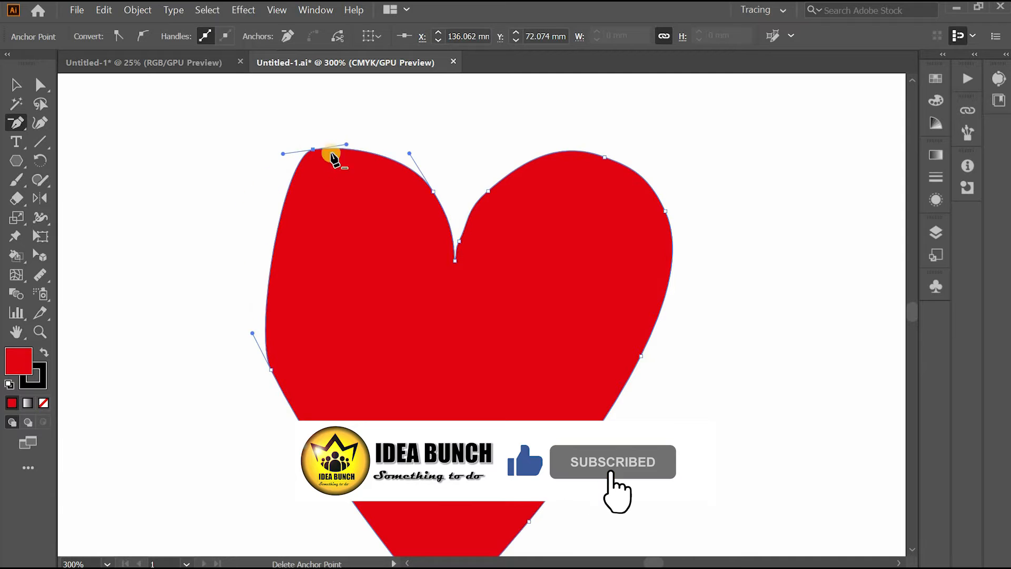
{"action": "left_click", "coordinate": [312, 150]}
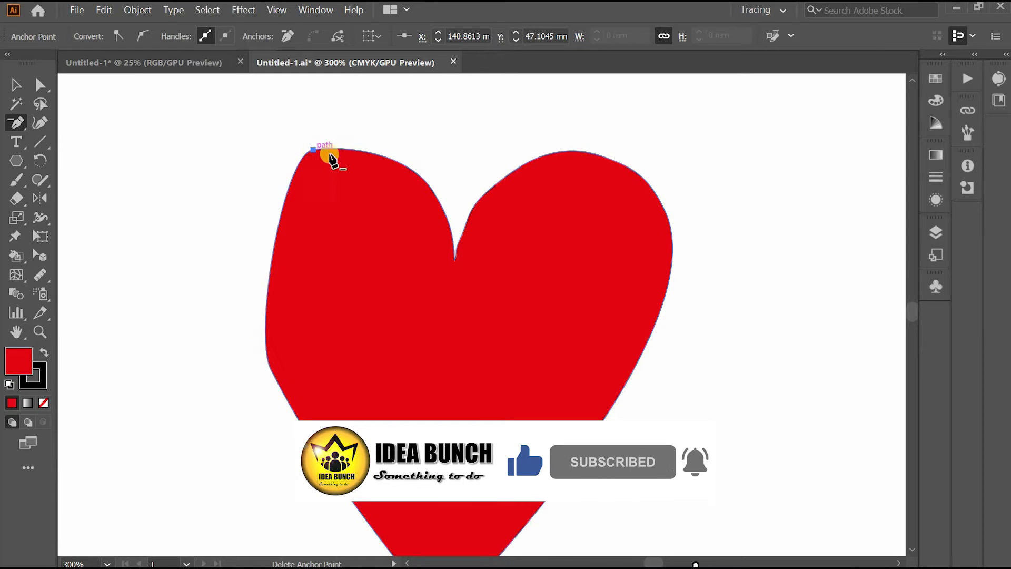
{"action": "left_click", "coordinate": [463, 220]}
{"action": "scroll", "coordinate": [572, 147], "scroll_direction": "down", "scroll_amount": 1}
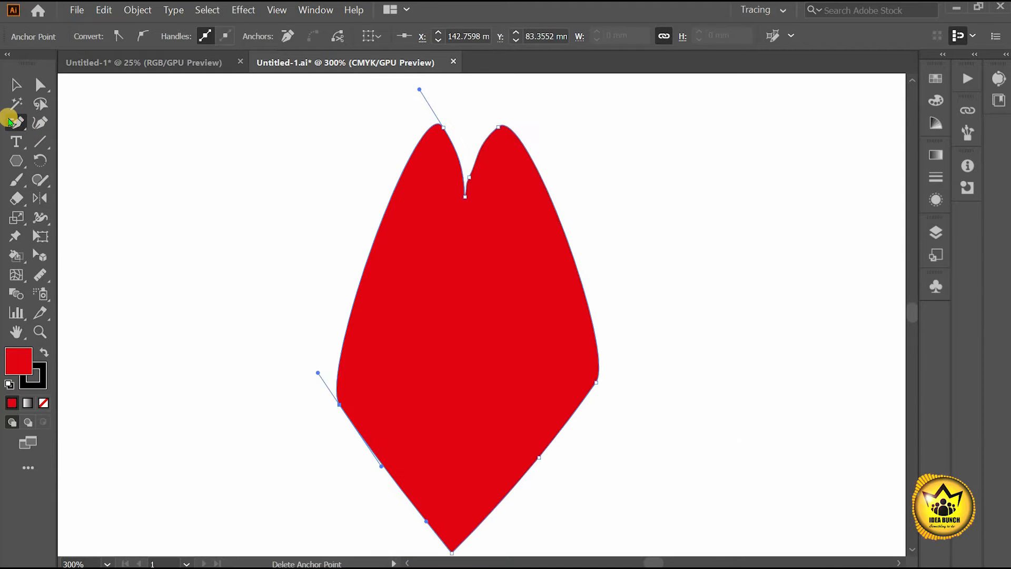
With the Anchor Point tool, pull handles from the right lobe's upper anchor point and bend the left side outward into a rounded lobe
{"action": "left_click_drag", "start_coordinate": [9, 121], "coordinate": [79, 184]}
{"action": "left_click", "coordinate": [79, 185]}
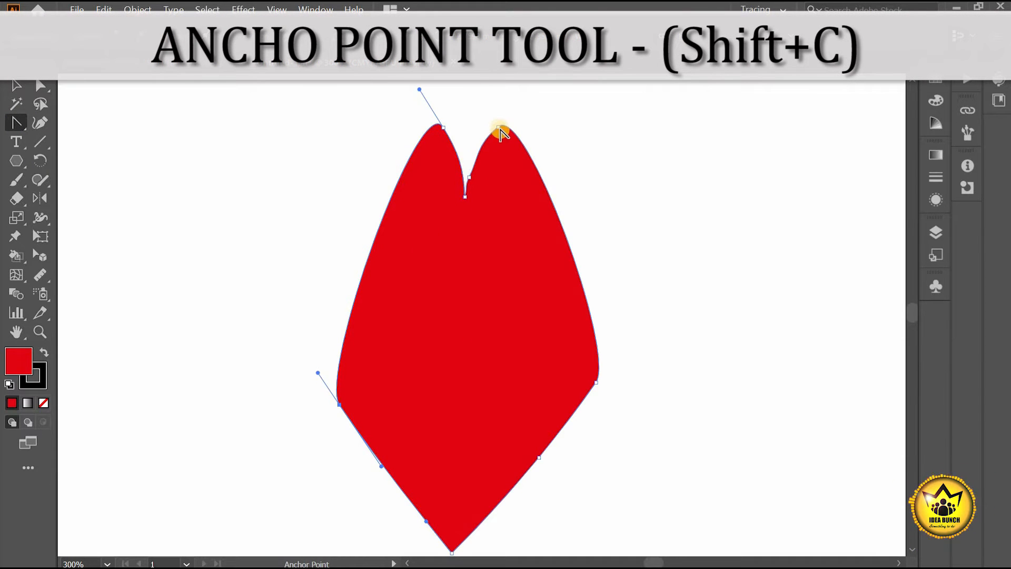
{"action": "left_click_drag", "start_coordinate": [499, 128], "coordinate": [538, 111]}
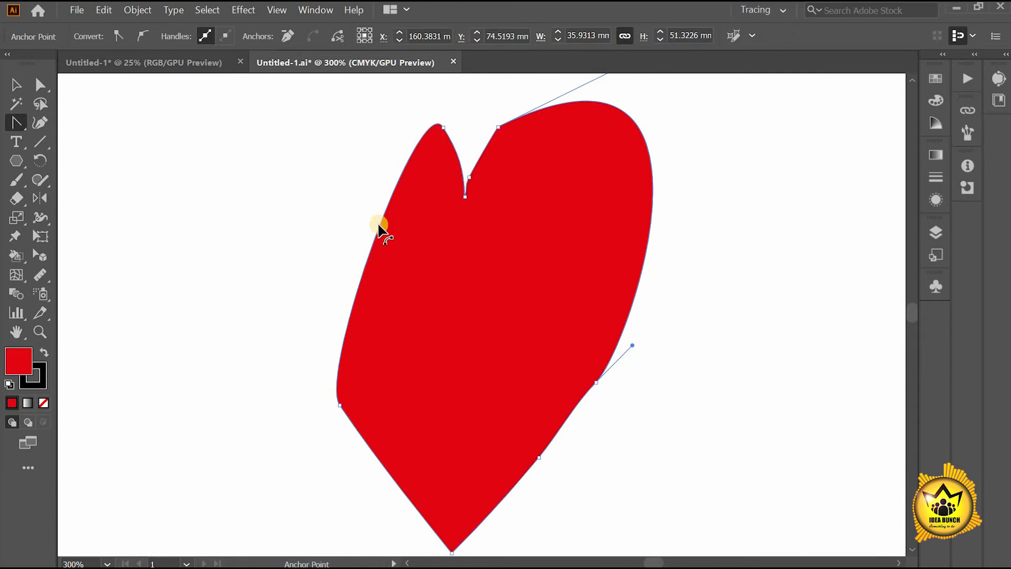
{"action": "left_click_drag", "start_coordinate": [378, 226], "coordinate": [290, 172]}
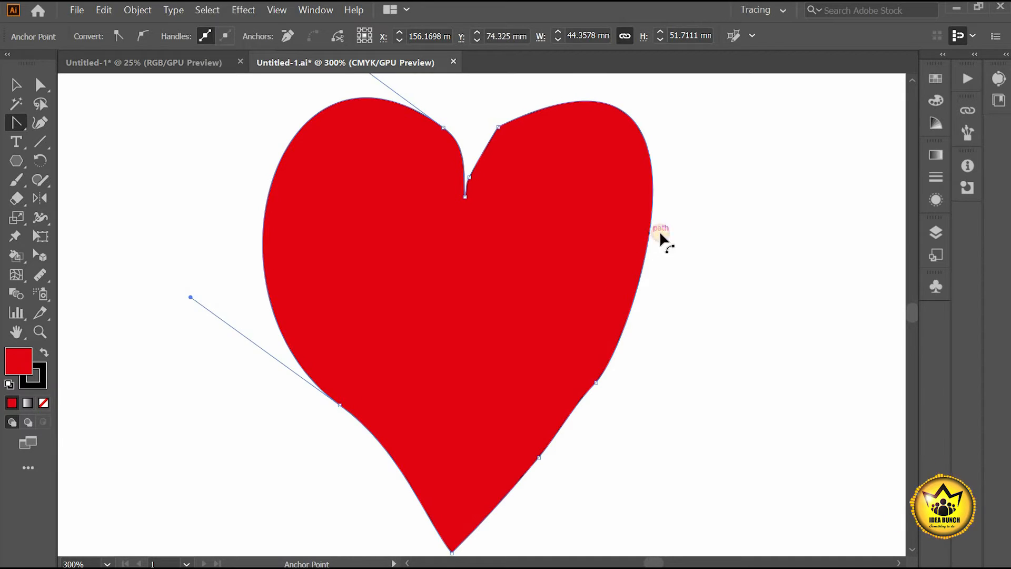
Reshape the curve beside the heart's lower-right anchor point and convert that point to a corner
{"action": "left_click_drag", "start_coordinate": [601, 373], "coordinate": [616, 328]}
{"action": "left_click", "coordinate": [596, 382]}
{"action": "scroll", "coordinate": [590, 399], "scroll_direction": "up", "scroll_amount": 1}
{"action": "scroll", "coordinate": [599, 370], "scroll_direction": "up", "scroll_amount": 1}
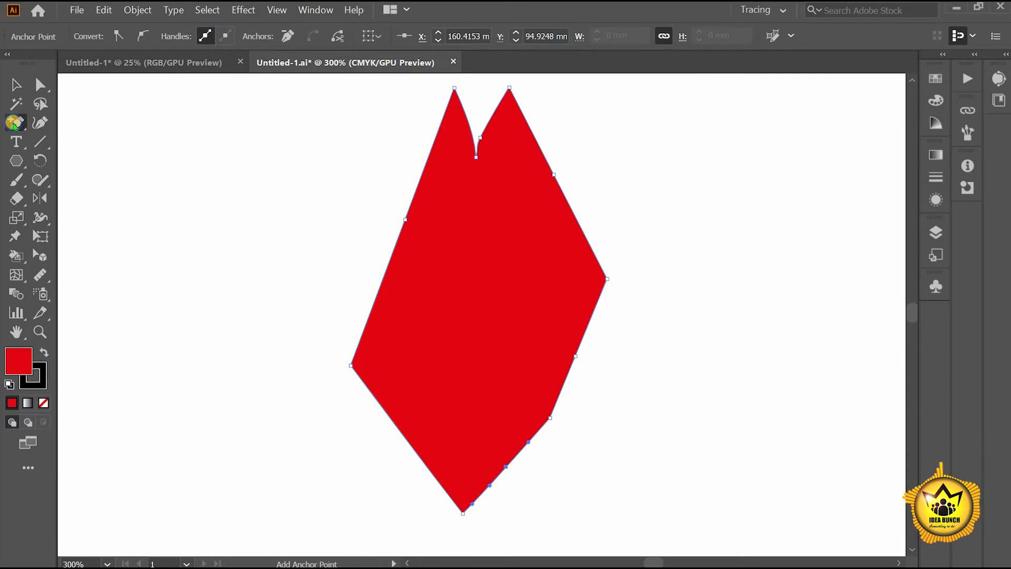
With the Curvature tool, move the left side's midpoint outward to form the left lobe and make it and the lower-left point smooth
{"action": "left_click", "coordinate": [15, 123]}
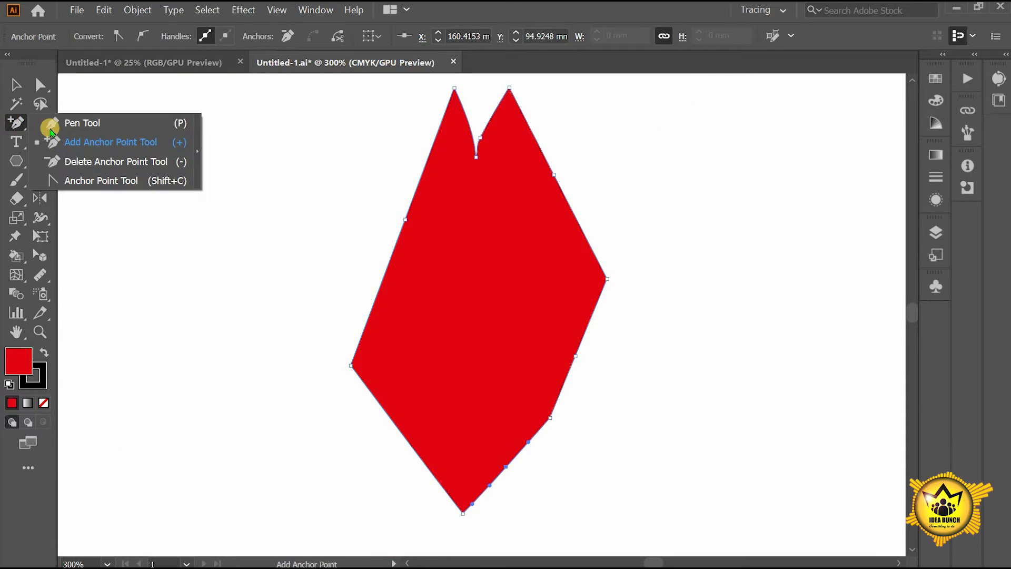
{"action": "left_click", "coordinate": [41, 123]}
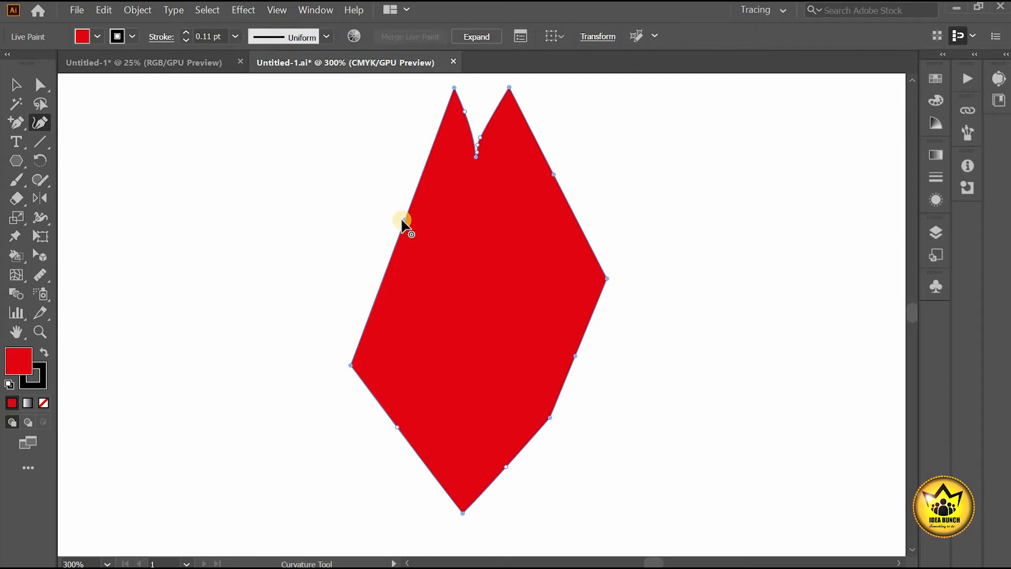
{"action": "left_click_drag", "start_coordinate": [405, 219], "coordinate": [284, 145]}
{"action": "double_click", "coordinate": [285, 144]}
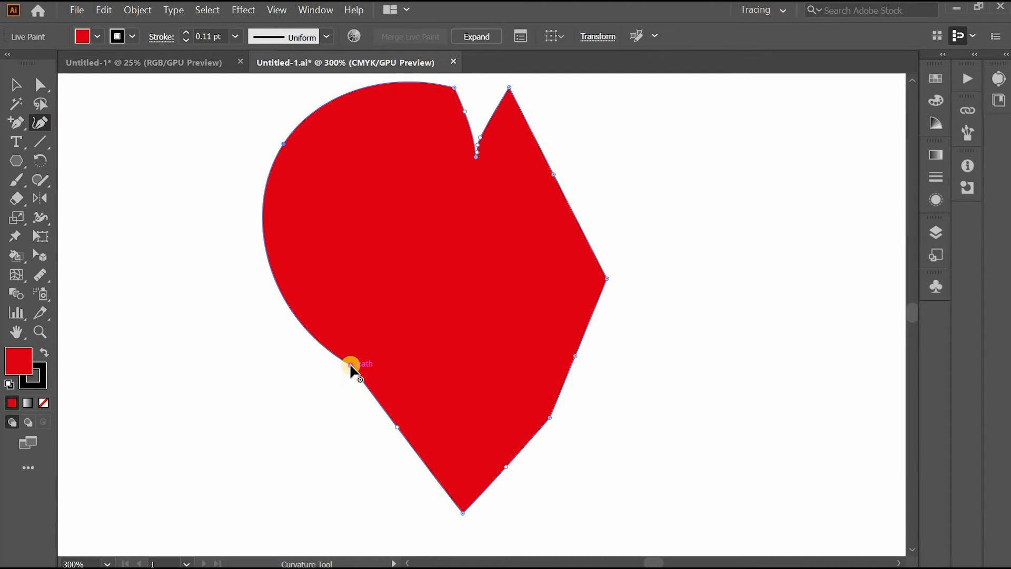
{"action": "double_click", "coordinate": [350, 365]}
Move the right side's upper midpoint outward, make it smooth to round the right lobe, and shift the right corner point outward
{"action": "left_click_drag", "start_coordinate": [645, 93], "coordinate": [646, 94]}
{"action": "scroll", "coordinate": [646, 94], "scroll_direction": "up", "scroll_amount": 1}
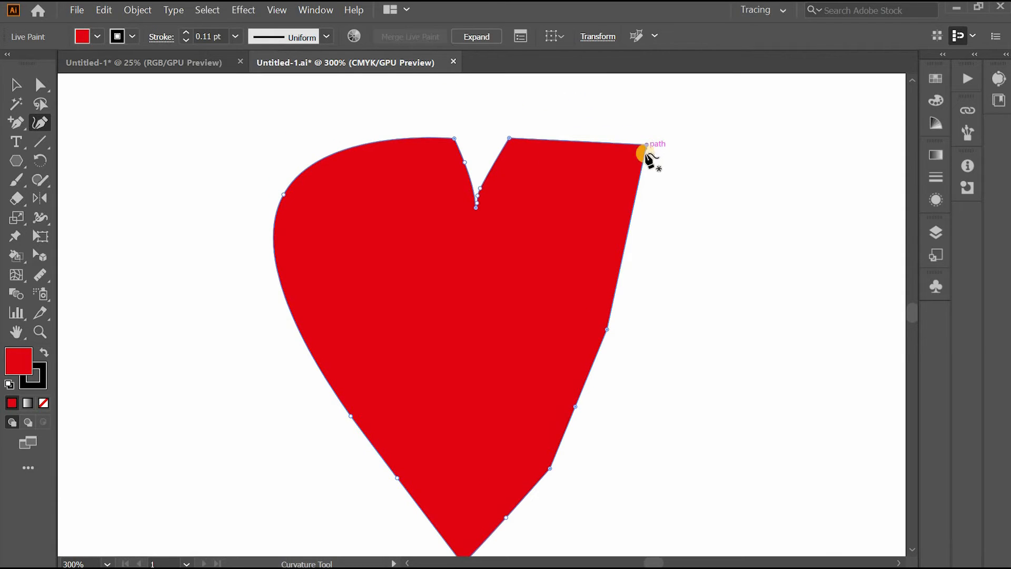
{"action": "double_click", "coordinate": [646, 150]}
{"action": "left_click_drag", "start_coordinate": [647, 335], "coordinate": [650, 334]}
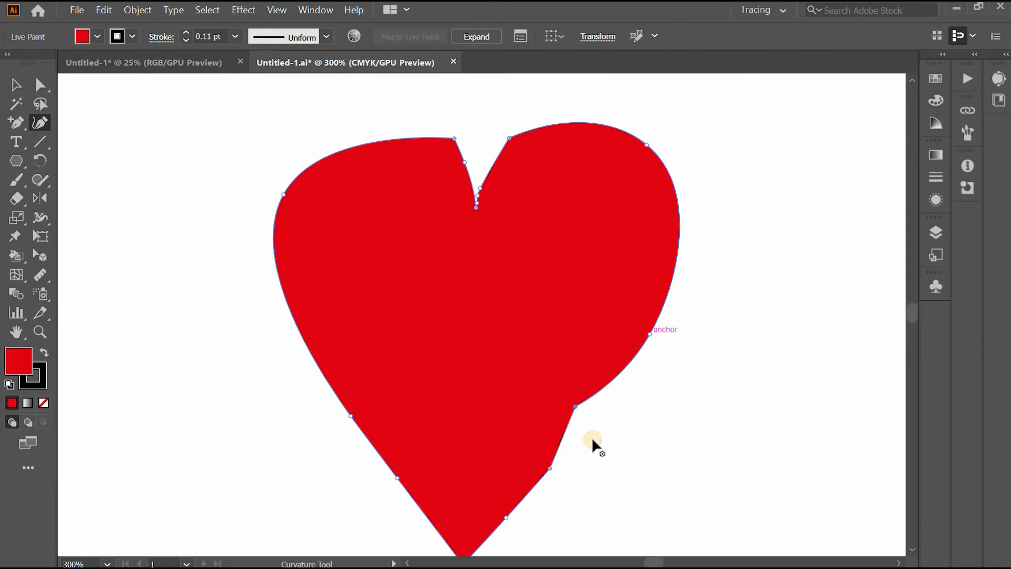
With the Curvature tool, smooth the heart's lower-right points and both inner lobe points, moving the inset lower-right point outward
{"action": "double_click", "coordinate": [575, 407]}
{"action": "double_click", "coordinate": [549, 467]}
{"action": "left_click_drag", "start_coordinate": [603, 406], "coordinate": [603, 408]}
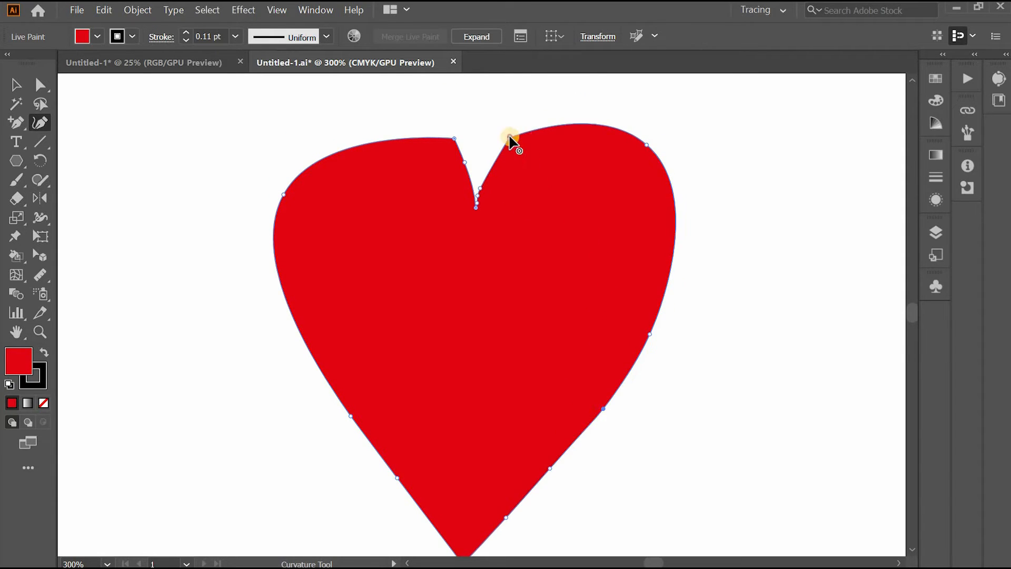
{"action": "double_click", "coordinate": [455, 139]}
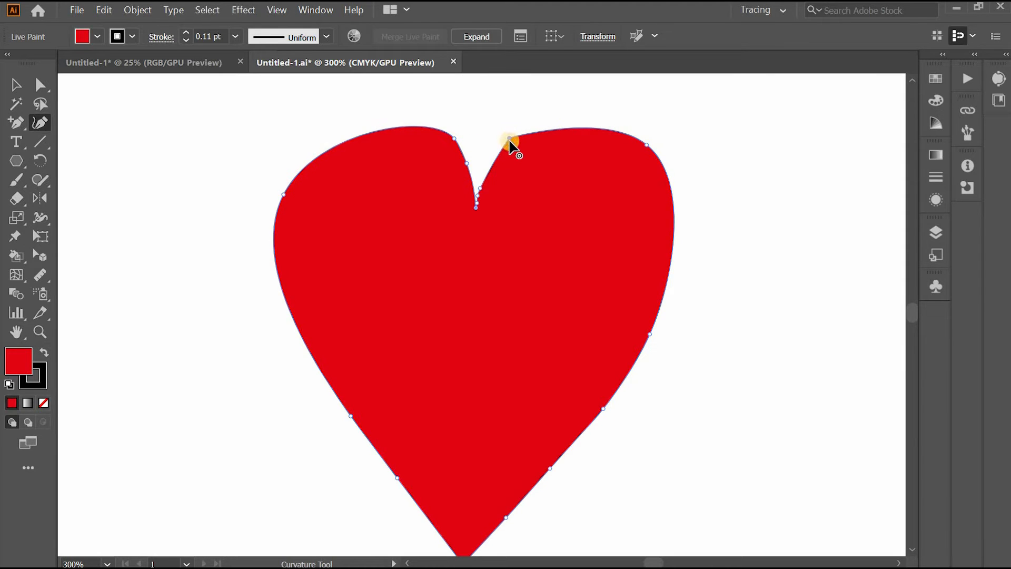
{"action": "double_click", "coordinate": [509, 141]}
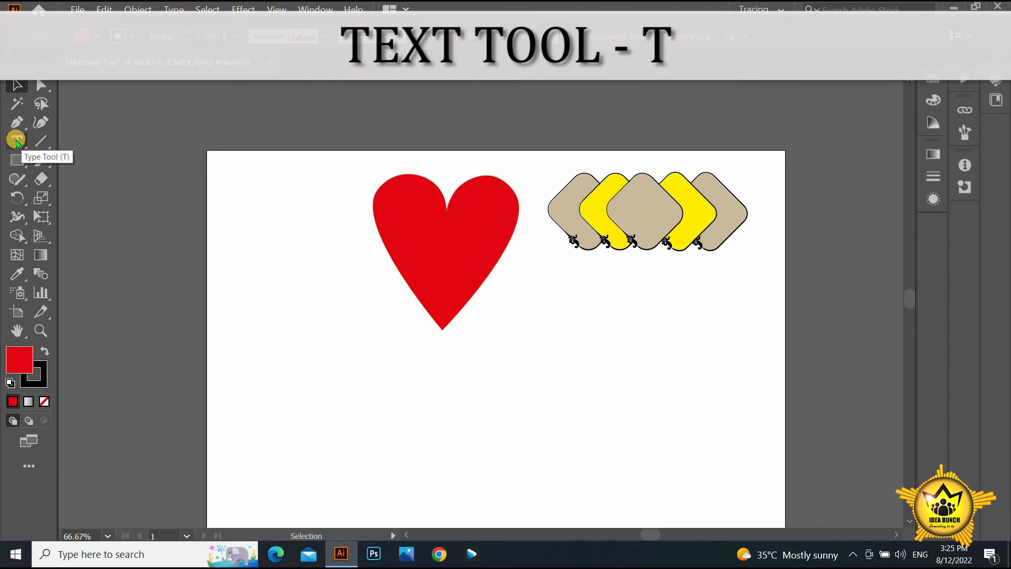
Place Lorem ipsum placeholder text just below the heart with the Type tool and enlarge it to 50 pt
{"action": "left_click", "coordinate": [17, 143]}
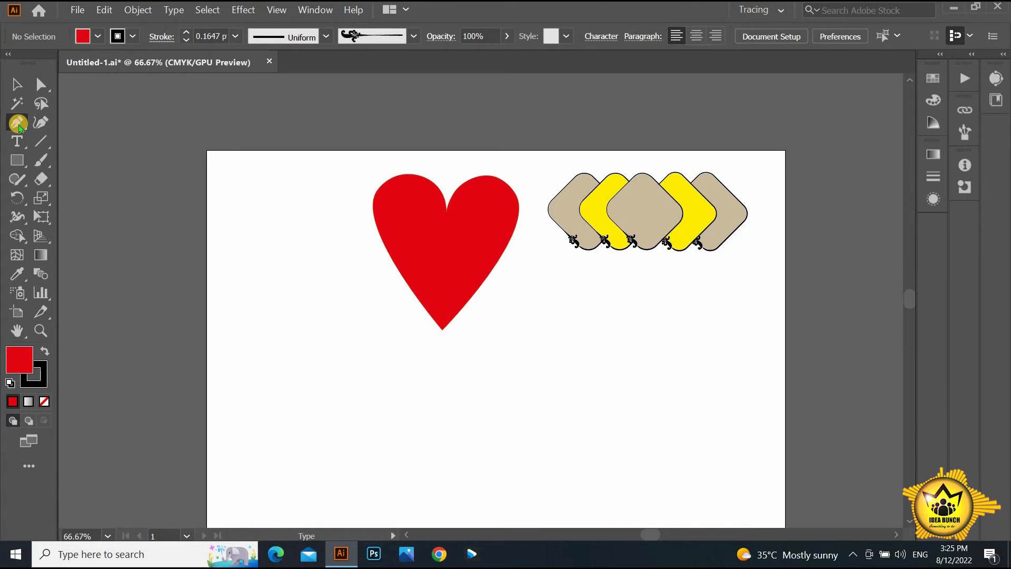
{"action": "left_click", "coordinate": [18, 124]}
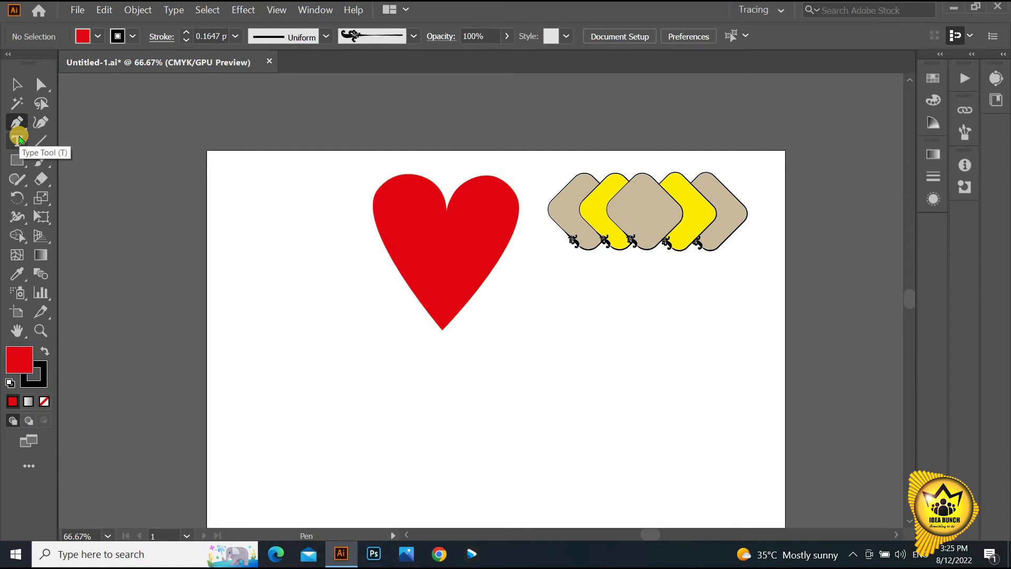
{"action": "left_click", "coordinate": [18, 140]}
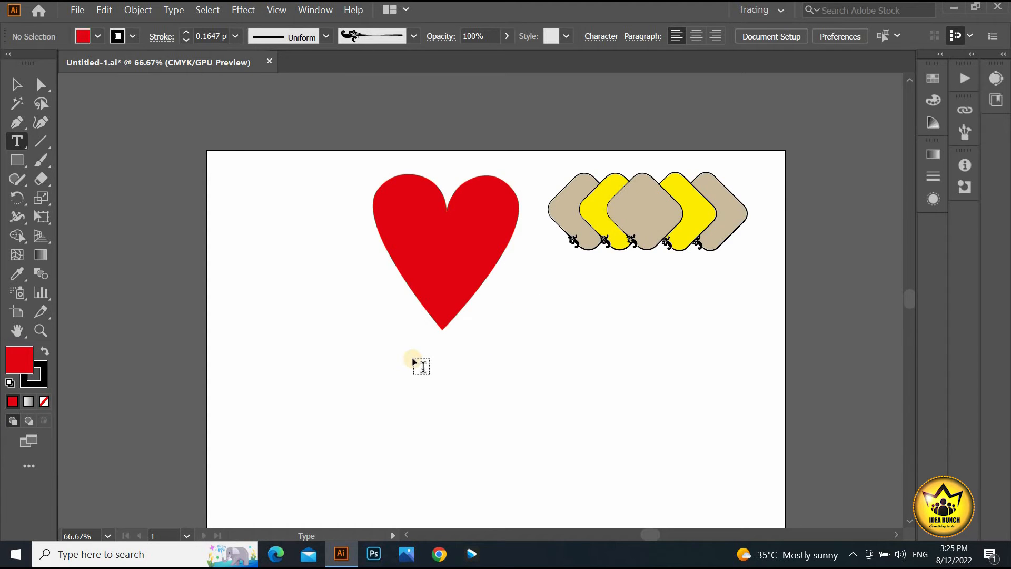
{"action": "scroll", "coordinate": [420, 353], "scroll_direction": "down", "scroll_amount": 2}
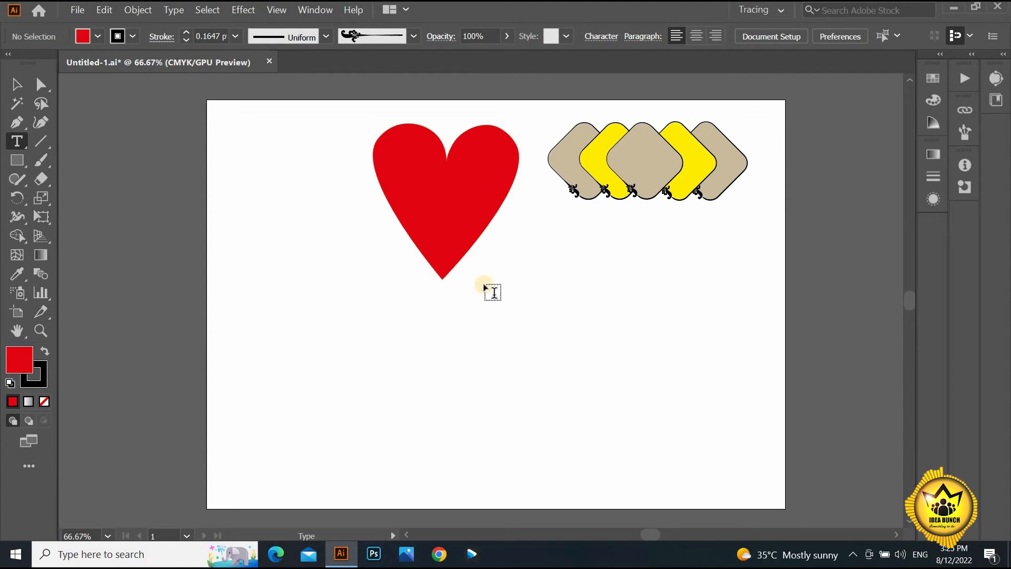
{"action": "left_click", "coordinate": [371, 299]}
{"action": "left_click", "coordinate": [732, 33], "text": "shift"}
{"action": "left_click", "coordinate": [732, 33], "text": "shift"}
{"action": "left_click", "coordinate": [732, 33], "text": "shift"}
{"action": "left_click", "coordinate": [732, 32], "text": "shift"}
{"action": "key", "text": "Escape"}
{"action": "left_click_drag", "start_coordinate": [416, 302], "coordinate": [400, 311]}
{"action": "double_click", "coordinate": [429, 305]}
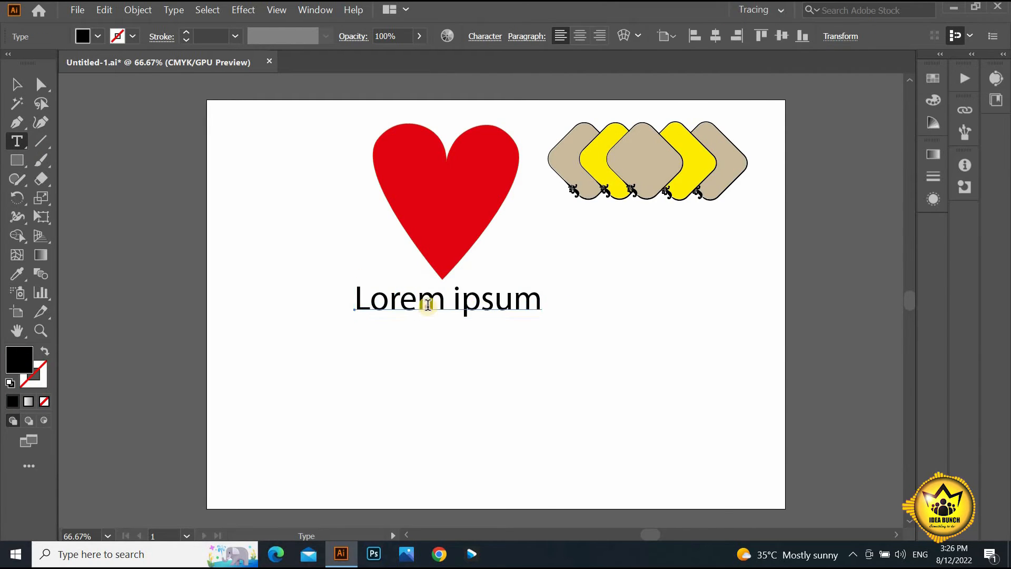
Set the placeholder text's font to 28 Days Later and replace the wording with IDEA BUNCH
{"action": "triple_click", "coordinate": [442, 303]}
{"action": "left_click", "coordinate": [629, 36]}
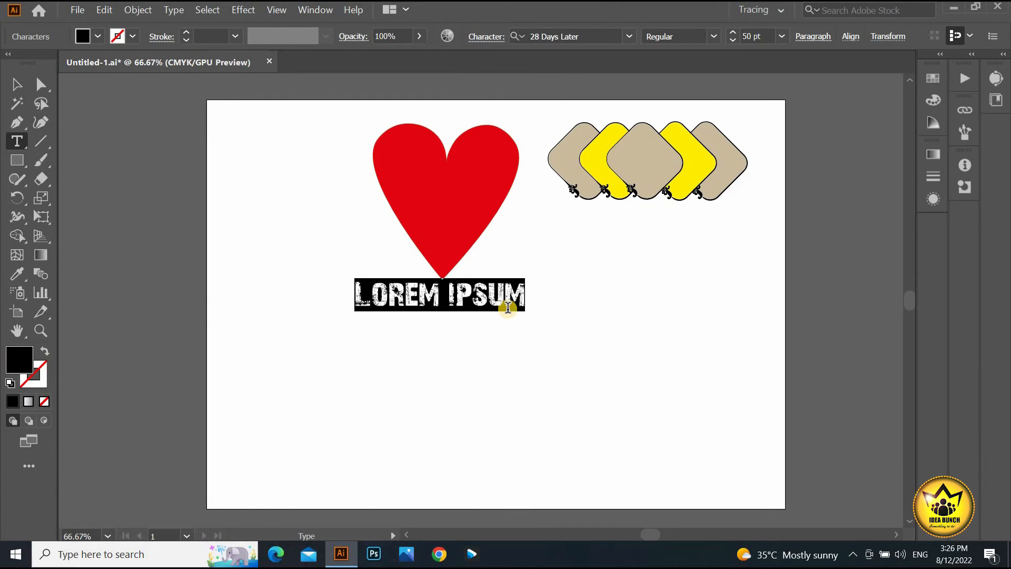
{"action": "type", "text": "IDEA BUNCH"}
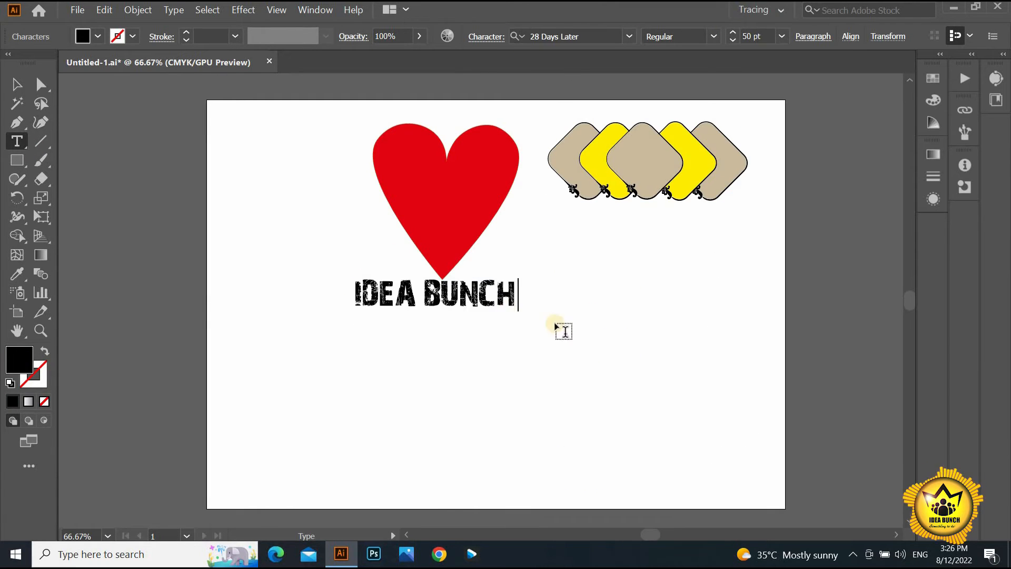
Change IDEA BUNCH to Berlin Sans FB Demi Bold and add a second line, "Something to do", in Billy Ohio
{"action": "key", "text": "ctrl+a"}
{"action": "left_click", "coordinate": [630, 36]}
{"action": "left_click", "coordinate": [579, 138]}
{"action": "left_click", "coordinate": [629, 36]}
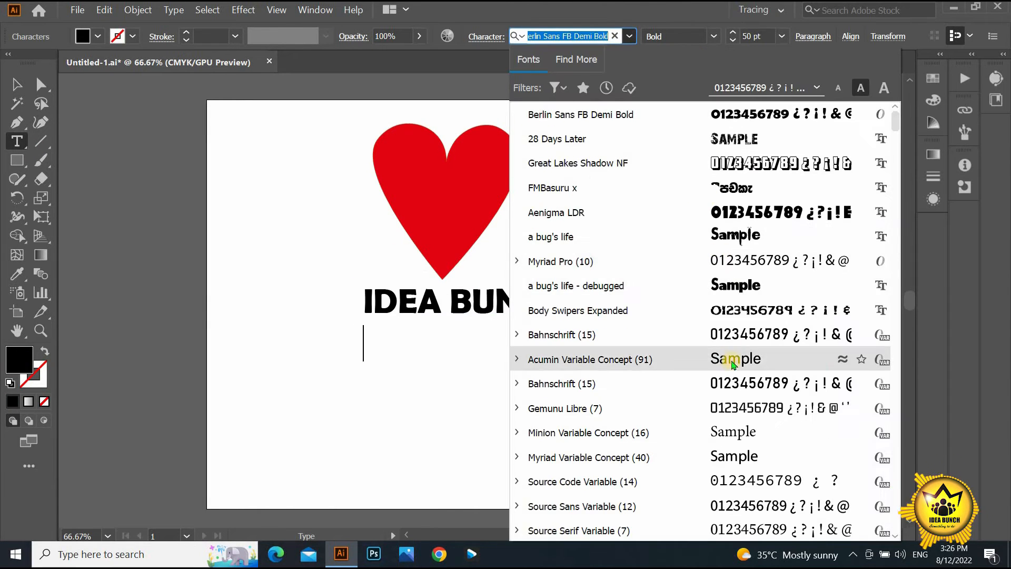
{"action": "scroll", "coordinate": [727, 361], "scroll_direction": "down", "scroll_amount": 5}
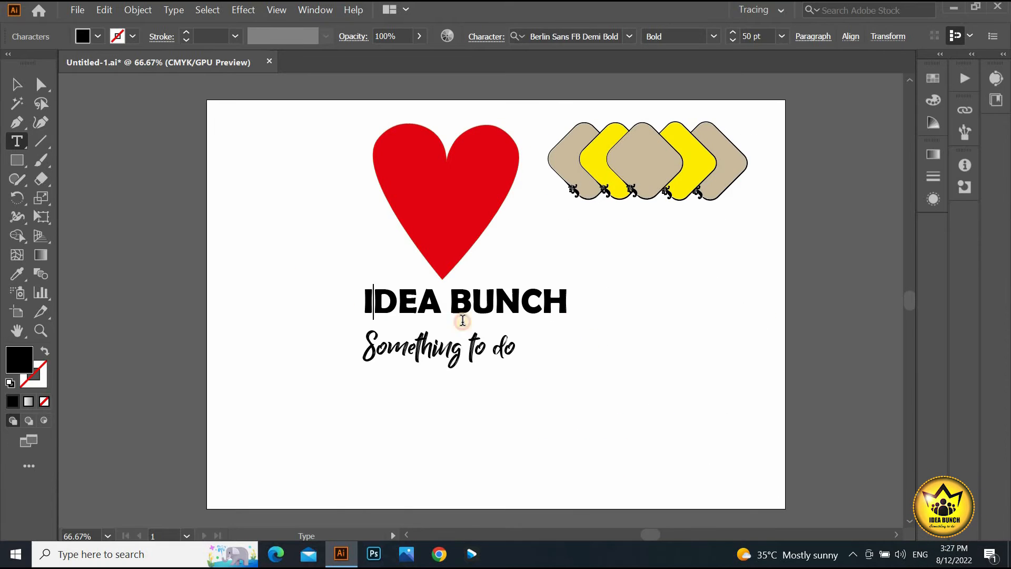
Center-align both text lines and reduce the paragraph spacing between them
{"action": "key", "text": "ctrl+a"}
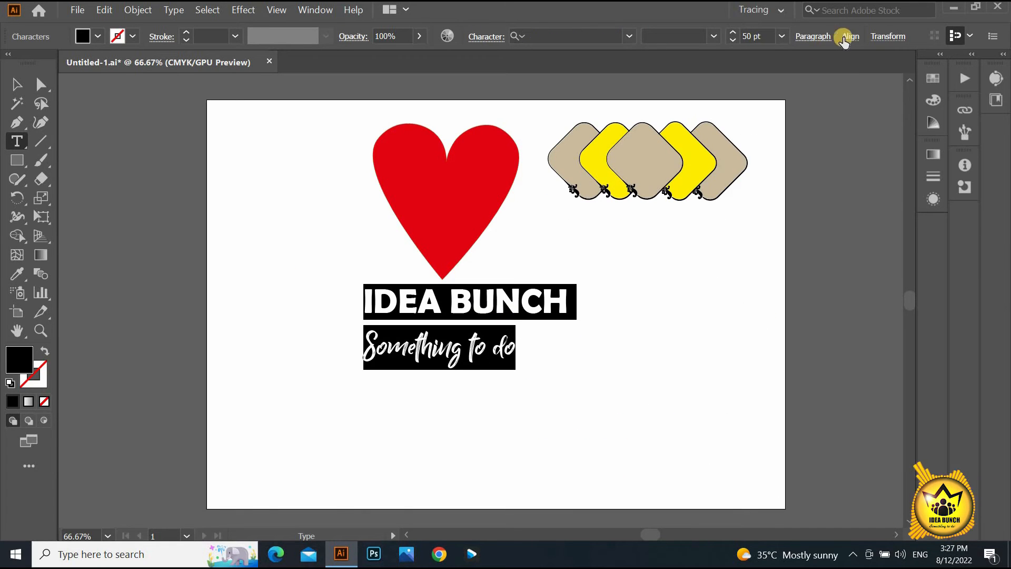
{"action": "left_click", "coordinate": [813, 35]}
{"action": "left_click", "coordinate": [688, 63]}
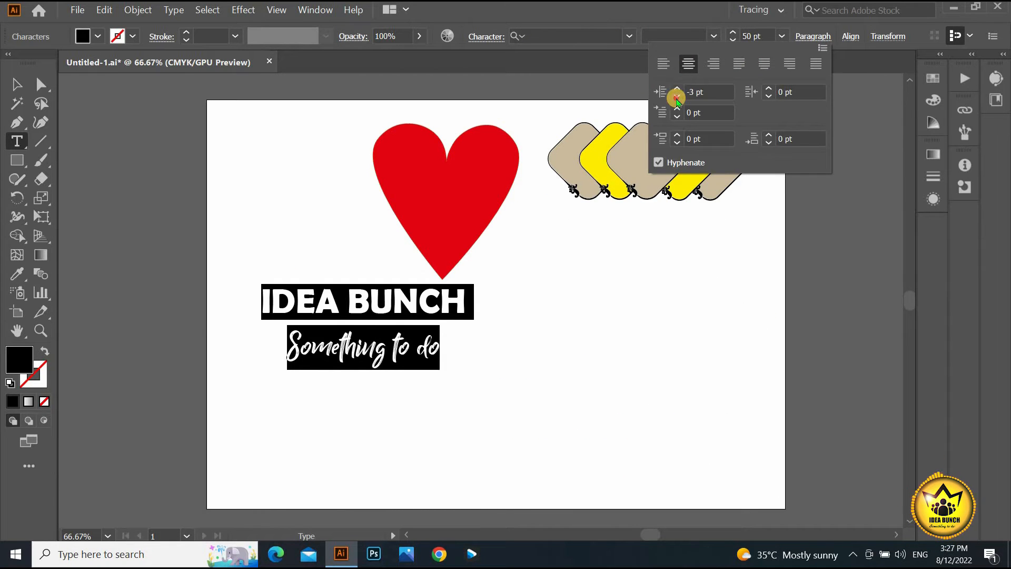
{"action": "left_click", "coordinate": [769, 136]}
{"action": "left_click", "coordinate": [769, 142]}
{"action": "left_click", "coordinate": [678, 135]}
{"action": "left_click", "coordinate": [677, 142]}
{"action": "left_click", "coordinate": [813, 36]}
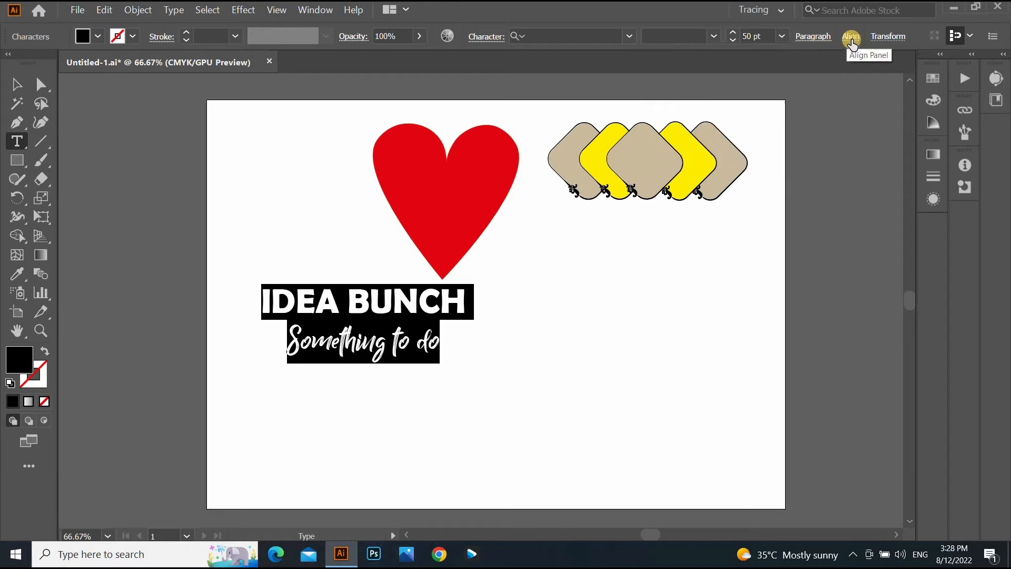
Center the text block and the heart horizontally on the artboard, and scale the text up to about 59 pt
{"action": "left_click", "coordinate": [17, 84]}
{"action": "left_click", "coordinate": [716, 36]}
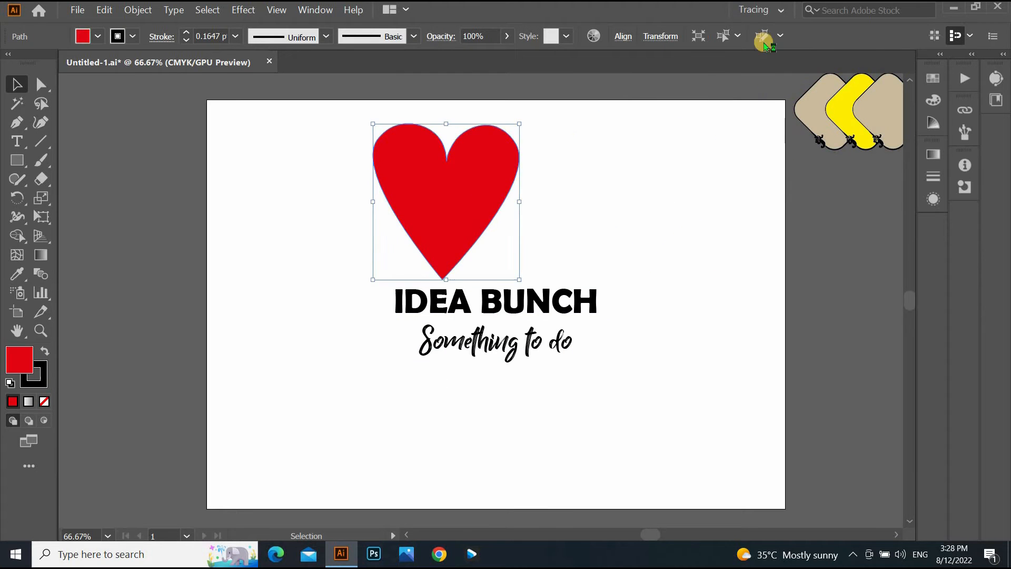
{"action": "left_click", "coordinate": [715, 36]}
{"action": "left_click", "coordinate": [616, 338]}
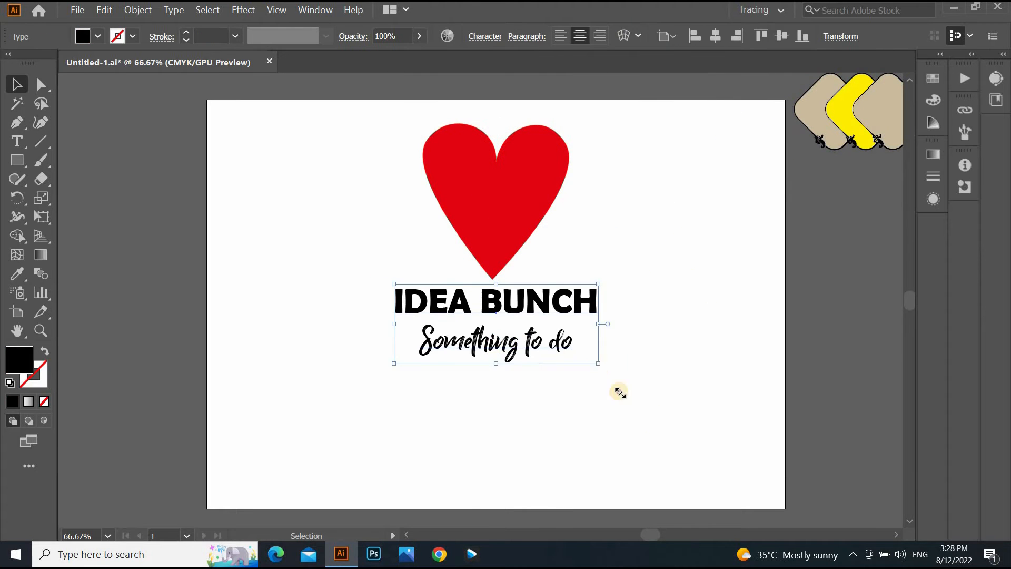
{"action": "left_click_drag", "start_coordinate": [599, 363], "coordinate": [751, 449]}
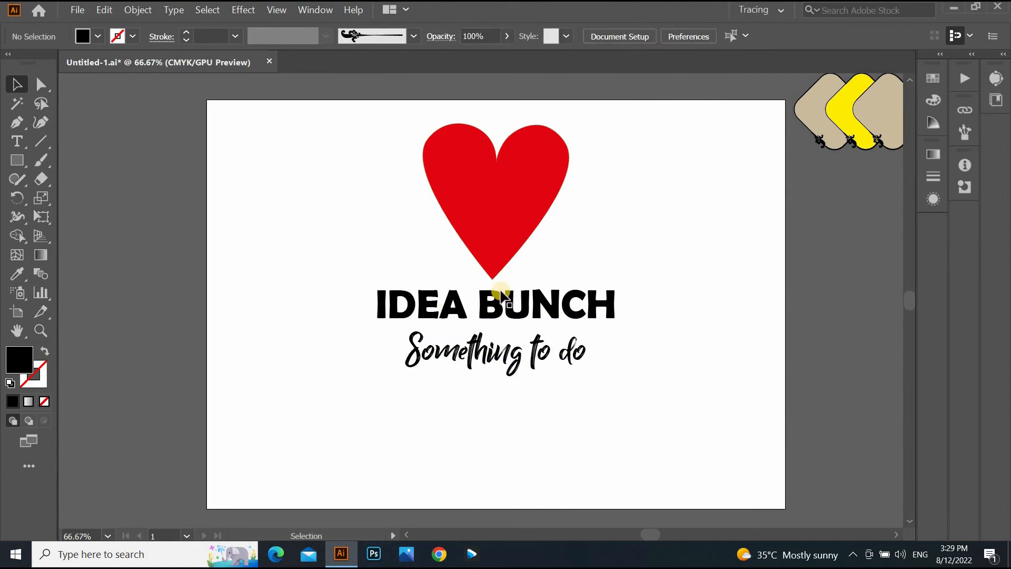
Color the words IDEA BUNCH yellow, and recolor the letter D and the word IDEA black
{"action": "triple_click", "coordinate": [500, 296]}
{"action": "left_click", "coordinate": [97, 36]}
{"action": "left_click", "coordinate": [66, 63]}
{"action": "left_click_drag", "start_coordinate": [415, 306], "coordinate": [389, 305]}
{"action": "left_click", "coordinate": [98, 36]}
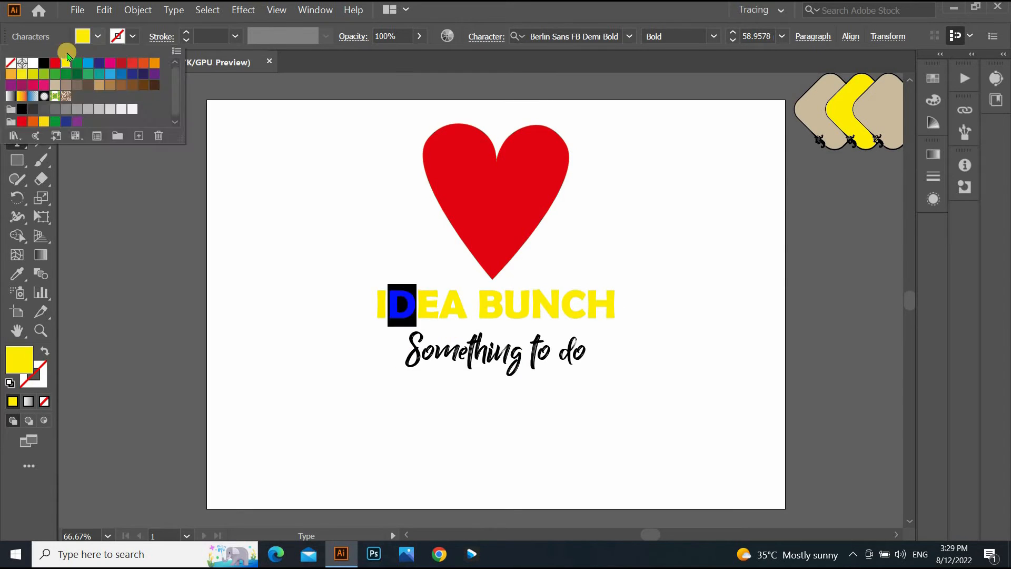
{"action": "left_click", "coordinate": [45, 63]}
{"action": "left_click_drag", "start_coordinate": [467, 306], "coordinate": [376, 305]}
{"action": "left_click", "coordinate": [98, 36]}
{"action": "left_click", "coordinate": [44, 63]}
Recolor the whole IDEA BUNCH line orange and move the text block down, away from the heart
{"action": "triple_click", "coordinate": [500, 305]}
{"action": "left_click", "coordinate": [98, 36]}
{"action": "left_click", "coordinate": [22, 97]}
{"action": "left_click", "coordinate": [205, 77]}
{"action": "left_click", "coordinate": [537, 343]}
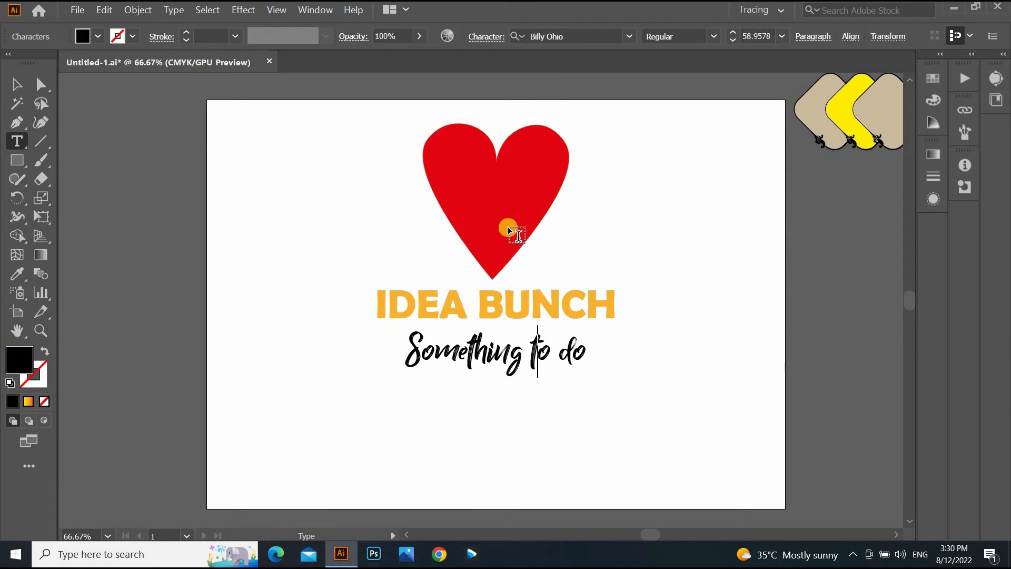
{"action": "left_click", "coordinate": [17, 84]}
{"action": "left_click_drag", "start_coordinate": [539, 307], "coordinate": [544, 331]}
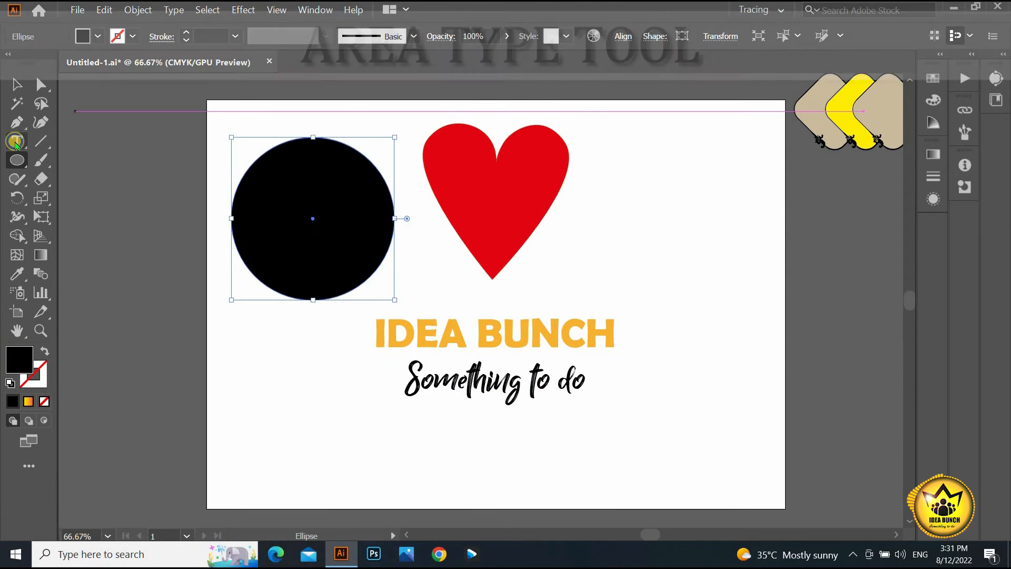
Fill the black circle with placeholder text using the Area Type tool and append "dsfbfbdsfsdfsdfsdfxzvxc" to it
{"action": "left_click_drag", "start_coordinate": [17, 141], "coordinate": [65, 158]}
{"action": "left_click", "coordinate": [259, 160]}
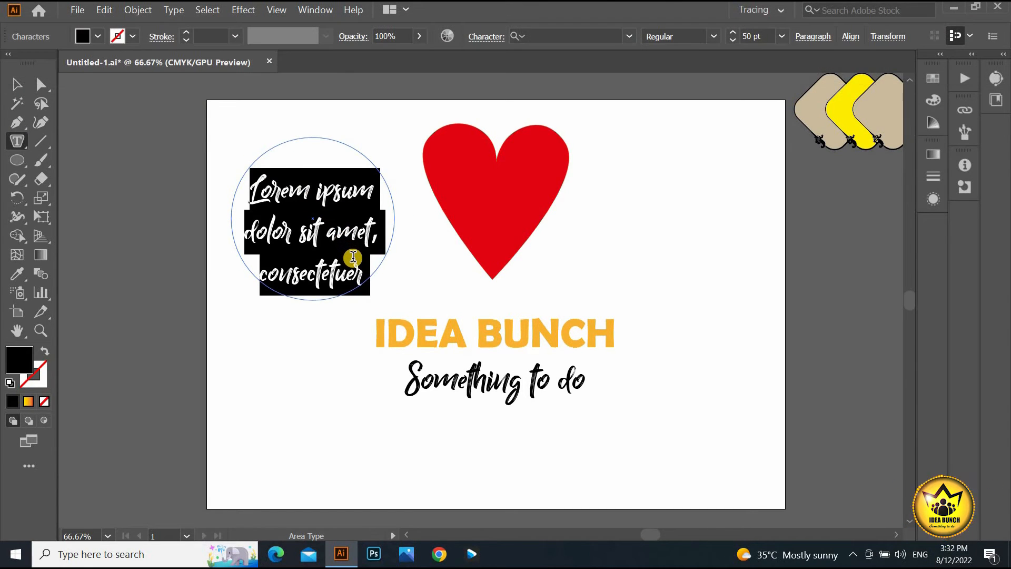
{"action": "left_click", "coordinate": [363, 274]}
Reduce the size of all text inside the circle to 36 pt
{"action": "triple_click", "coordinate": [330, 184]}
{"action": "left_click", "coordinate": [733, 40]}
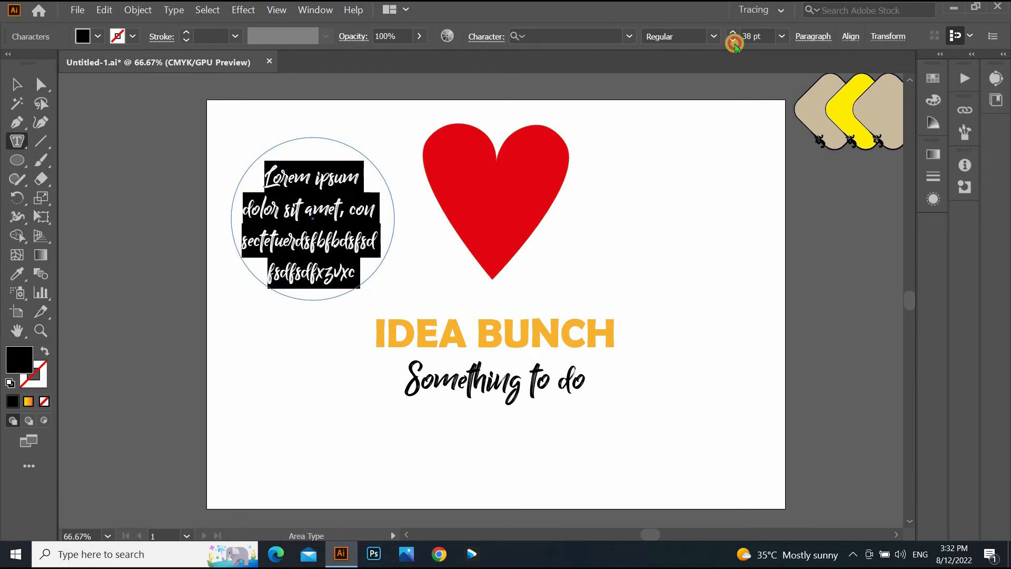
{"action": "left_click", "coordinate": [732, 40]}
Change the fill color of the circular area text to white
{"action": "left_click", "coordinate": [16, 84]}
{"action": "left_click", "coordinate": [254, 282]}
{"action": "right_click", "coordinate": [278, 235]}
{"action": "left_click", "coordinate": [98, 36]}
{"action": "left_click", "coordinate": [33, 73]}
{"action": "right_click", "coordinate": [303, 261]}
{"action": "left_click", "coordinate": [301, 171]}
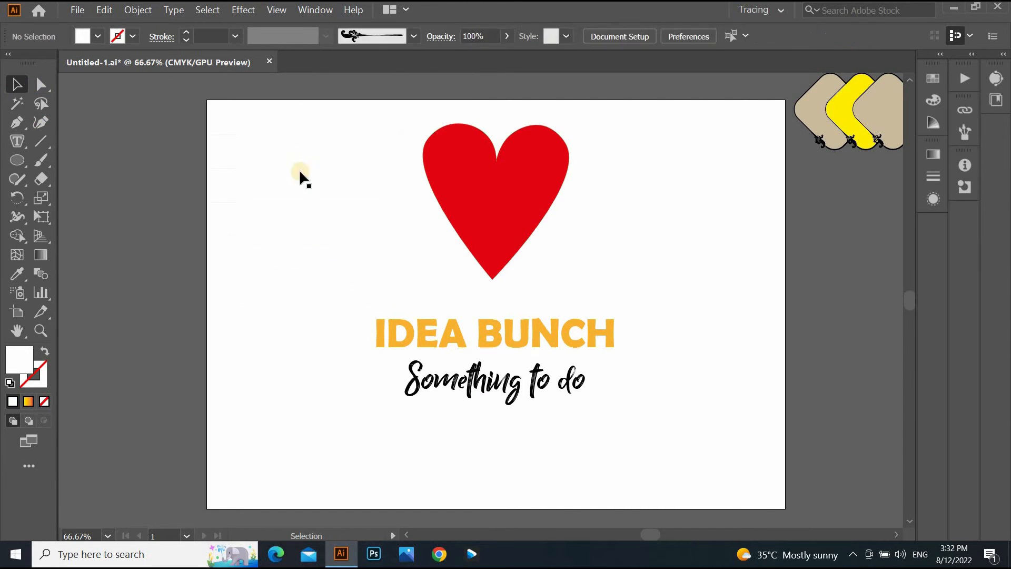
Fill the circle shape with black, size it around the white text and send it behind the text
{"action": "left_click", "coordinate": [323, 174]}
{"action": "left_click", "coordinate": [98, 36]}
{"action": "left_click", "coordinate": [45, 73]}
{"action": "left_click_drag", "start_coordinate": [369, 253], "coordinate": [391, 295]}
{"action": "right_click", "coordinate": [311, 198]}
{"action": "mouse_move", "coordinate": [342, 388]}
{"action": "left_click", "coordinate": [477, 415]}
{"action": "key", "text": "v"}
{"action": "left_click", "coordinate": [323, 382]}
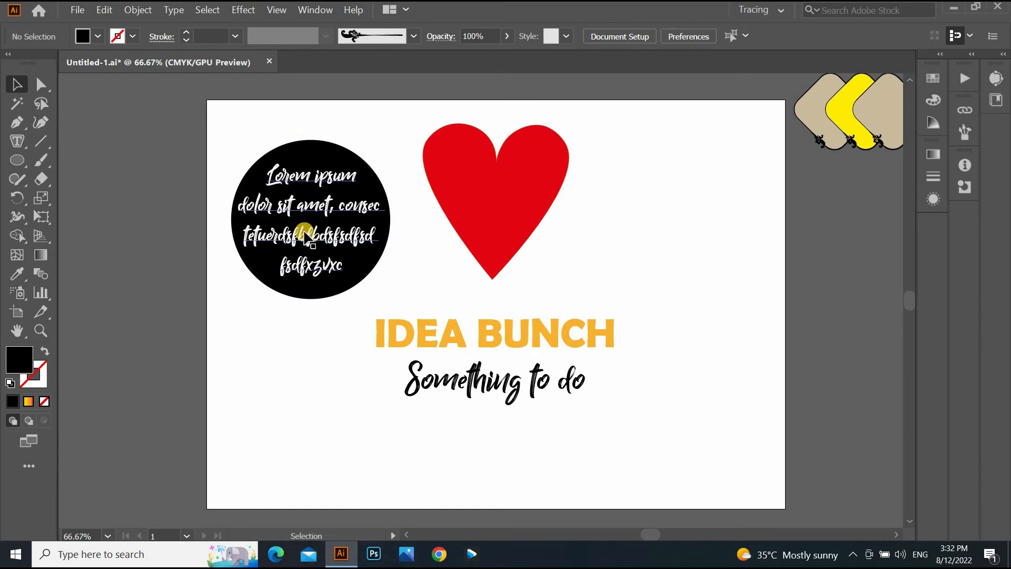
Draw a black circle beside the heart and run "You can type any text" around its outline with the Type on a Path tool
{"action": "left_click", "coordinate": [20, 158]}
{"action": "left_click_drag", "start_coordinate": [606, 141], "coordinate": [674, 209]}
{"action": "mouse_move", "coordinate": [17, 140]}
{"action": "left_mouse_down"}
{"action": "mouse_move", "coordinate": [108, 156]}
{"action": "mouse_move", "coordinate": [105, 180]}
{"action": "left_mouse_up"}
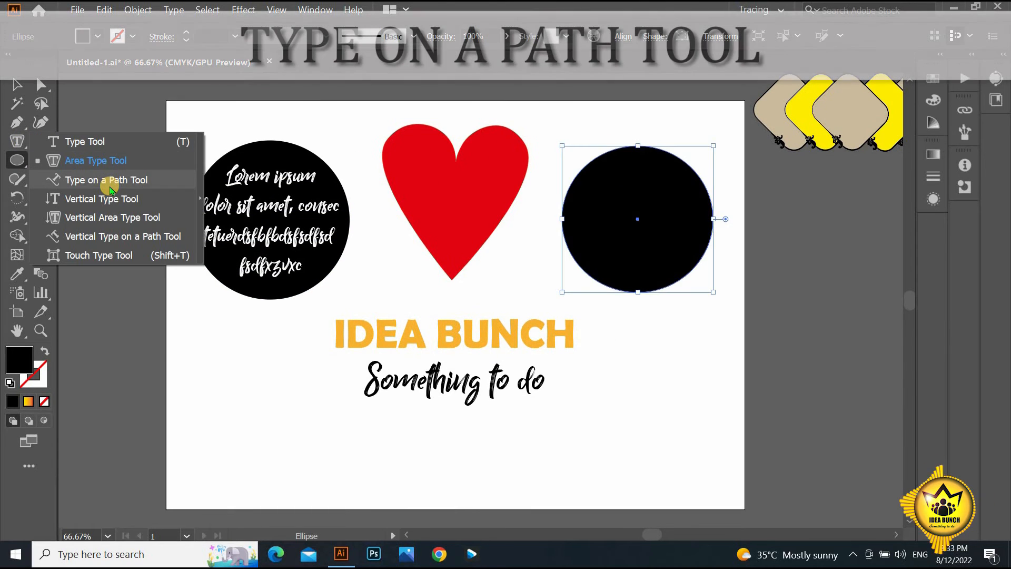
{"action": "left_click", "coordinate": [578, 173]}
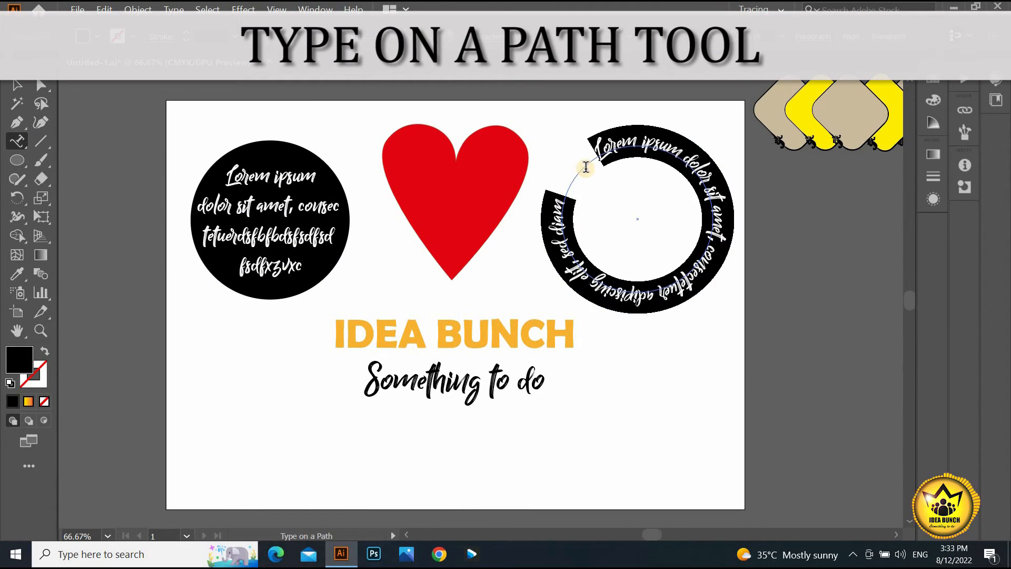
{"action": "type", "text": "You can type any text"}
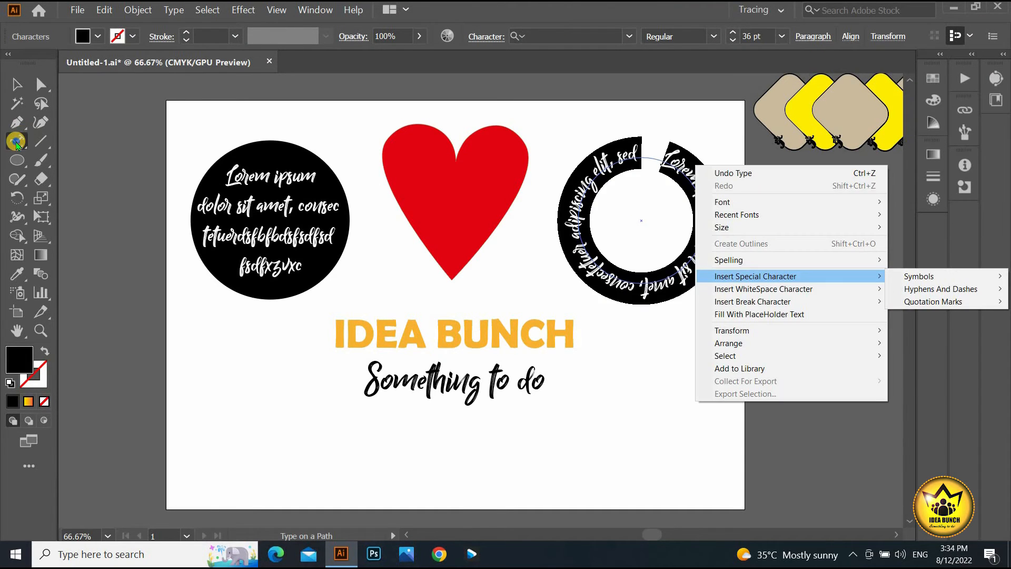
Place a vertical text object beyond the end of the two text lines with the Vertical Type tool
{"action": "left_click", "coordinate": [16, 141]}
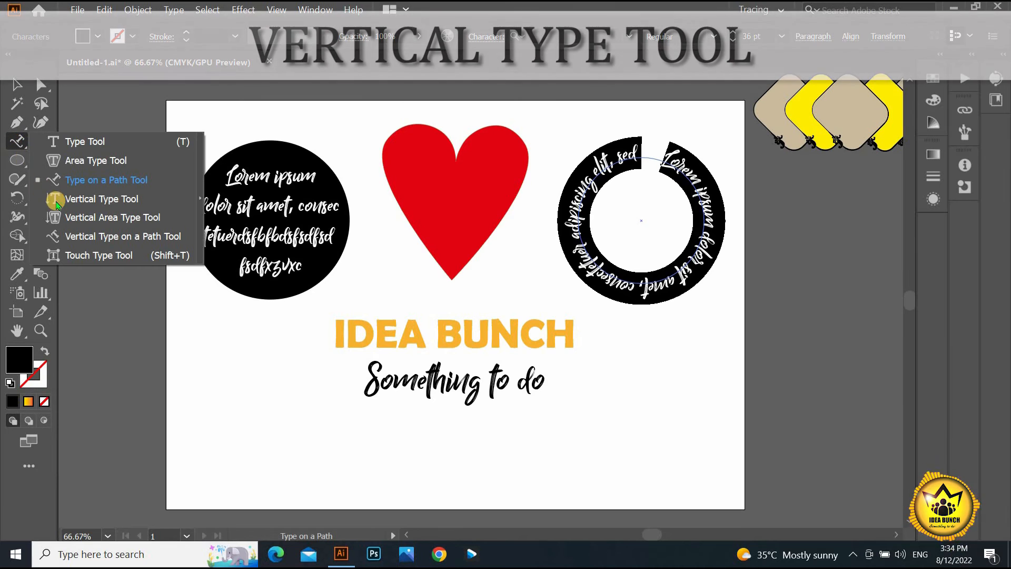
{"action": "left_click", "coordinate": [84, 205]}
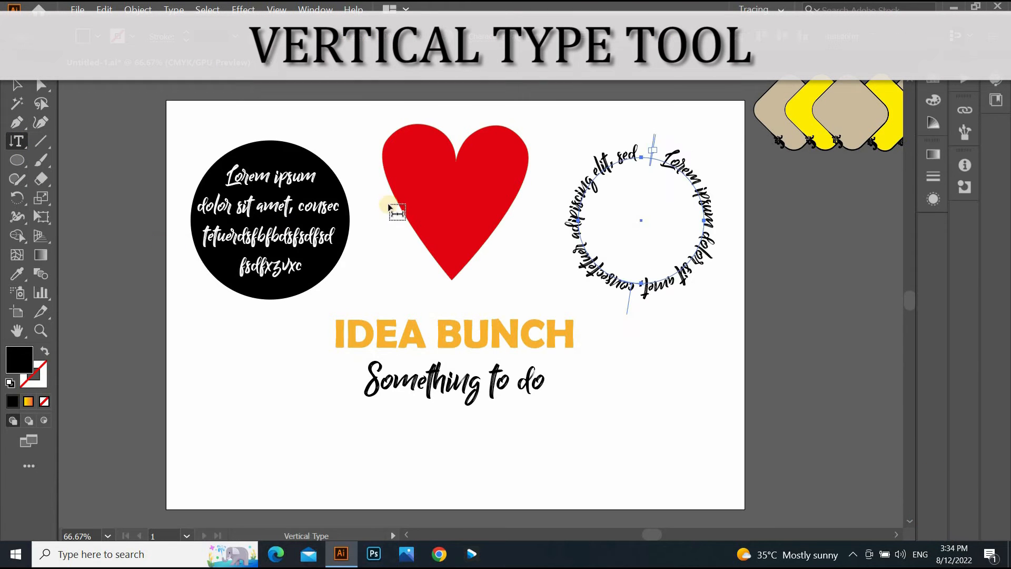
{"action": "left_click", "coordinate": [630, 373]}
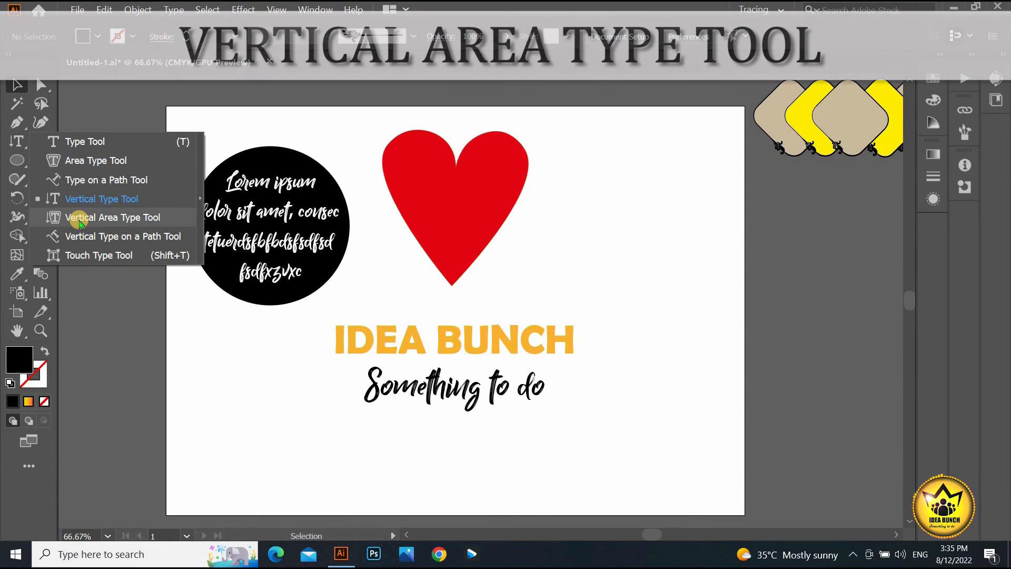
Fill the heart with the text "Vertical area" using the Vertical Area Type tool, and undo the last change
{"action": "left_click", "coordinate": [80, 222]}
{"action": "left_click", "coordinate": [431, 141]}
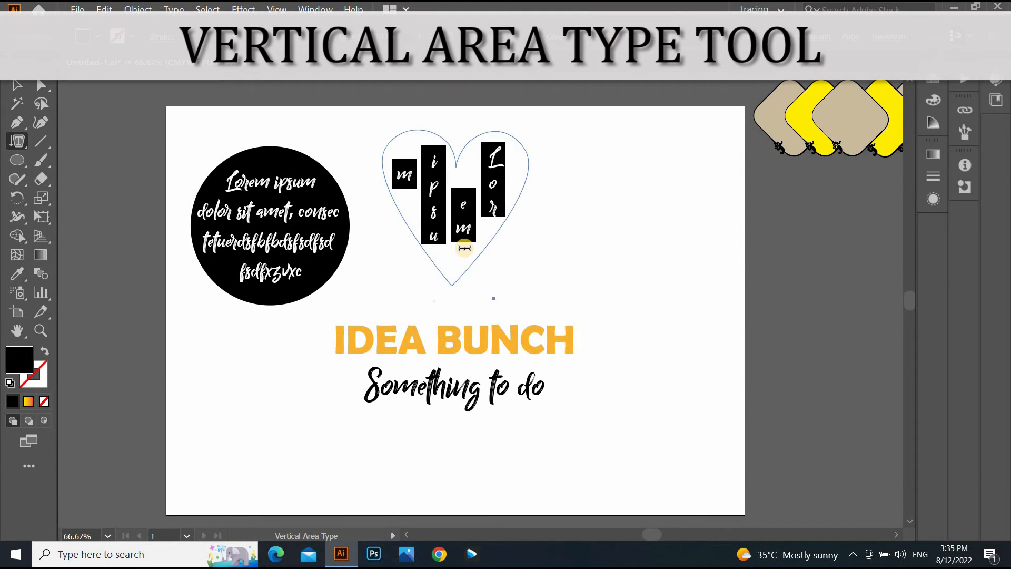
{"action": "type", "text": "Vertical area"}
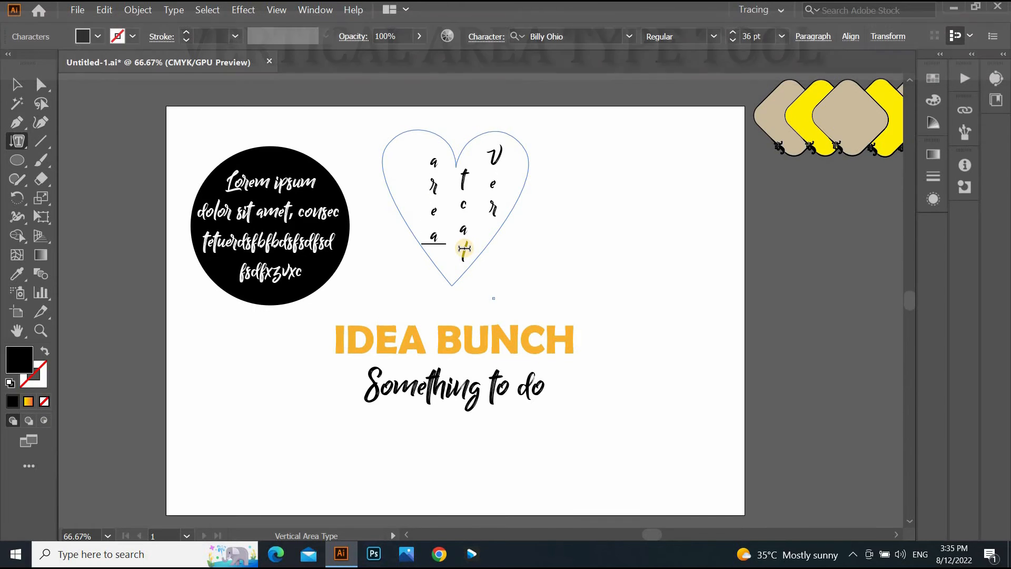
{"action": "key", "text": "ctrl+z"}
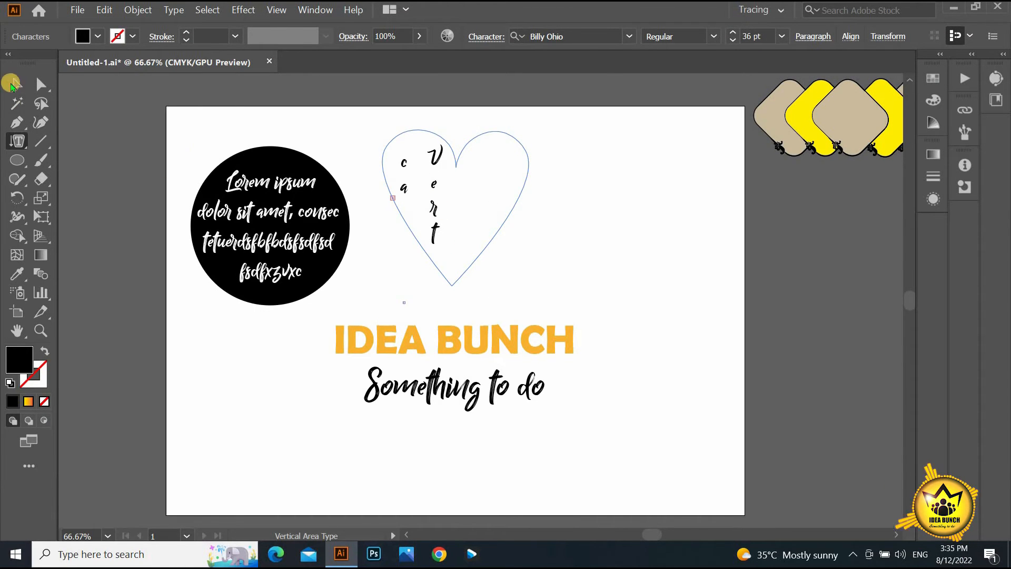
Select all the vertical text inside the heart and reduce its font size to 29 pt
{"action": "left_click", "coordinate": [11, 84]}
{"action": "left_click", "coordinate": [646, 176]}
{"action": "left_click", "coordinate": [429, 175]}
{"action": "double_click", "coordinate": [429, 175]}
{"action": "key", "text": "ctrl+a"}
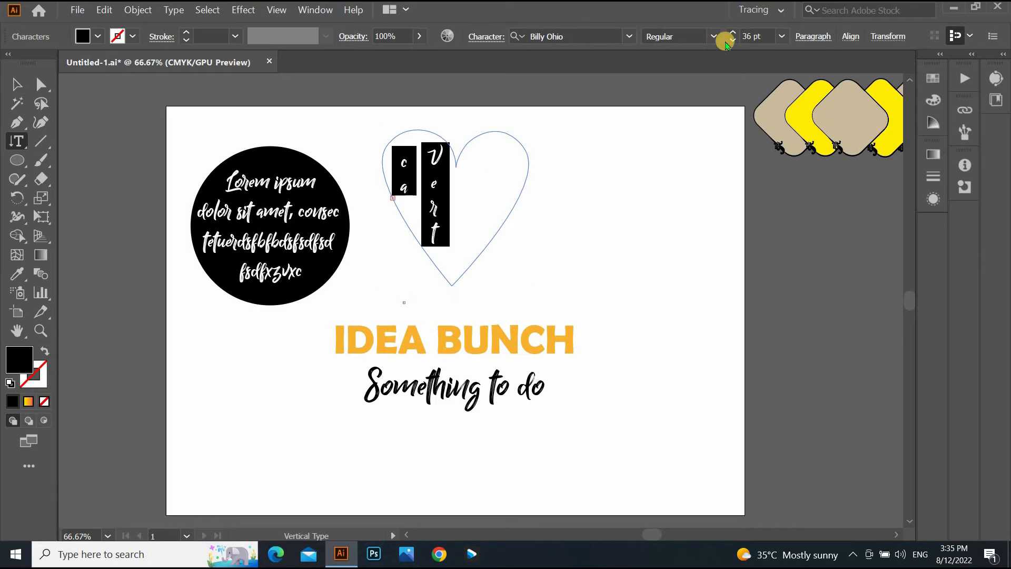
{"action": "left_click", "coordinate": [730, 39]}
{"action": "left_click", "coordinate": [730, 40]}
{"action": "left_click", "coordinate": [729, 40]}
{"action": "left_click", "coordinate": [730, 39]}
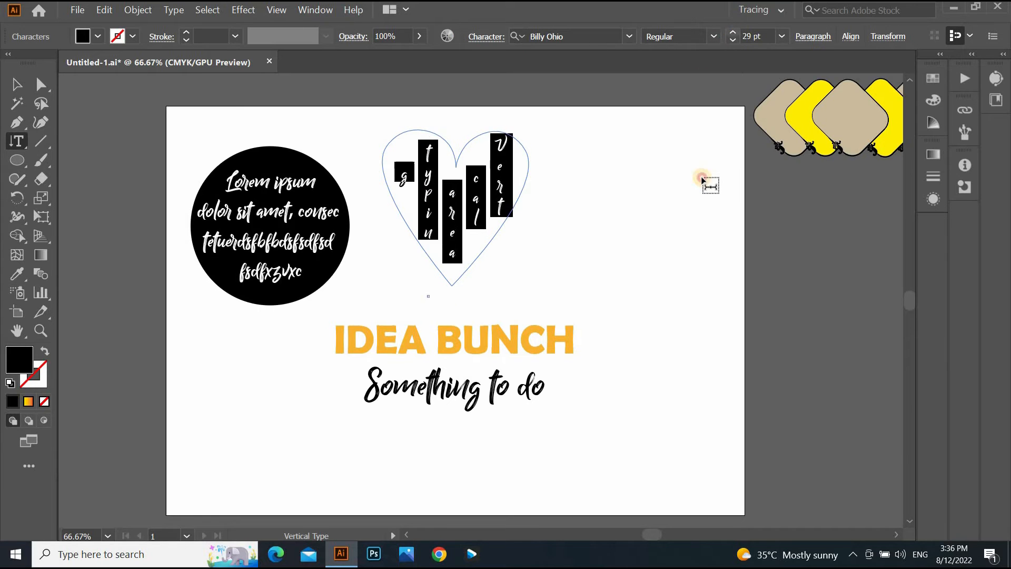
{"action": "left_click", "coordinate": [554, 257]}
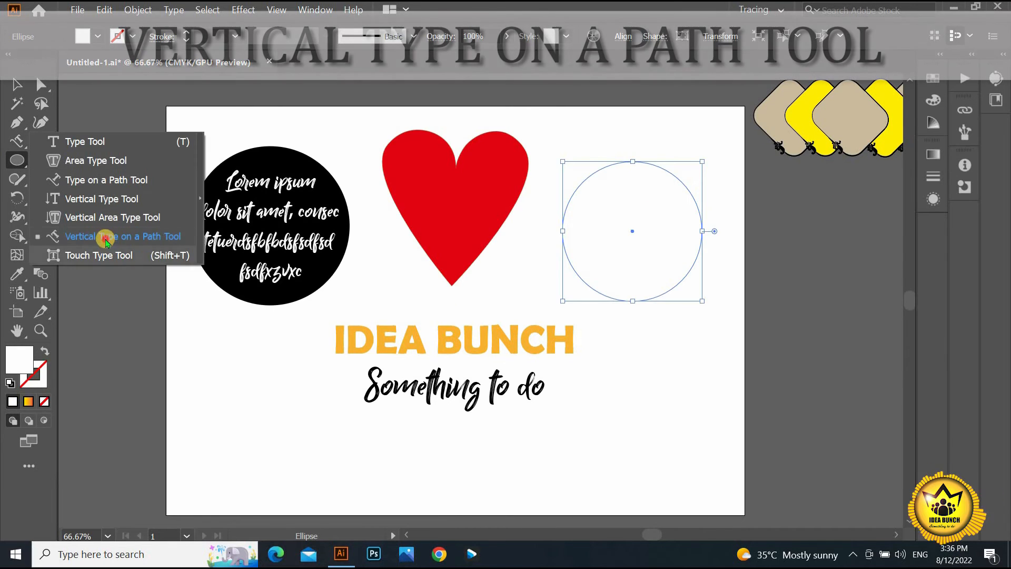
Enter text beginning with "Type" around the outline of the circle beside the heart with the Vertical Type on a Path tool
{"action": "left_click", "coordinate": [124, 232]}
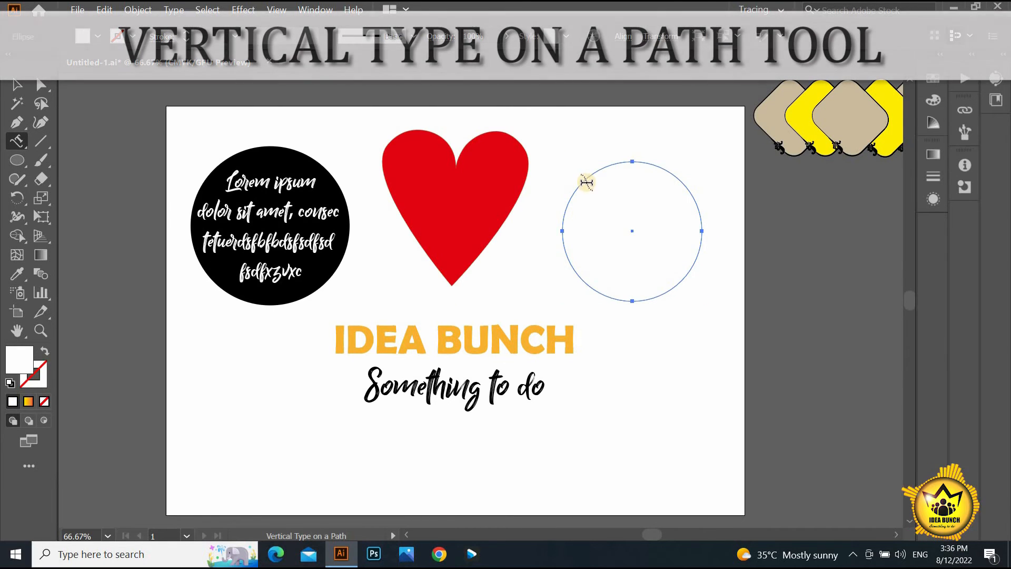
{"action": "left_click", "coordinate": [586, 179]}
{"action": "type", "text": "Type som"}
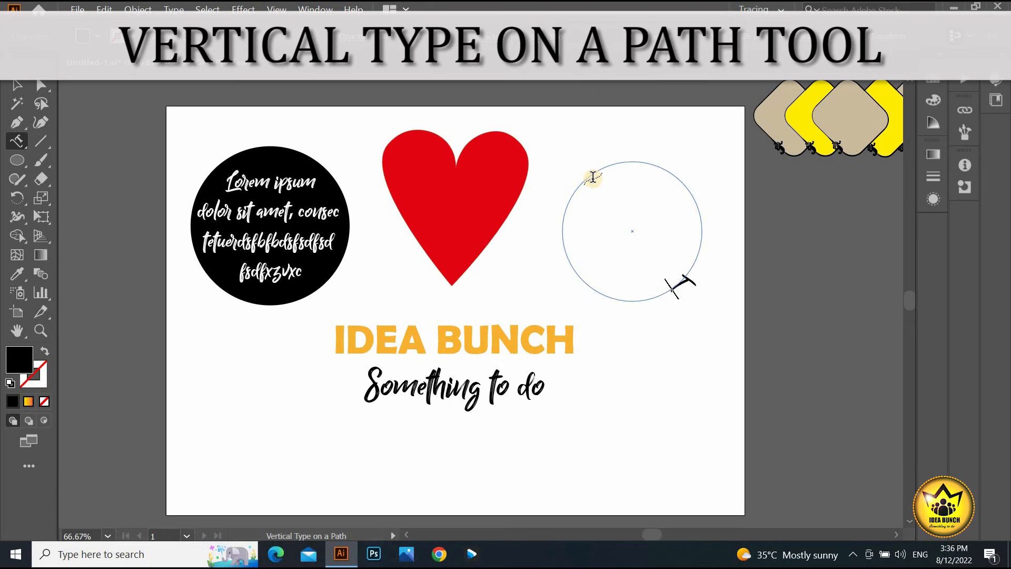
{"action": "type", "text": "e"}
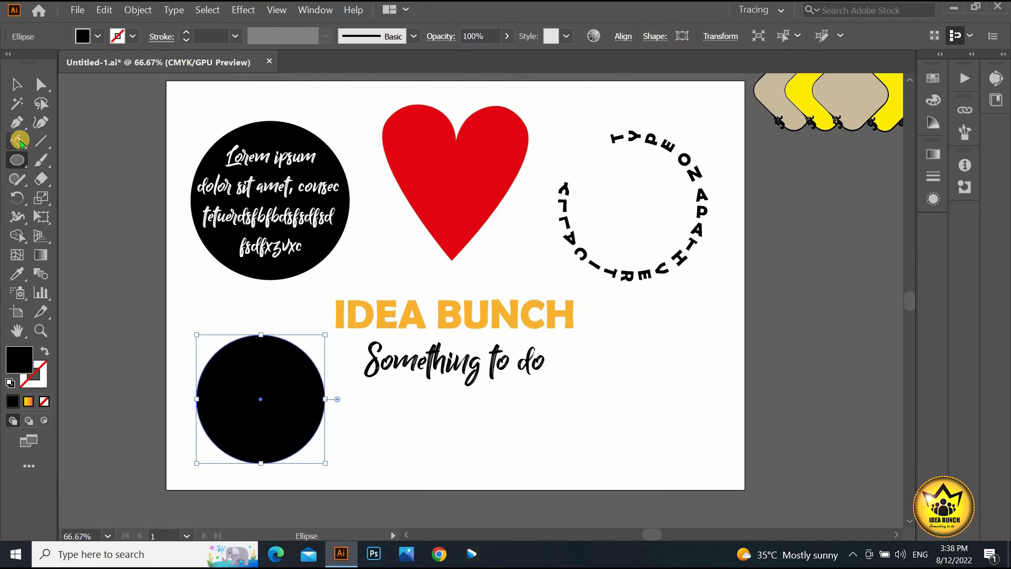
Rotate the B of "IDEA BUNCH" clockwise by about 39° and enlarge the N with the Touch Type tool
{"action": "left_click", "coordinate": [17, 141]}
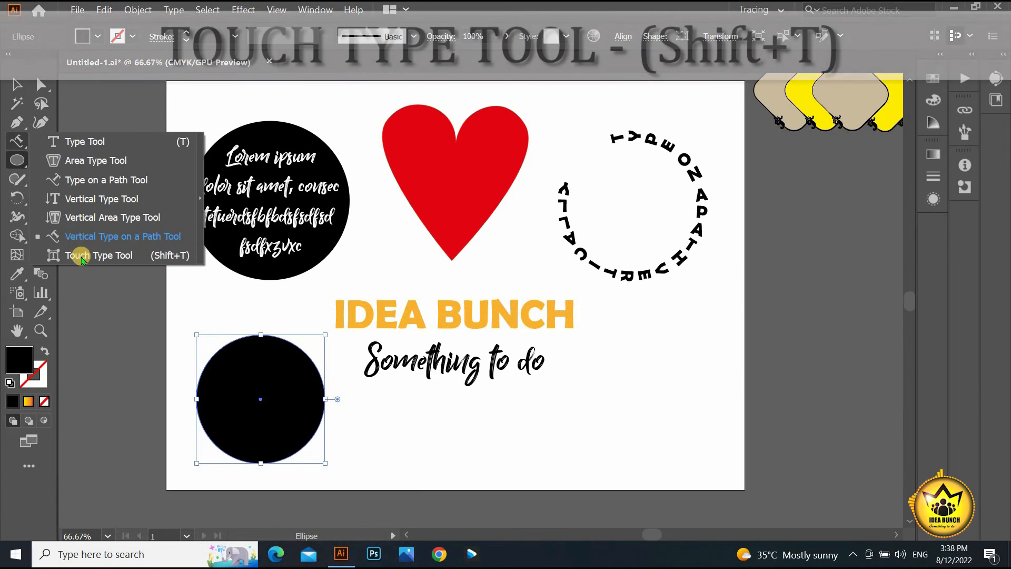
{"action": "left_click", "coordinate": [81, 256]}
{"action": "left_click", "coordinate": [450, 316]}
{"action": "left_click_drag", "start_coordinate": [452, 289], "coordinate": [445, 296]}
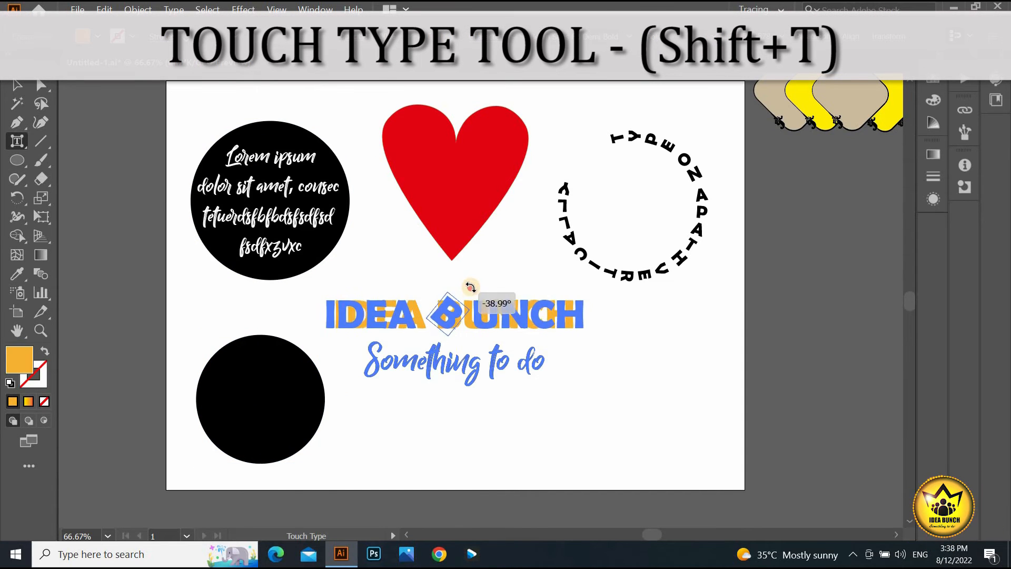
{"action": "left_click", "coordinate": [482, 316]}
{"action": "left_click_drag", "start_coordinate": [528, 298], "coordinate": [550, 278]}
Turn the B of "IDEA BUNCH" back upright and enlarge the letters H, I, B and E individually
{"action": "left_click", "coordinate": [445, 316]}
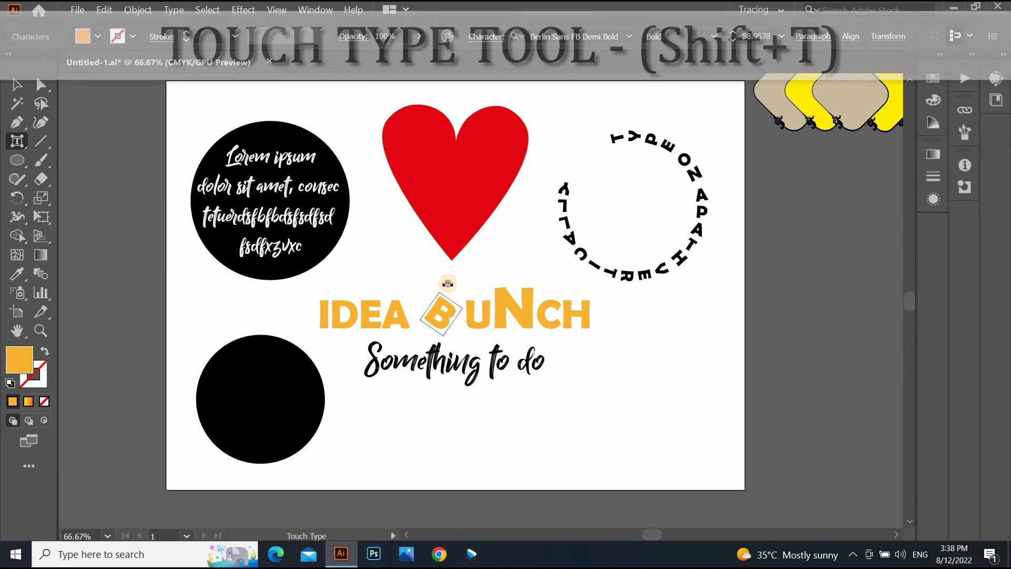
{"action": "left_click_drag", "start_coordinate": [450, 289], "coordinate": [441, 275]}
{"action": "left_click_drag", "start_coordinate": [565, 282], "coordinate": [590, 266]}
{"action": "left_click", "coordinate": [332, 315]}
{"action": "left_click_drag", "start_coordinate": [339, 298], "coordinate": [346, 279]}
{"action": "left_click", "coordinate": [448, 315]}
{"action": "left_click_drag", "start_coordinate": [455, 301], "coordinate": [461, 290]}
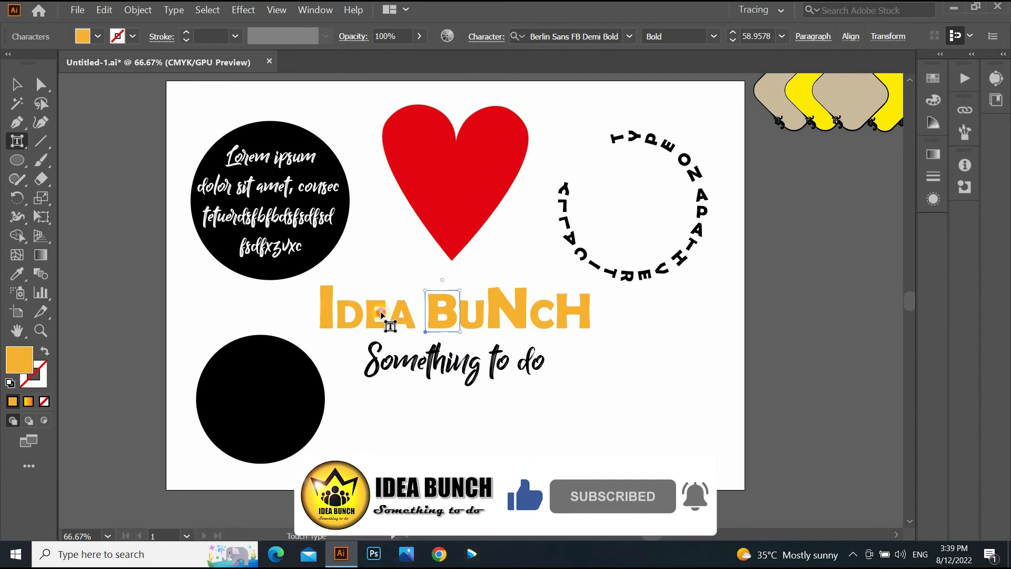
{"action": "left_click", "coordinate": [384, 319]}
{"action": "left_click_drag", "start_coordinate": [390, 298], "coordinate": [398, 282]}
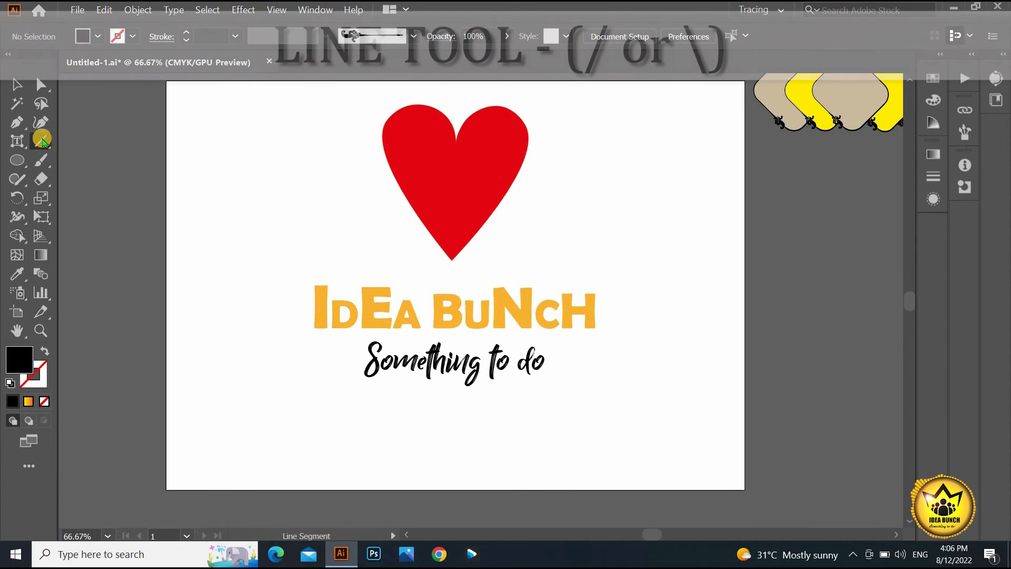
Draw straight lines around the two text lines with the Line Segment tool and open the brush choices for the separate vertical line
{"action": "key", "text": "backslash"}
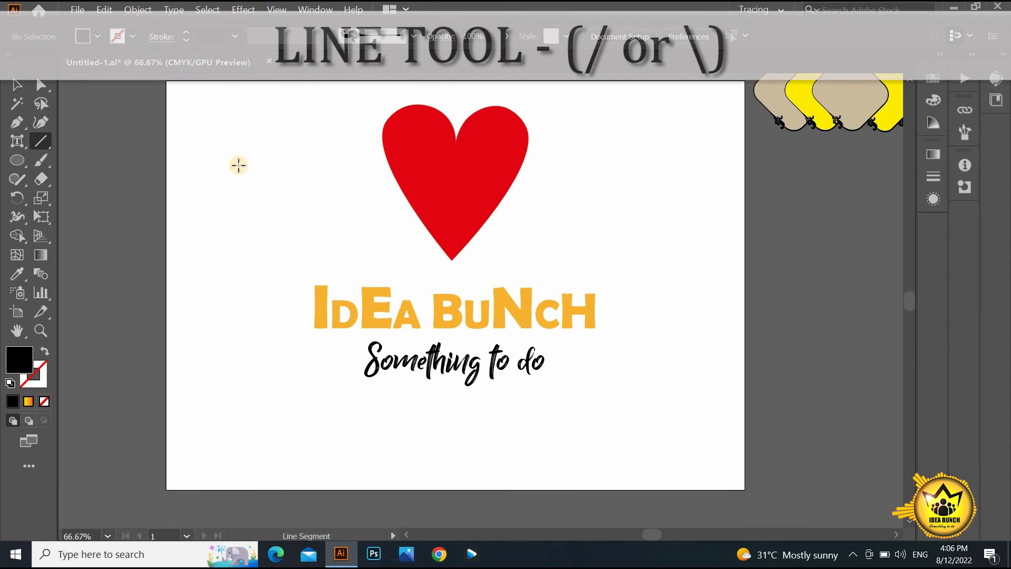
{"action": "mouse_move", "coordinate": [287, 379]}
{"action": "left_mouse_down"}
{"action": "mouse_move", "coordinate": [208, 411]}
{"action": "mouse_move", "coordinate": [284, 371]}
{"action": "left_mouse_up"}
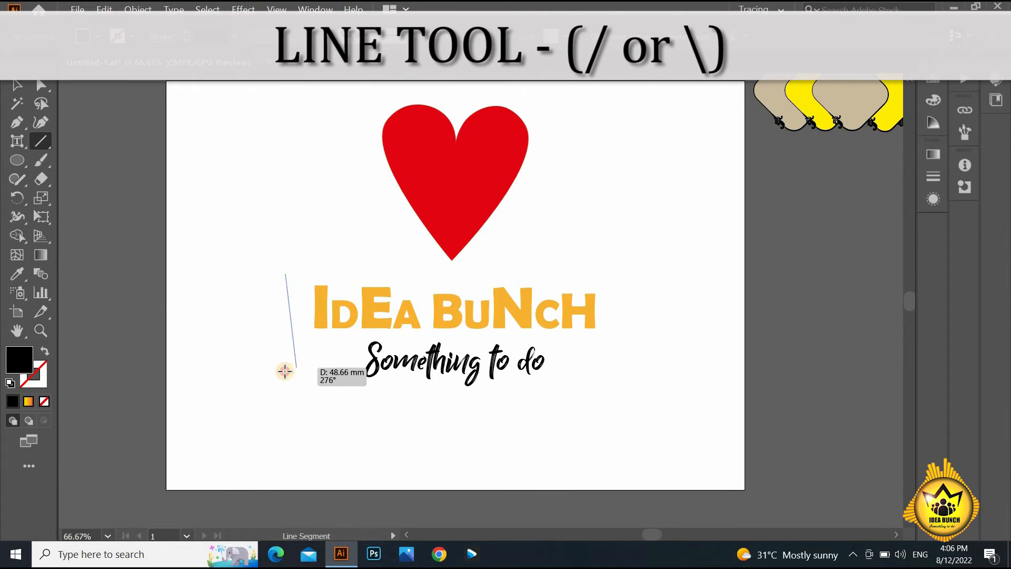
{"action": "left_click_drag", "start_coordinate": [395, 261], "coordinate": [290, 389]}
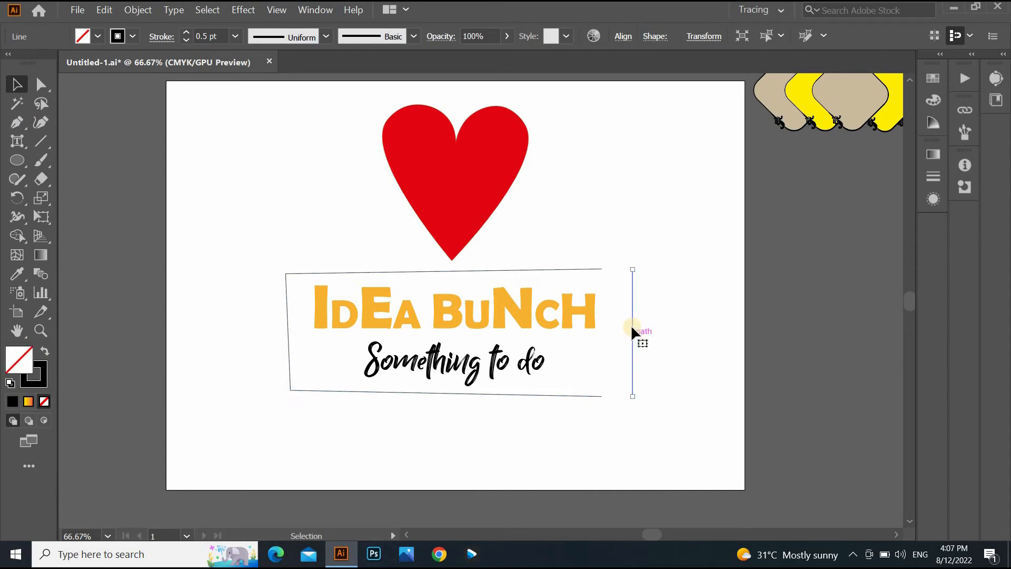
{"action": "left_click", "coordinate": [414, 36]}
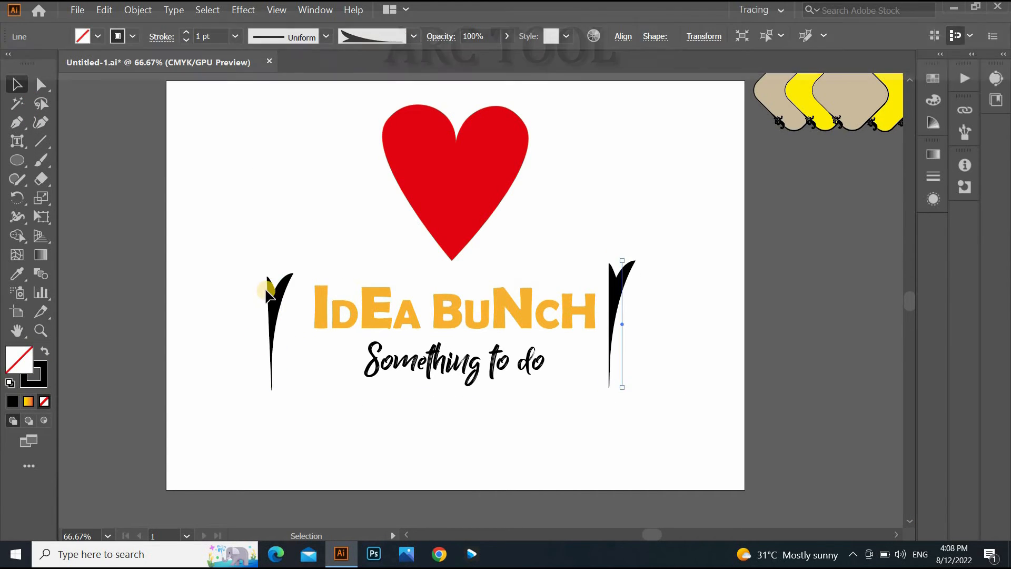
Draw several arcs near the heart with the Arc tool, including one after setting the arc slope to 74
{"action": "mouse_move", "coordinate": [202, 242]}
{"action": "left_mouse_down"}
{"action": "mouse_move", "coordinate": [275, 198]}
{"action": "mouse_move", "coordinate": [344, 236]}
{"action": "left_mouse_up"}
{"action": "left_click_drag", "start_coordinate": [334, 164], "coordinate": [343, 236]}
{"action": "mouse_move", "coordinate": [351, 105]}
{"action": "left_mouse_down"}
{"action": "mouse_move", "coordinate": [334, 166]}
{"action": "mouse_move", "coordinate": [351, 105]}
{"action": "left_mouse_up"}
{"action": "left_click_drag", "start_coordinate": [247, 110], "coordinate": [303, 142]}
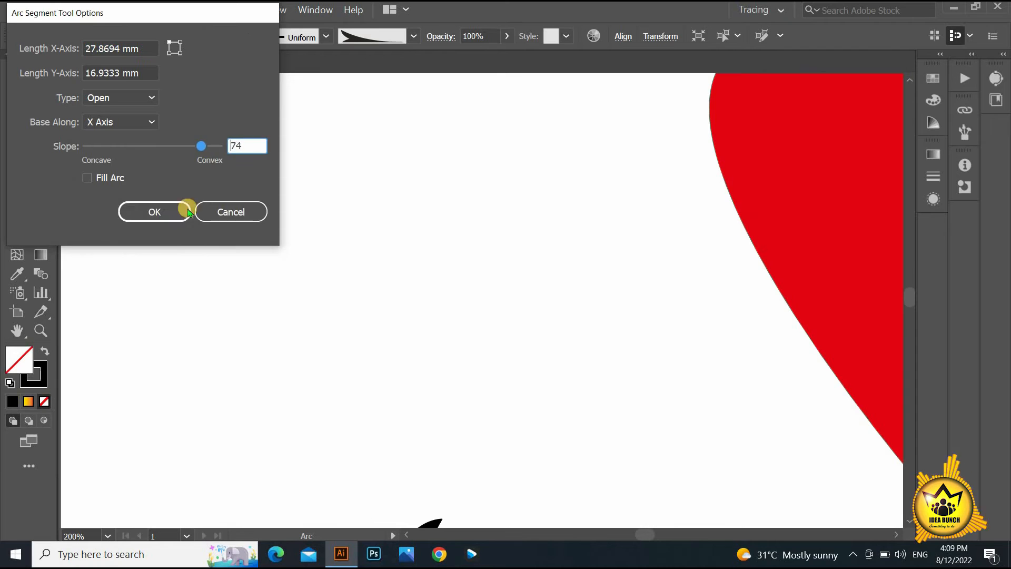
{"action": "left_click", "coordinate": [188, 209]}
{"action": "left_click_drag", "start_coordinate": [192, 180], "coordinate": [308, 298]}
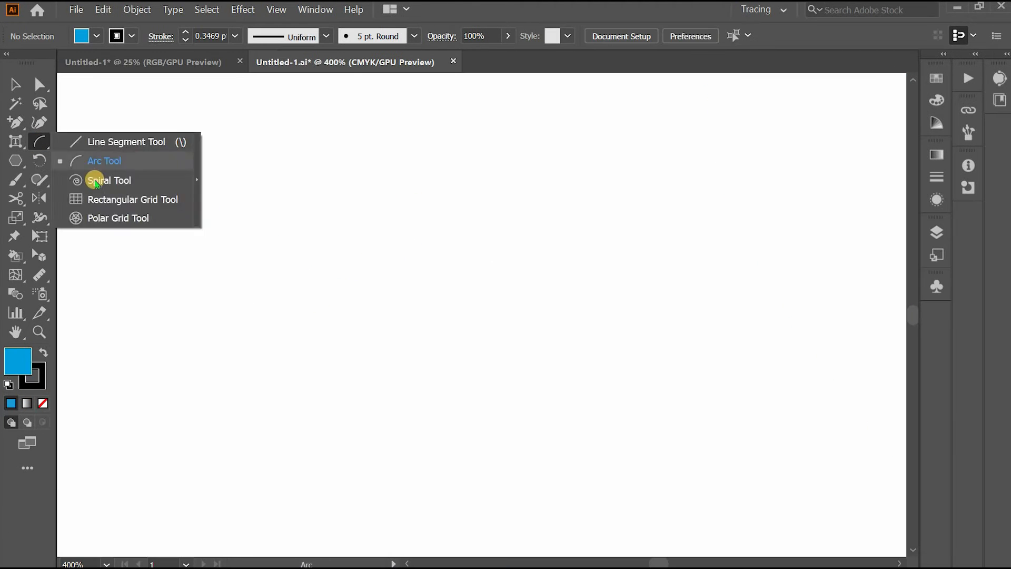
Draw a spiral with the Spiral tool, and create further spirals after applying a decay of 150% and 28 segments
{"action": "left_click", "coordinate": [83, 178]}
{"action": "left_click_drag", "start_coordinate": [387, 308], "coordinate": [437, 335]}
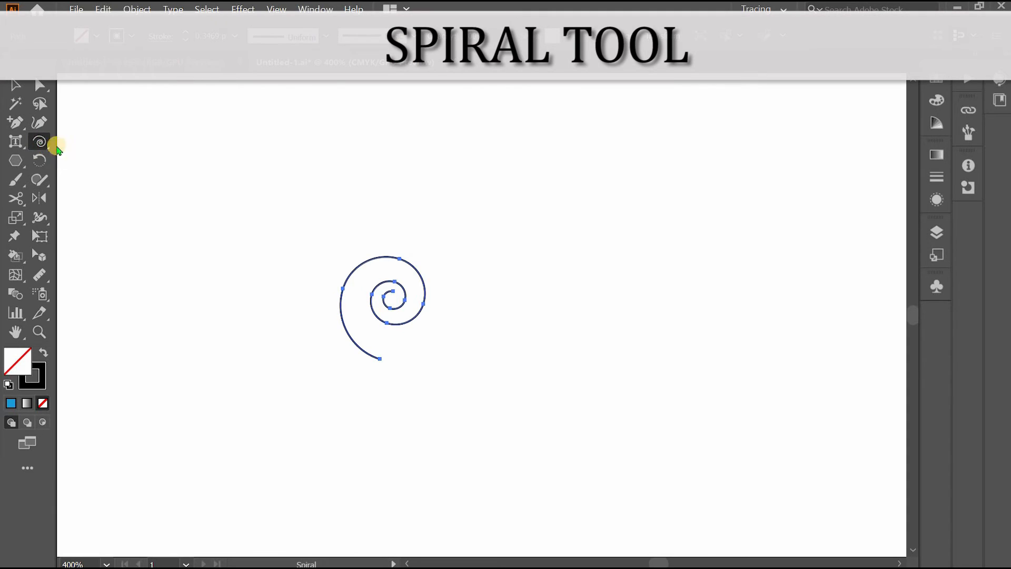
{"action": "left_click", "coordinate": [217, 206]}
{"action": "left_click_drag", "start_coordinate": [282, 52], "coordinate": [285, 56]}
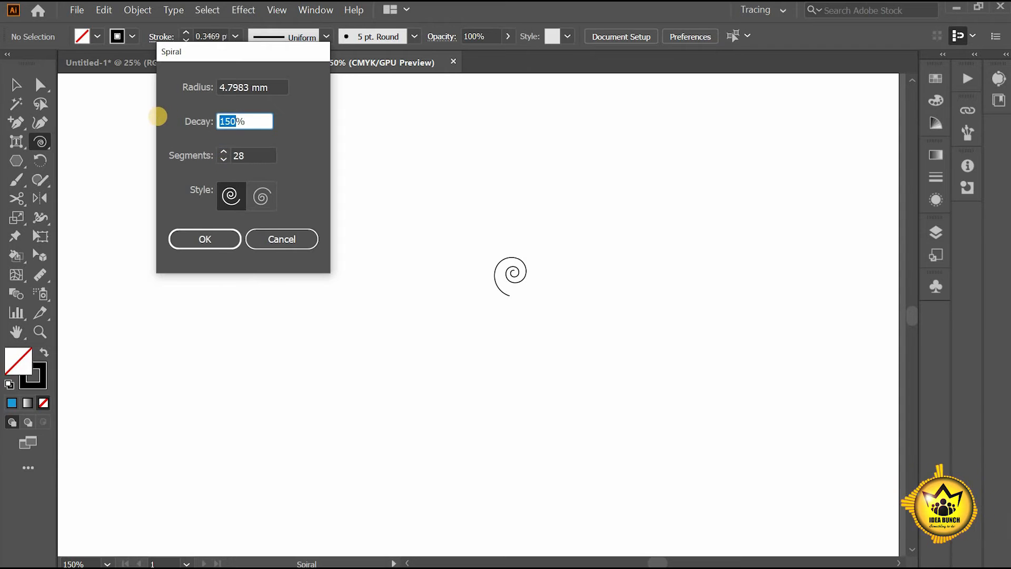
{"action": "left_click", "coordinate": [210, 241]}
{"action": "left_click_drag", "start_coordinate": [311, 332], "coordinate": [378, 292]}
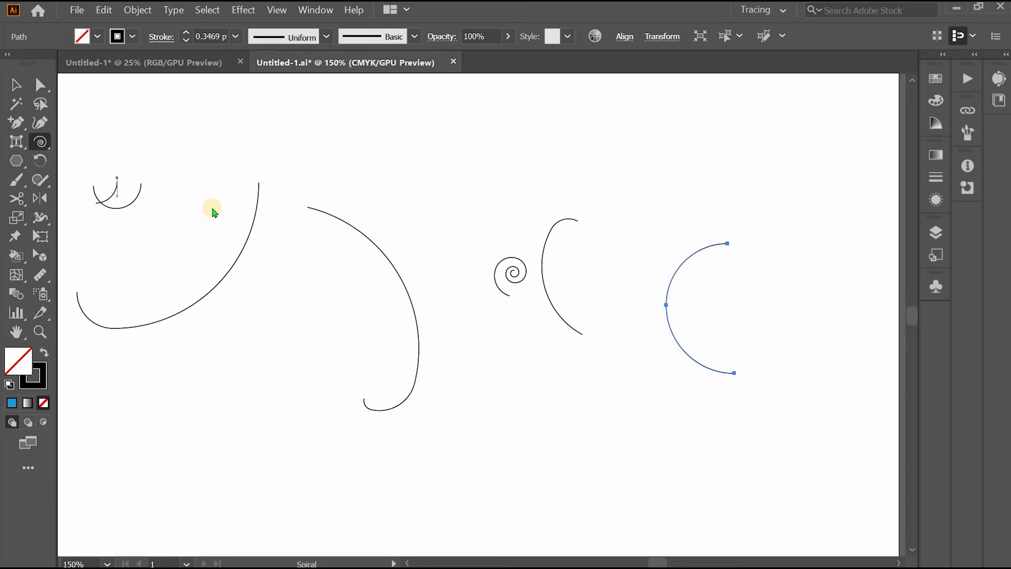
{"action": "left_click", "coordinate": [210, 208]}
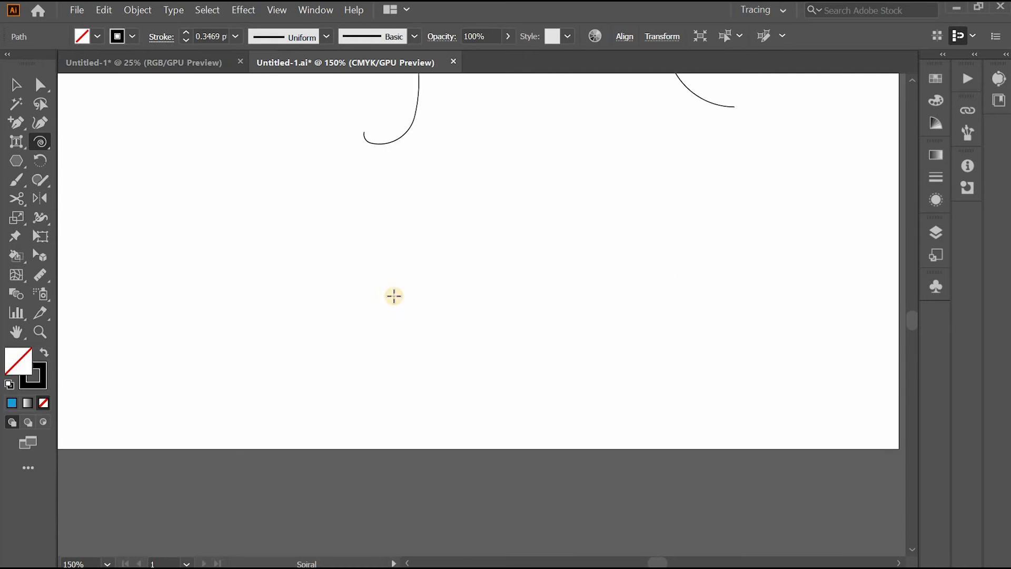
{"action": "left_click_drag", "start_coordinate": [428, 299], "coordinate": [228, 277]}
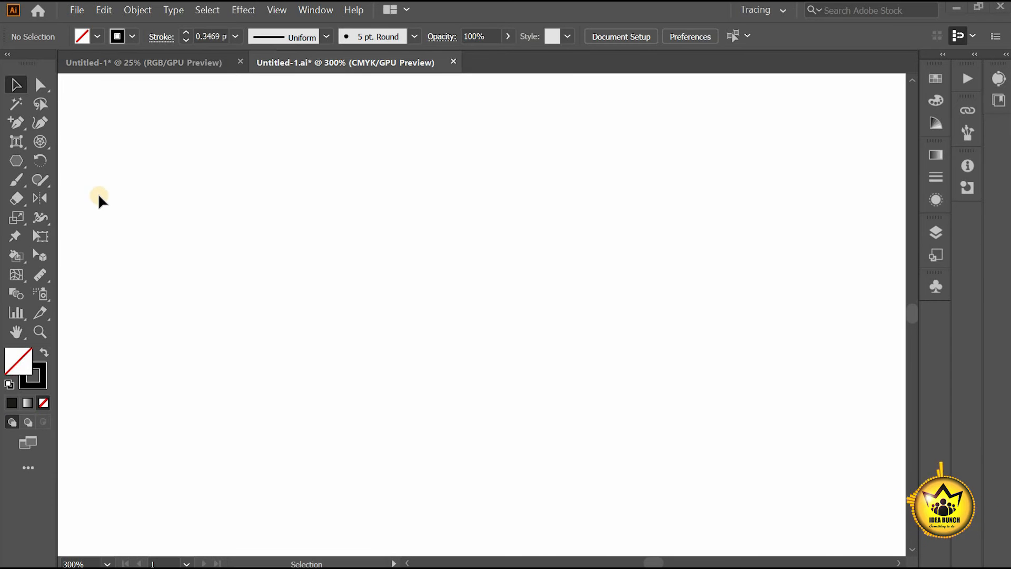
Configure the Rectangular Grid tool with width 20.2778 mm, height 10.2778 mm, 8 horizontal dividers and 4 vertical dividers
{"action": "left_click", "coordinate": [40, 141]}
{"action": "left_click", "coordinate": [105, 200]}
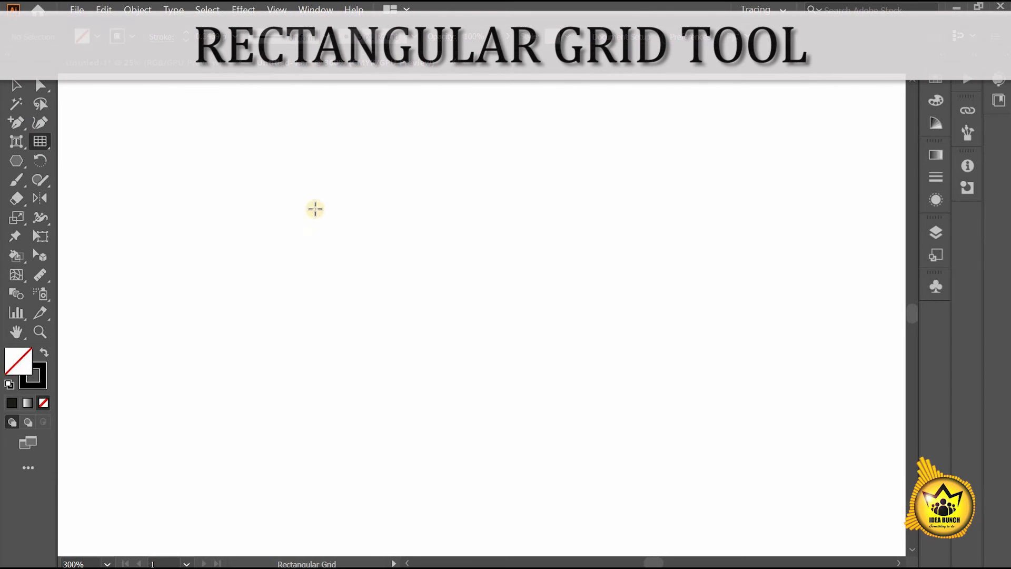
{"action": "double_click", "coordinate": [40, 141]}
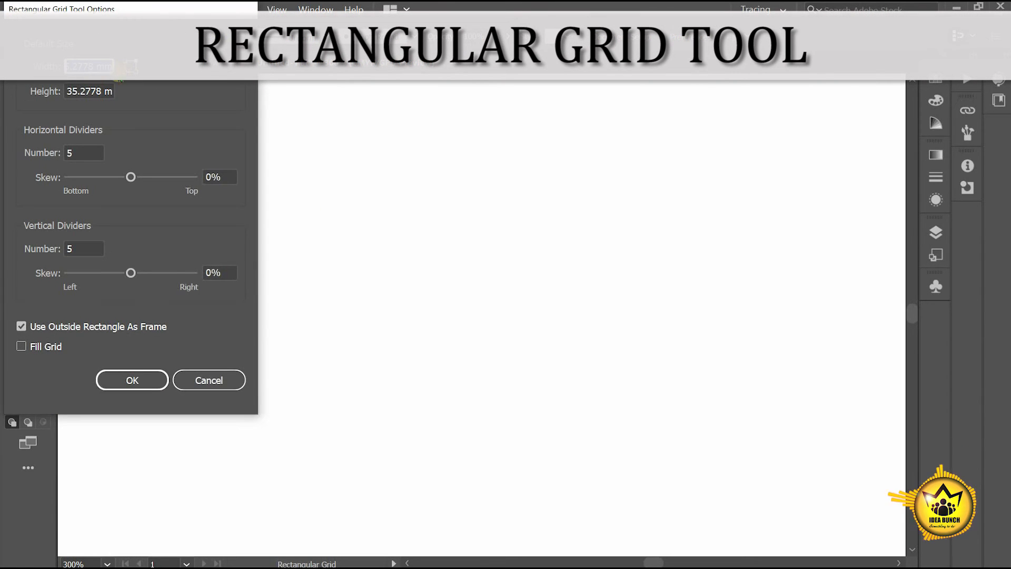
{"action": "left_click", "coordinate": [68, 92]}
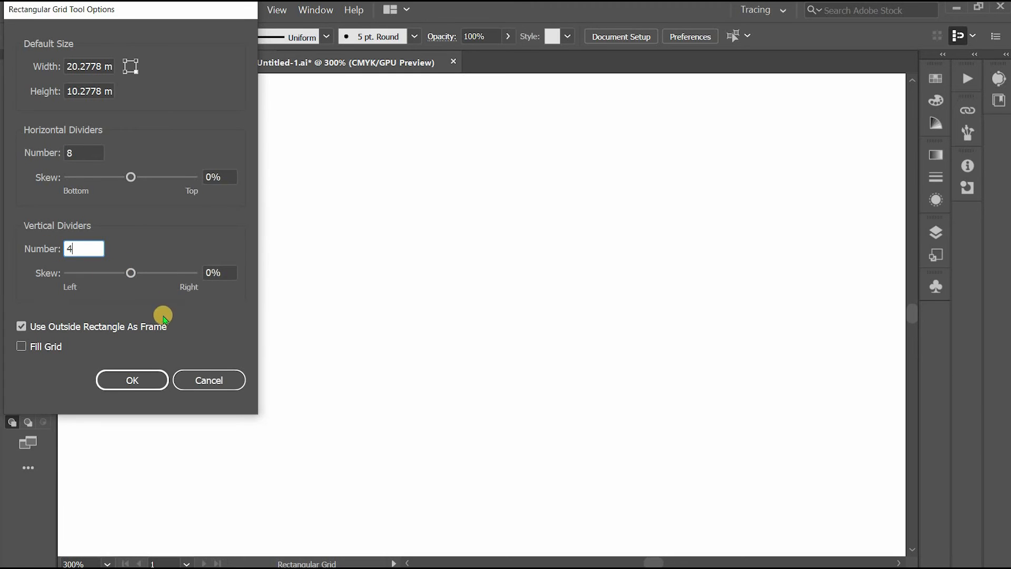
{"action": "left_click", "coordinate": [135, 373]}
Choose red as the fill colour and draw a filled rectangular grid on the empty artboard
{"action": "left_click", "coordinate": [97, 36]}
{"action": "left_click", "coordinate": [62, 64]}
{"action": "left_click", "coordinate": [238, 213]}
{"action": "left_click_drag", "start_coordinate": [255, 189], "coordinate": [573, 425]}
Turn off Fill Grid and draw an unfilled rectangular grid beside the red one
{"action": "double_click", "coordinate": [41, 141]}
{"action": "left_click", "coordinate": [50, 345]}
{"action": "left_click", "coordinate": [138, 375]}
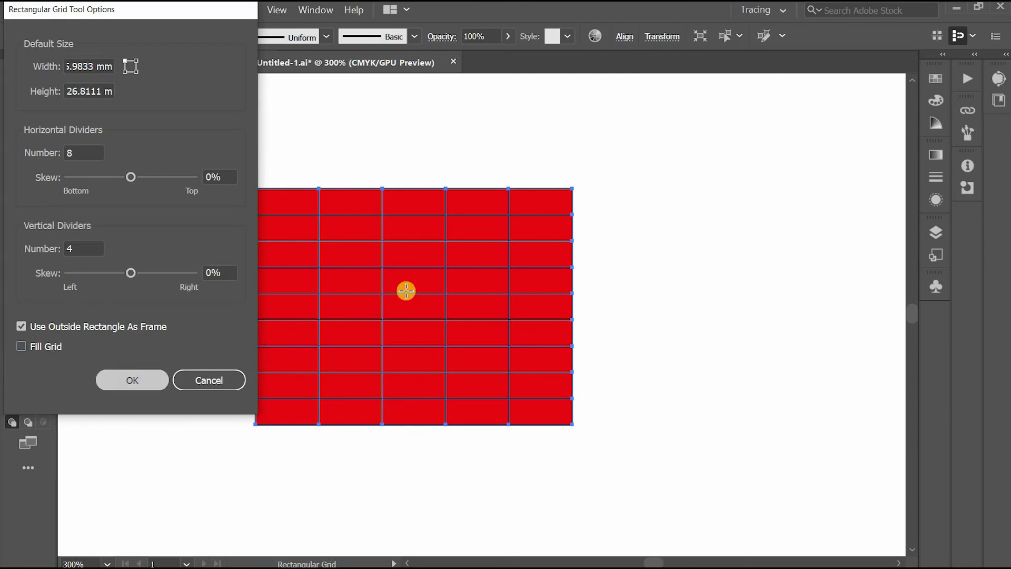
{"action": "left_click_drag", "start_coordinate": [652, 212], "coordinate": [400, 221]}
{"action": "left_click_drag", "start_coordinate": [351, 195], "coordinate": [729, 429]}
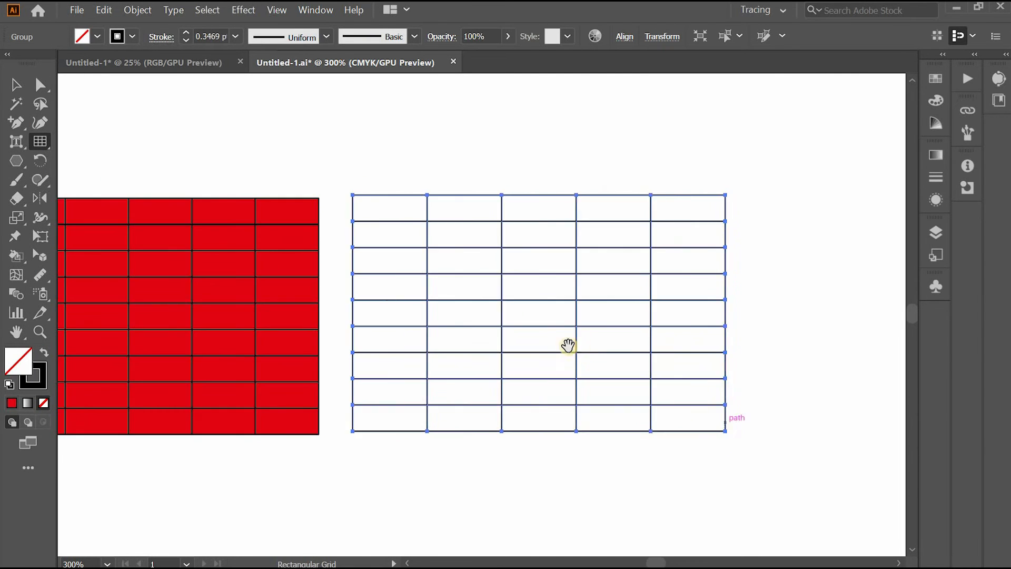
Set the horizontal dividers' skew to -194% and draw a rectangular grid below the red one
{"action": "left_click_drag", "start_coordinate": [567, 343], "coordinate": [624, 240]}
{"action": "left_click", "coordinate": [40, 143]}
{"action": "double_click", "coordinate": [40, 144]}
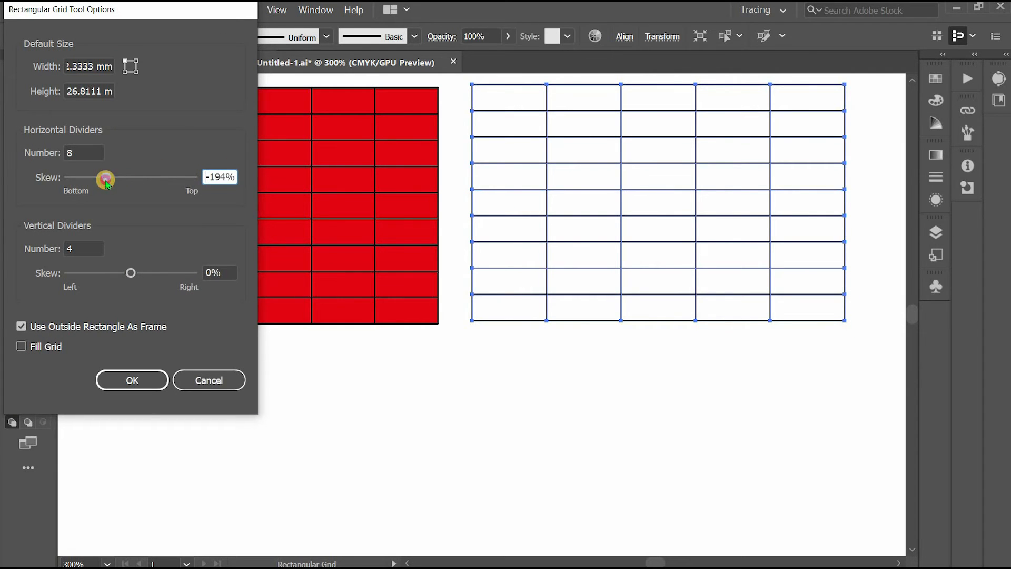
{"action": "left_click", "coordinate": [133, 380]}
{"action": "scroll", "coordinate": [122, 345], "scroll_direction": "down", "scroll_amount": 3}
{"action": "left_click_drag", "start_coordinate": [122, 298], "coordinate": [429, 527]}
{"action": "scroll", "coordinate": [357, 266], "scroll_direction": "down", "scroll_amount": 2}
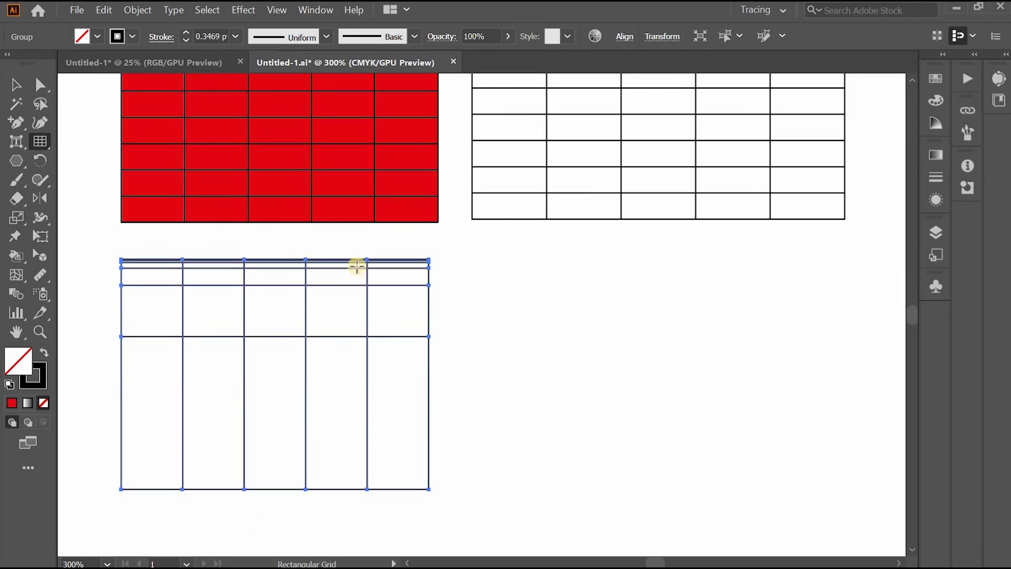
Set the horizontal dividers' skew to 152% and draw a rectangular grid below the unfilled, evenly spaced one
{"action": "left_click", "coordinate": [155, 104]}
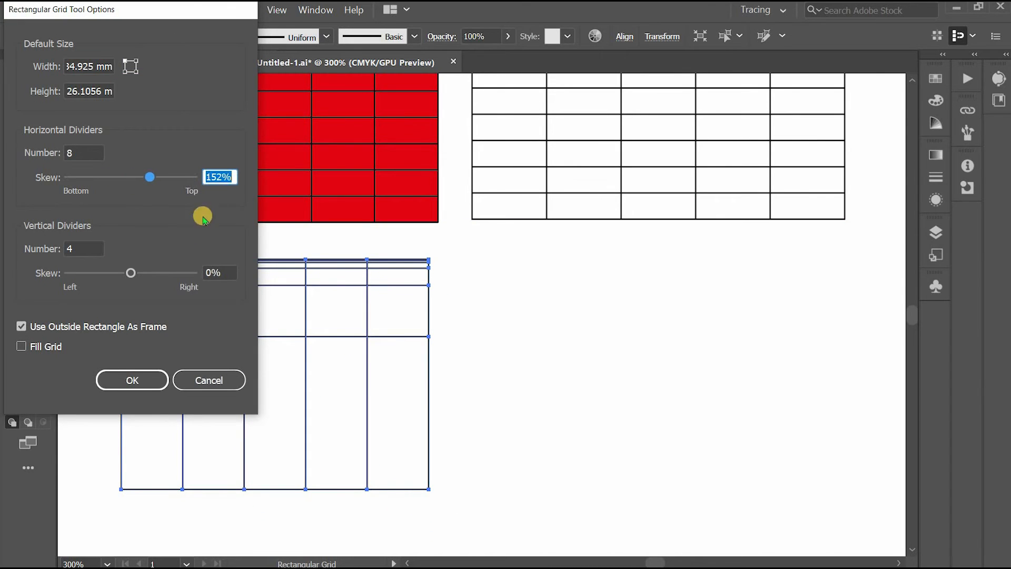
{"action": "key", "text": "Return"}
{"action": "left_click_drag", "start_coordinate": [471, 256], "coordinate": [845, 470]}
Delete all the rectangular grids and draw a polar grid in the middle of the artboard with the Polar Grid tool
{"action": "key", "text": "ctrl+a"}
{"action": "key", "text": "Delete"}
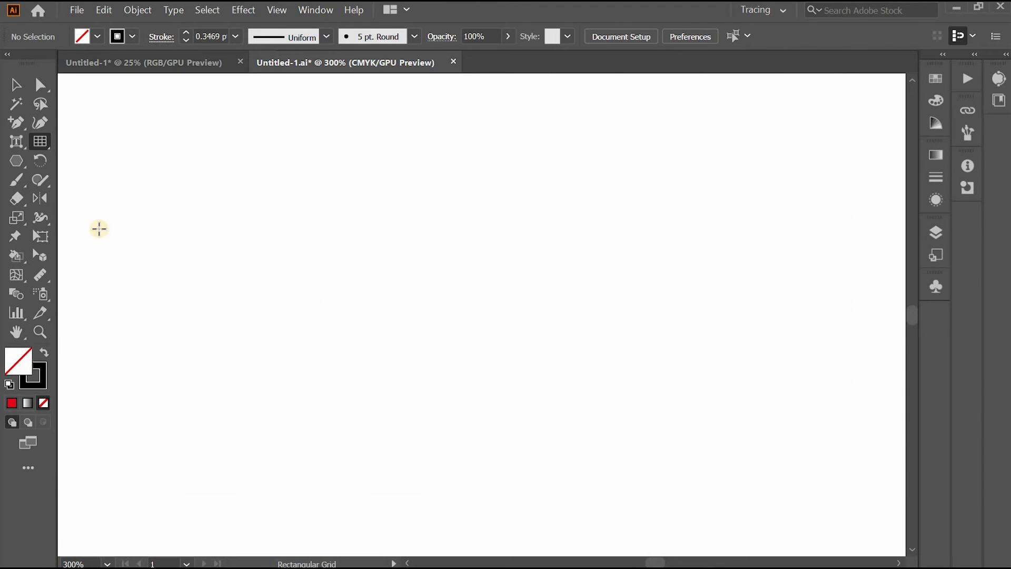
{"action": "left_click", "coordinate": [45, 141]}
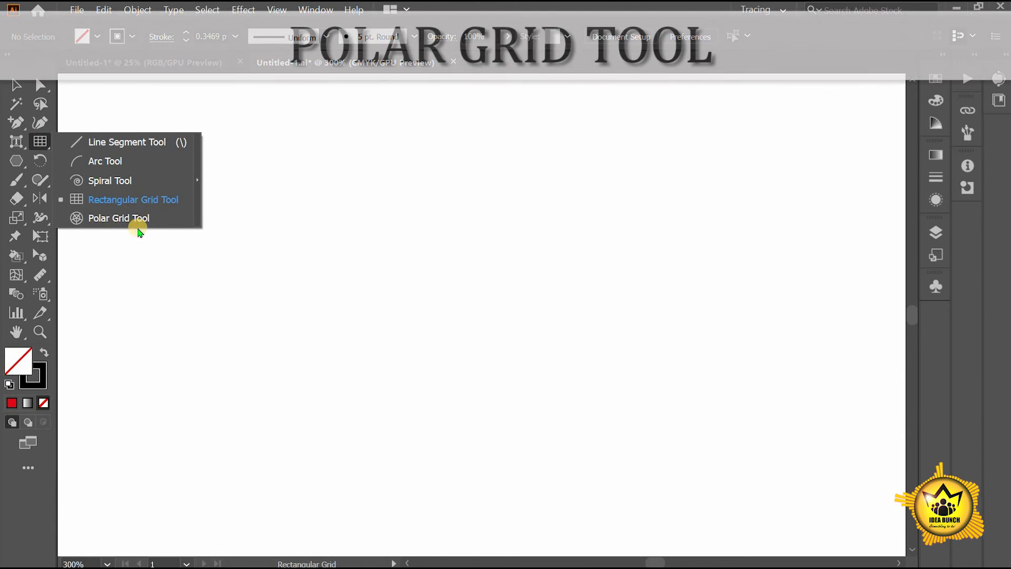
{"action": "left_click", "coordinate": [158, 220]}
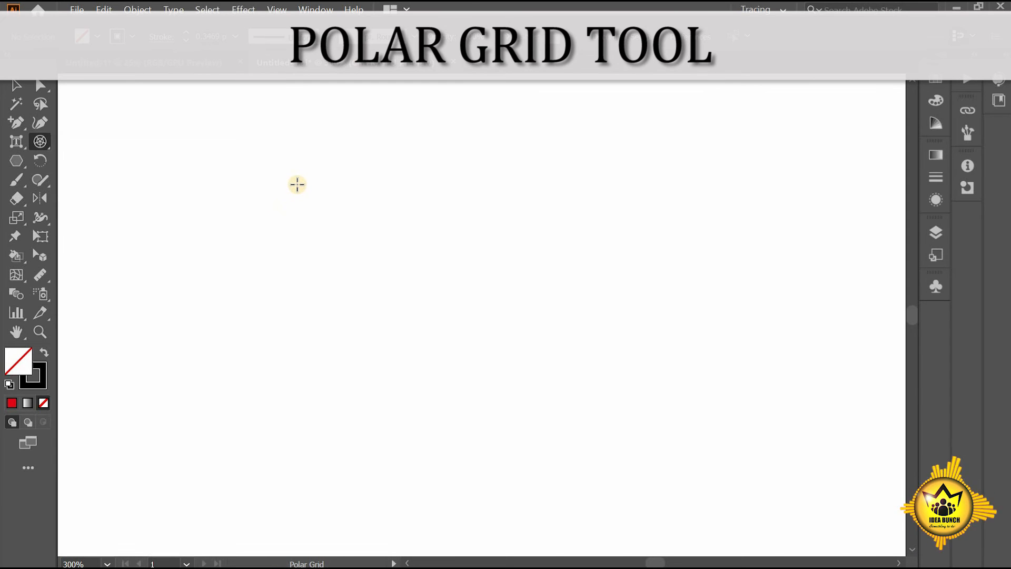
{"action": "left_click_drag", "start_coordinate": [297, 184], "coordinate": [573, 434]}
{"action": "left_click_drag", "start_coordinate": [567, 399], "coordinate": [567, 399]}
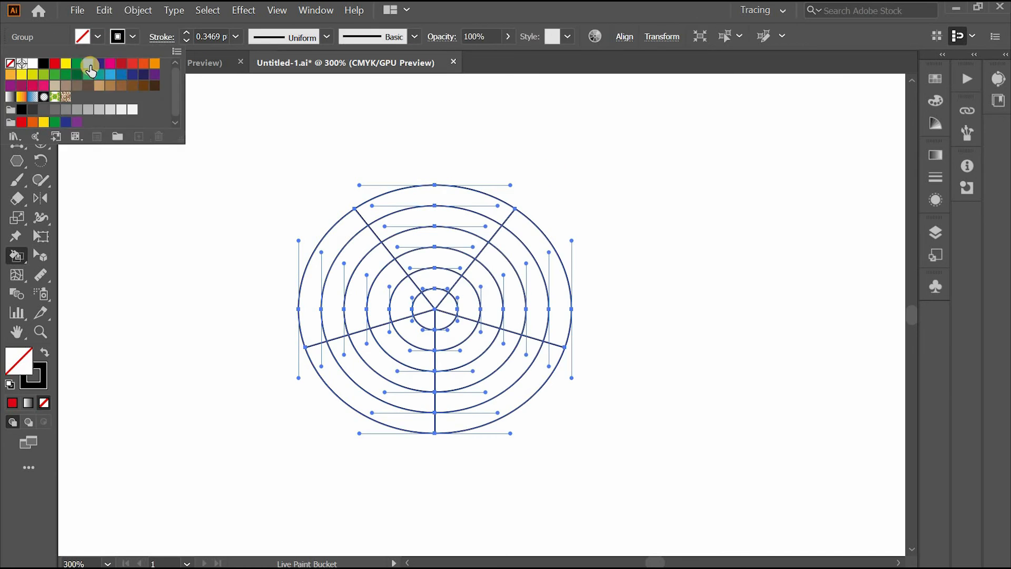
Fill alternating rings of the polar grid with light blue using the Live Paint Bucket, leaving the rings between them unfilled
{"action": "left_click", "coordinate": [434, 216]}
{"action": "left_click", "coordinate": [504, 289]}
{"action": "left_click", "coordinate": [466, 308]}
{"action": "left_click", "coordinate": [331, 248]}
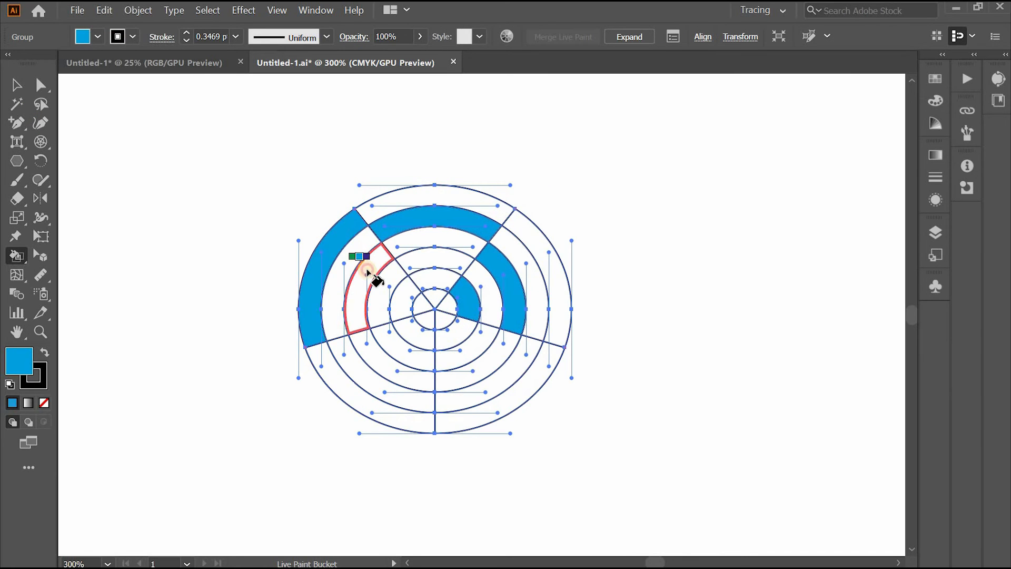
{"action": "left_click", "coordinate": [367, 273]}
{"action": "left_click", "coordinate": [435, 257]}
{"action": "left_click", "coordinate": [405, 300]}
{"action": "left_click", "coordinate": [553, 268]}
{"action": "left_click", "coordinate": [513, 369]}
{"action": "left_click", "coordinate": [456, 357]}
{"action": "left_click", "coordinate": [403, 389]}
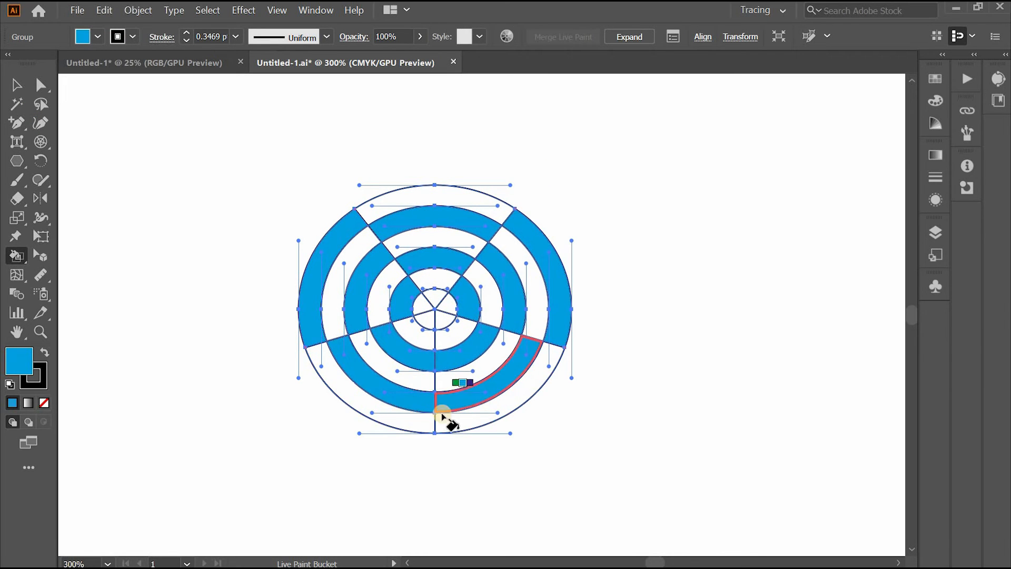
Clear and repaint the rings in the polar grid's lower-right wedge so its blue bands are offset from the neighbouring wedge
{"action": "left_click", "coordinate": [456, 330], "text": "alt"}
{"action": "left_click", "coordinate": [464, 358]}
{"action": "left_click", "coordinate": [488, 384]}
{"action": "left_click", "coordinate": [433, 359], "text": "alt"}
{"action": "left_click", "coordinate": [453, 338]}
{"action": "left_click", "coordinate": [469, 380]}
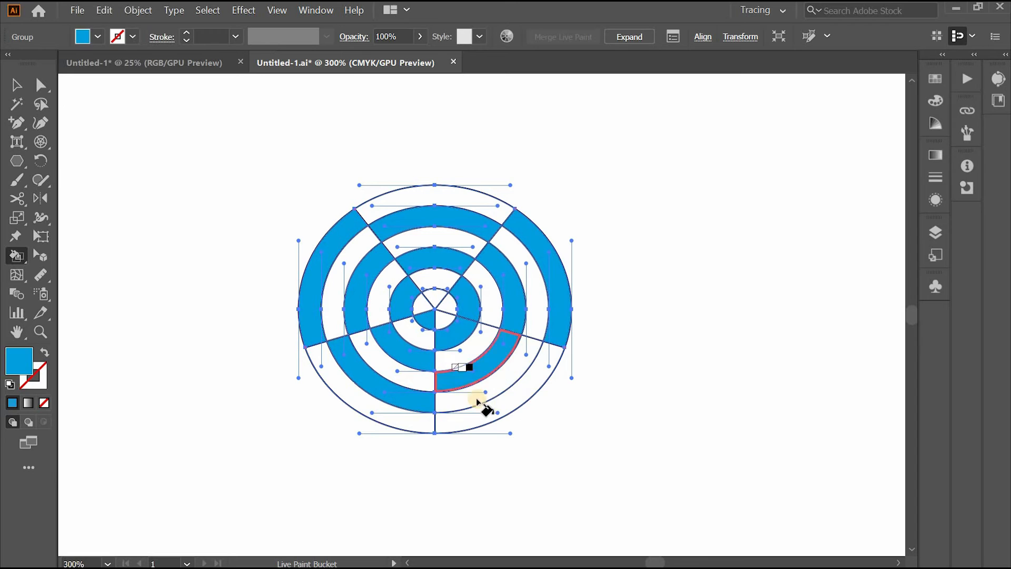
{"action": "left_click", "coordinate": [483, 416]}
{"action": "double_click", "coordinate": [40, 141]}
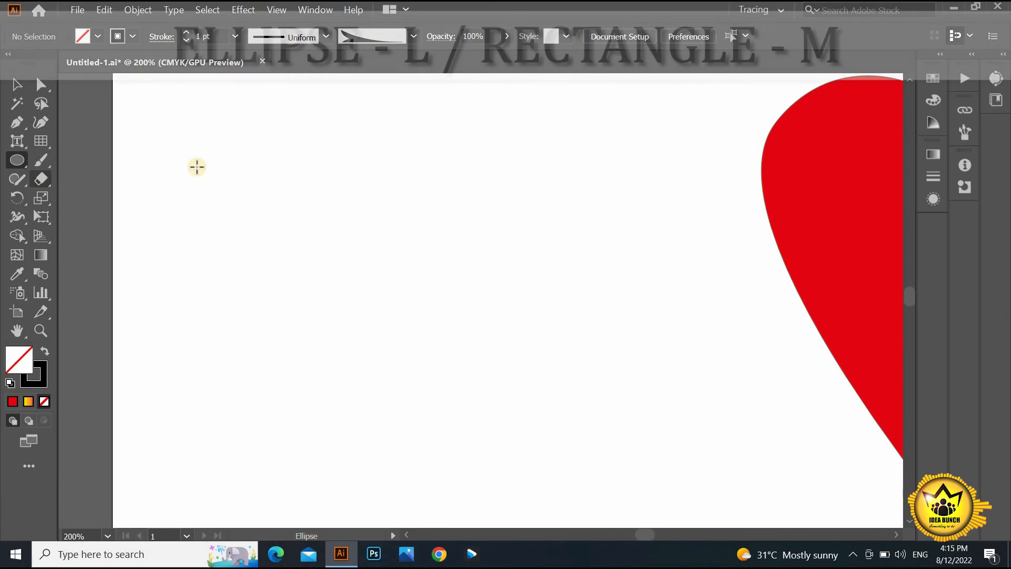
Draw an ellipse in the artboard's upper-left area, then draw two five-pointed red stars with yellow outlines there
{"action": "left_click_drag", "start_coordinate": [197, 167], "coordinate": [422, 275]}
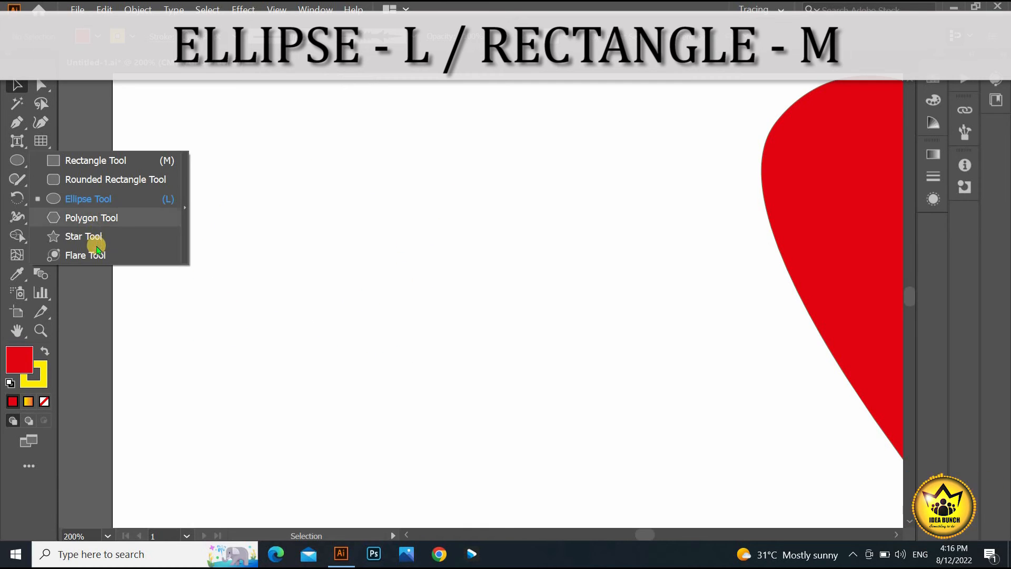
{"action": "left_click", "coordinate": [85, 236]}
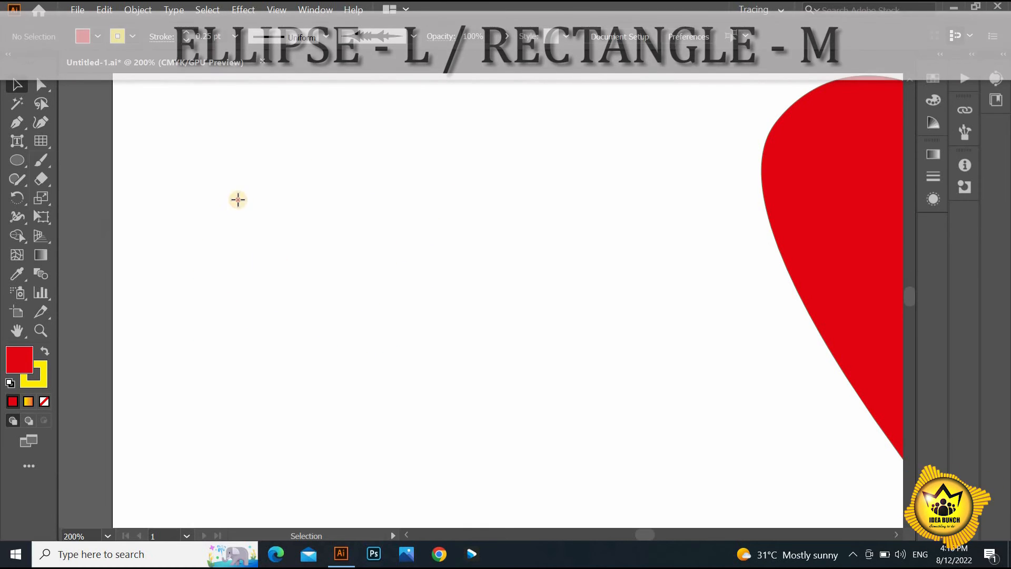
{"action": "left_click_drag", "start_coordinate": [237, 198], "coordinate": [333, 191]}
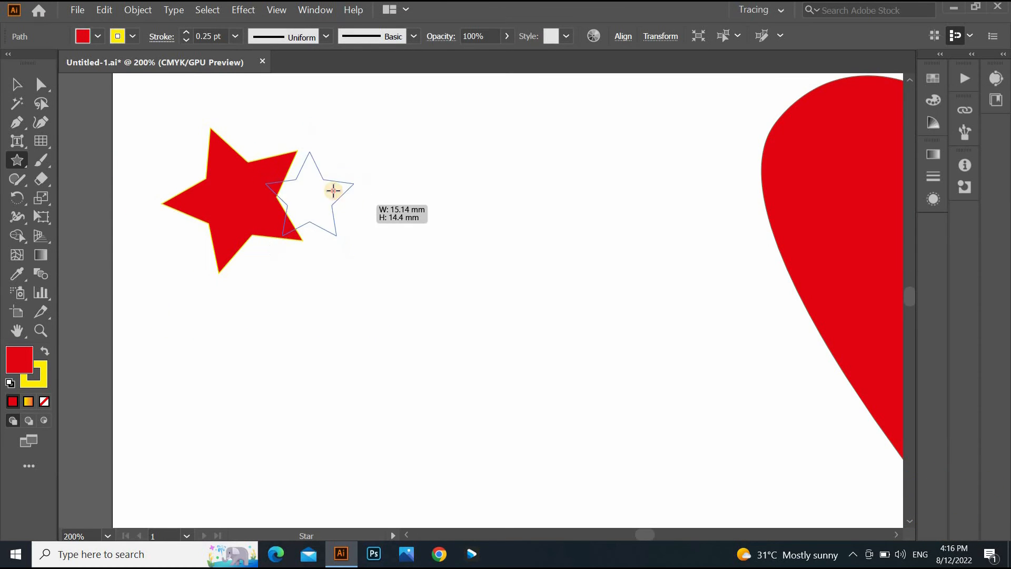
Set the Star tool to 10 points and draw ten-pointed red stars beside and below the five-pointed ones
{"action": "left_click", "coordinate": [444, 227]}
{"action": "double_click", "coordinate": [92, 111]}
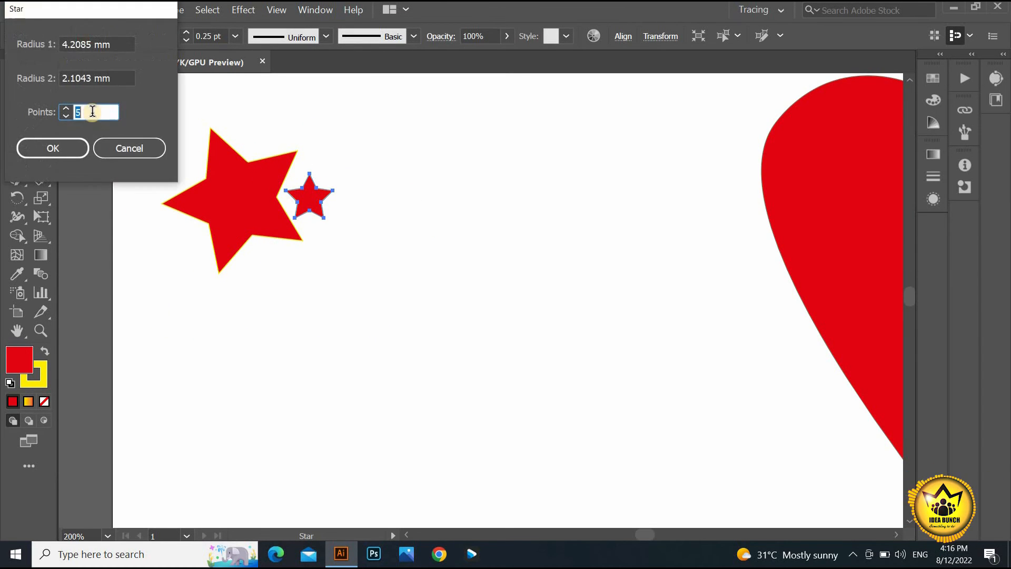
{"action": "left_click", "coordinate": [68, 140]}
{"action": "left_click_drag", "start_coordinate": [315, 314], "coordinate": [440, 312]}
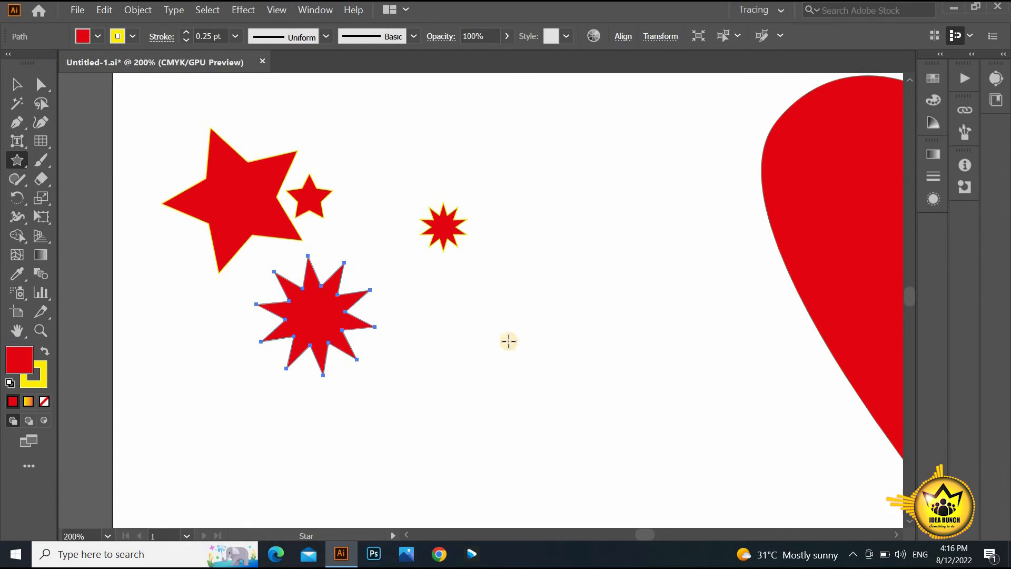
{"action": "left_click_drag", "start_coordinate": [492, 331], "coordinate": [540, 375]}
{"action": "left_click", "coordinate": [134, 37]}
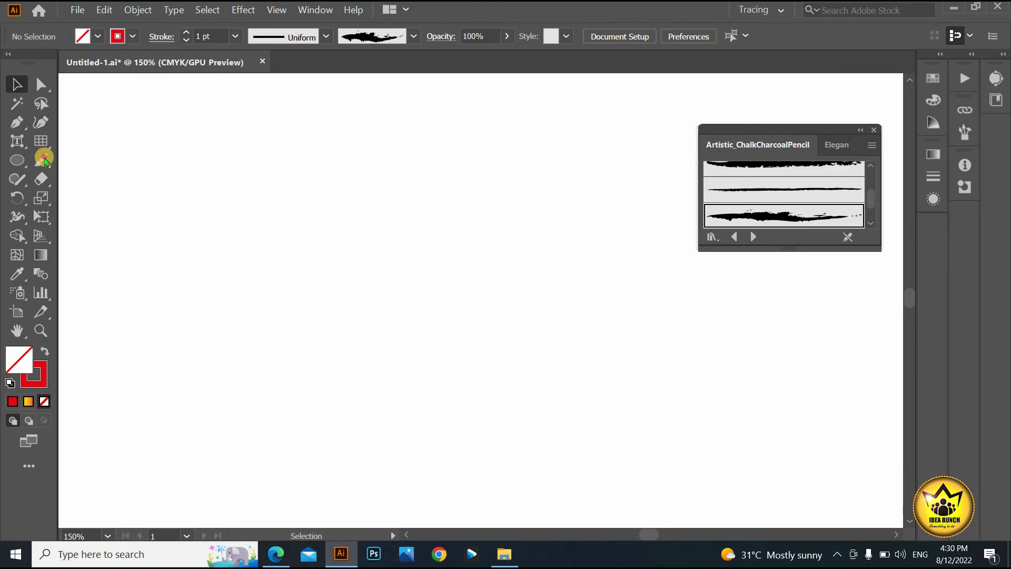
Paint two red eyebrows with the Paintbrush tool using the rough, thick charcoal brush
{"action": "key", "text": "b"}
{"action": "left_click_drag", "start_coordinate": [401, 208], "coordinate": [400, 209]}
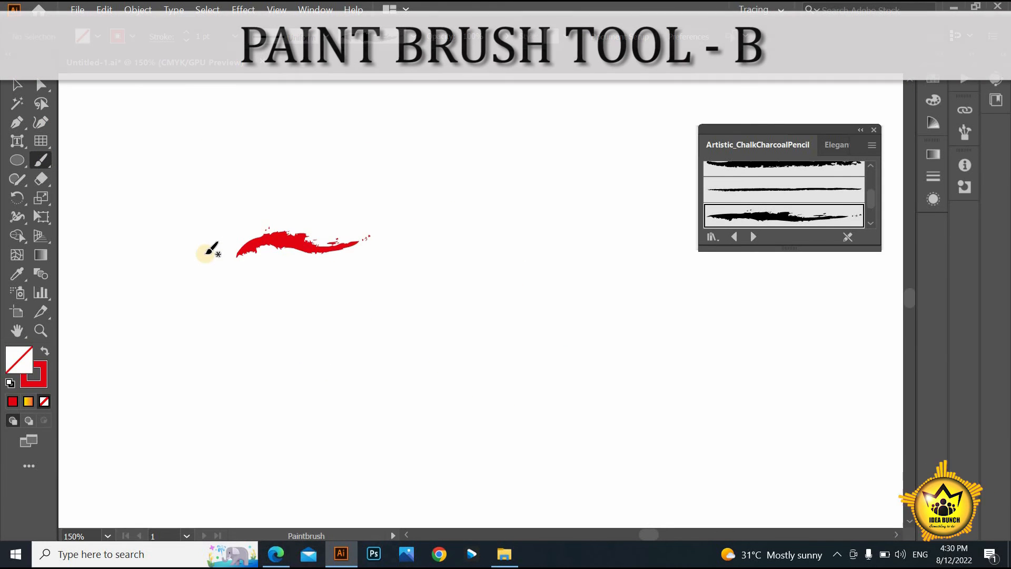
{"action": "left_click_drag", "start_coordinate": [103, 230], "coordinate": [104, 231]}
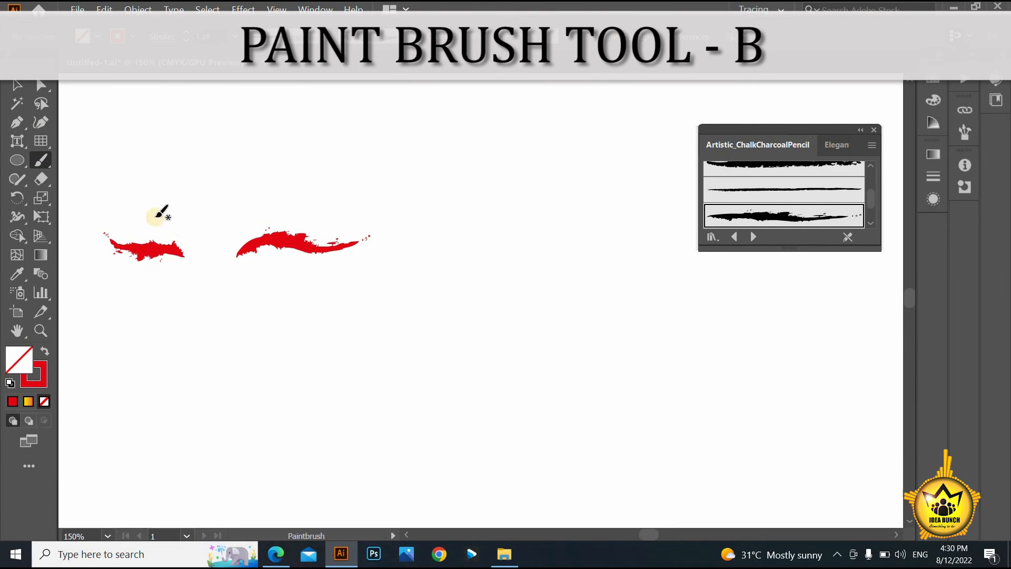
Paint closed eyes and a nose in black with the thin charcoal brush, and a moustache with the thick tapered brush
{"action": "left_click", "coordinate": [769, 191]}
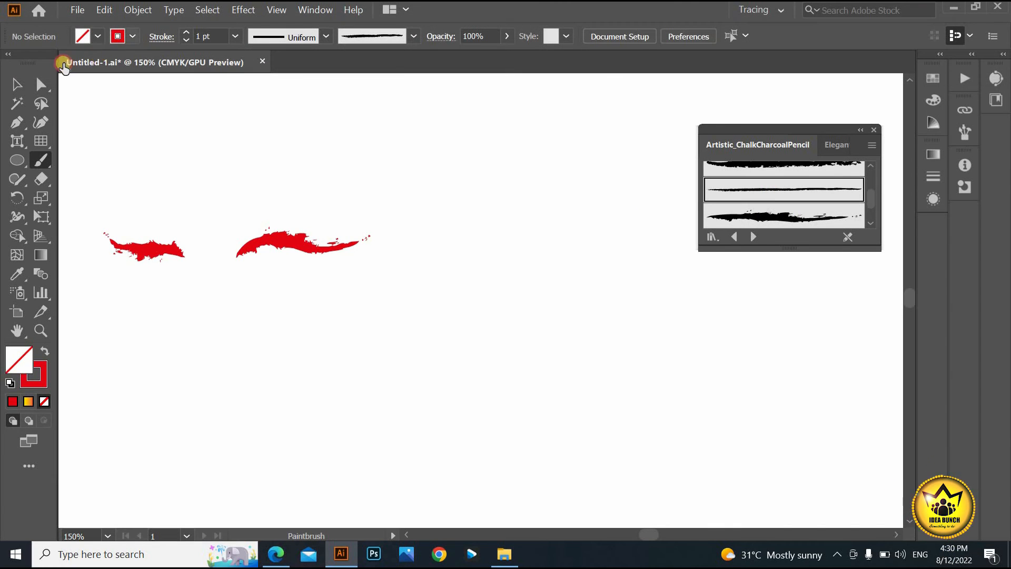
{"action": "left_click", "coordinate": [252, 266]}
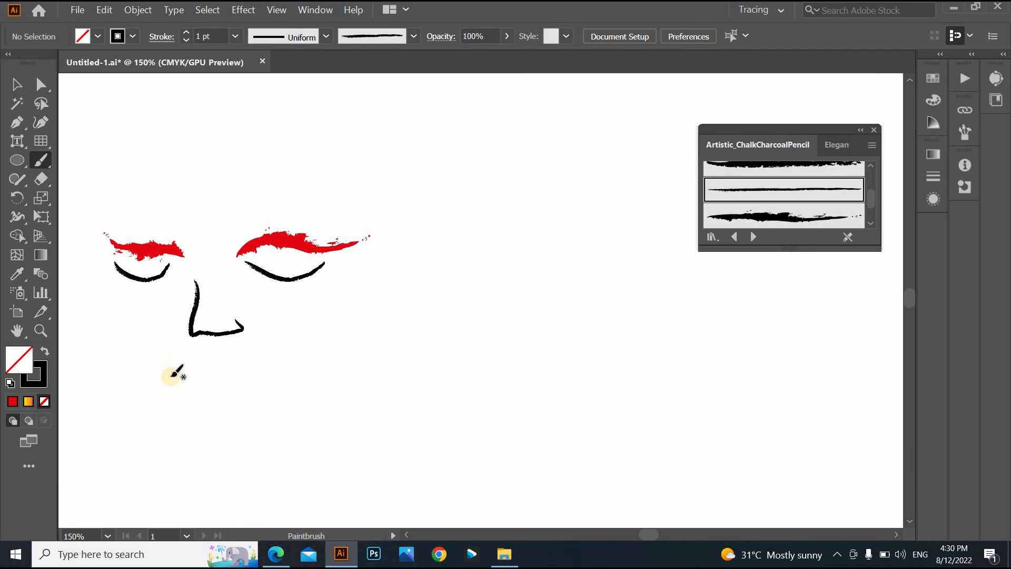
{"action": "scroll", "coordinate": [798, 212], "scroll_direction": "down", "scroll_amount": 2}
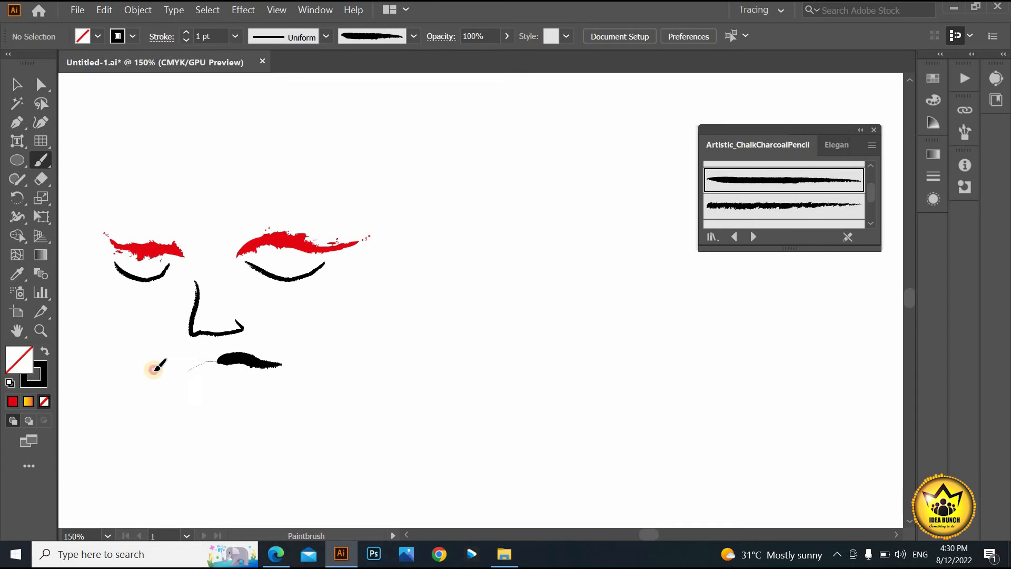
Choose the thin pencil brush from the Artistic_ChalkCharcoalPencil library and paint black lips below the moustache
{"action": "scroll", "coordinate": [794, 207], "scroll_direction": "down", "scroll_amount": 1}
{"action": "left_click", "coordinate": [790, 201]}
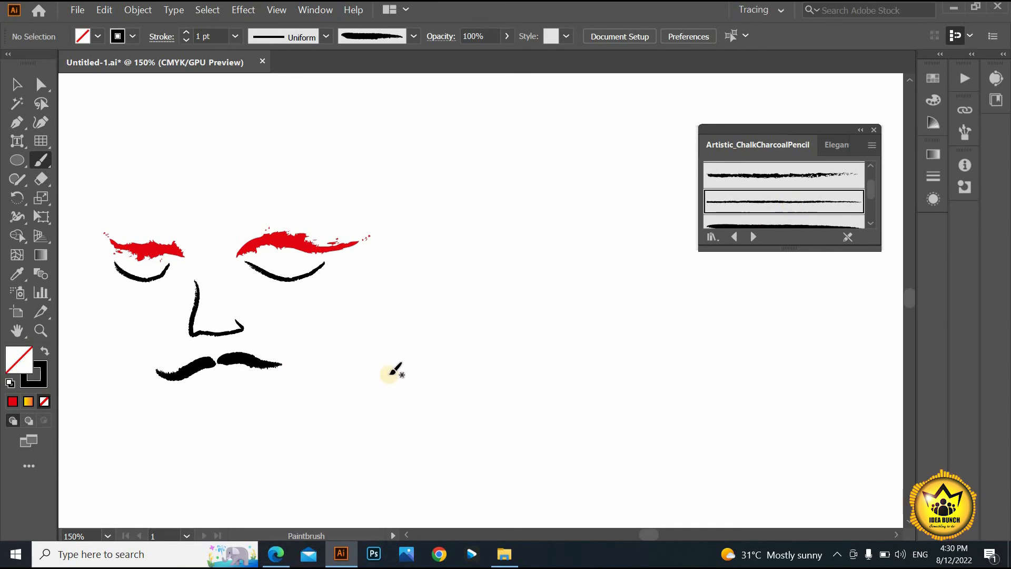
{"action": "mouse_move", "coordinate": [256, 378]}
{"action": "left_mouse_down"}
{"action": "mouse_move", "coordinate": [179, 389]}
{"action": "mouse_move", "coordinate": [161, 380]}
{"action": "left_mouse_up"}
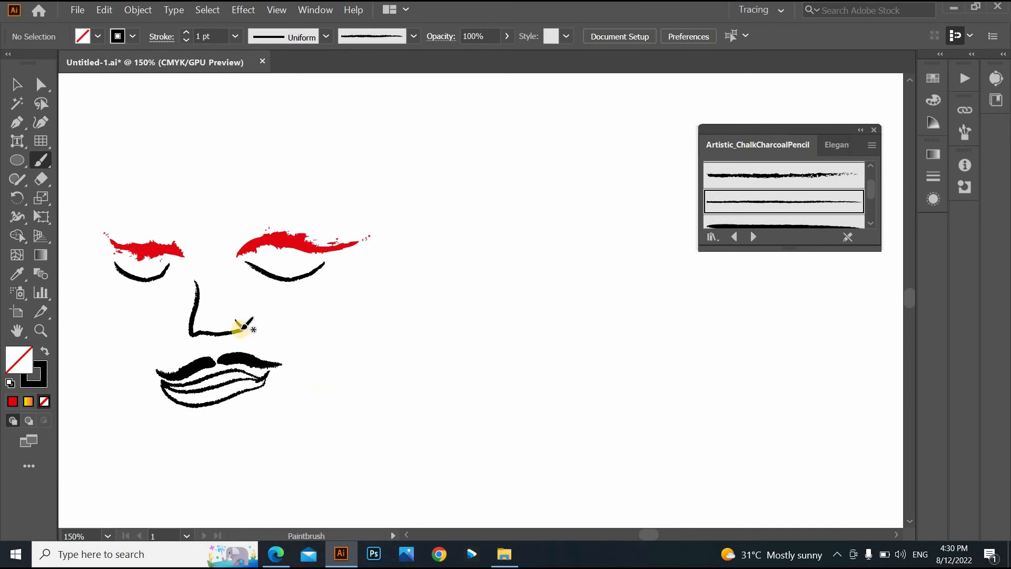
{"action": "left_click_drag", "start_coordinate": [315, 316], "coordinate": [415, 313]}
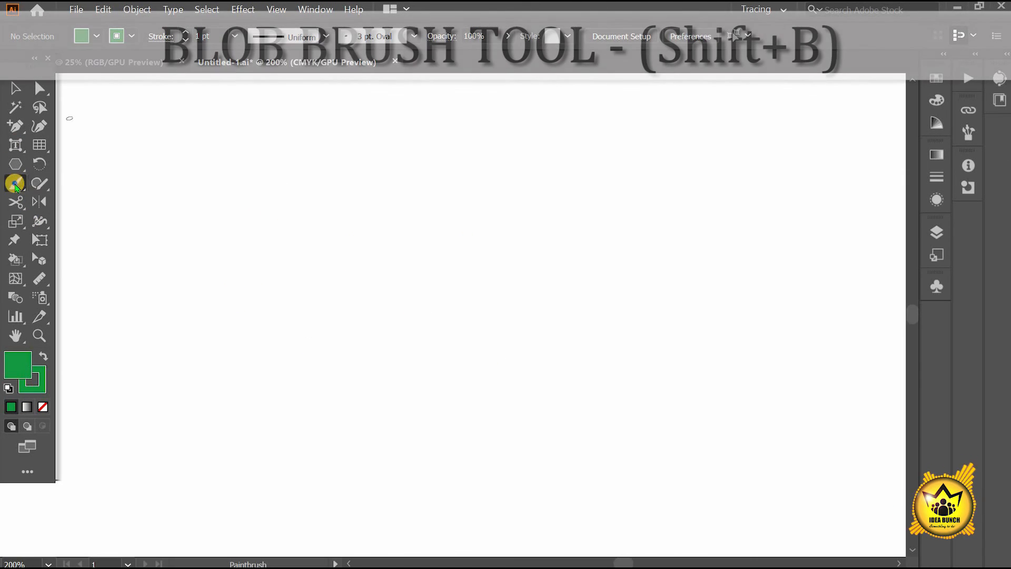
Paint a brown ring with the Blob Brush tool and thicken it along its inner edge
{"action": "left_click", "coordinate": [16, 181]}
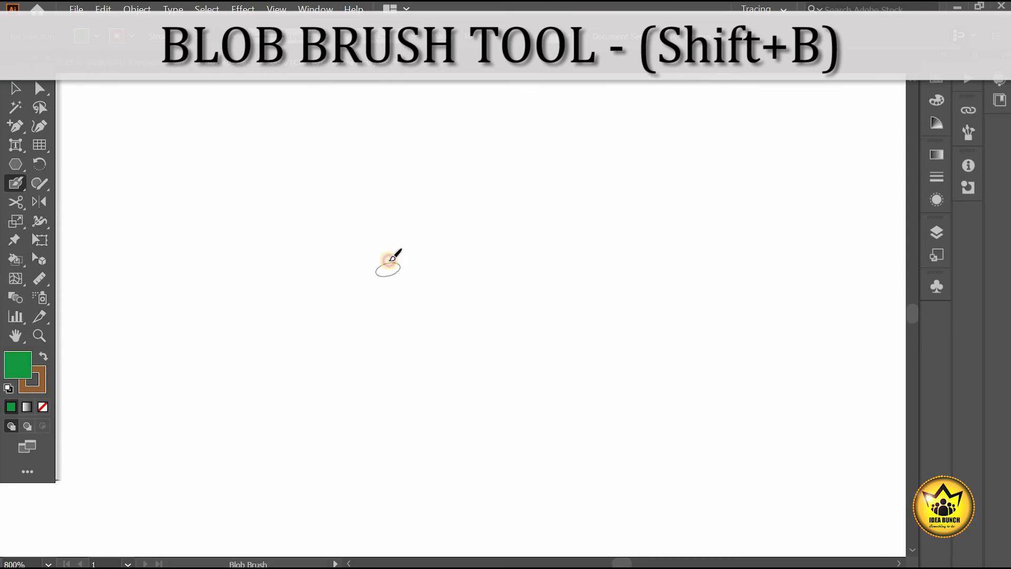
{"action": "mouse_move", "coordinate": [411, 254]}
{"action": "left_mouse_down"}
{"action": "mouse_move", "coordinate": [530, 259]}
{"action": "mouse_move", "coordinate": [396, 248]}
{"action": "mouse_move", "coordinate": [364, 280]}
{"action": "left_mouse_up"}
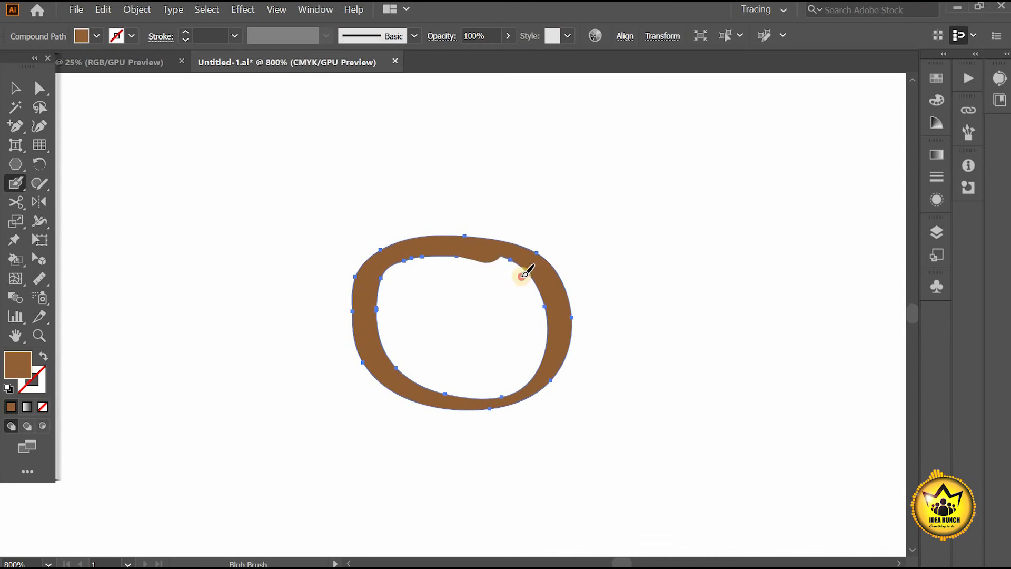
{"action": "mouse_move", "coordinate": [524, 271]}
{"action": "left_mouse_down"}
{"action": "mouse_move", "coordinate": [456, 396]}
{"action": "mouse_move", "coordinate": [411, 363]}
{"action": "mouse_move", "coordinate": [457, 260]}
{"action": "mouse_move", "coordinate": [435, 384]}
{"action": "mouse_move", "coordinate": [464, 389]}
{"action": "left_mouse_up"}
{"action": "mouse_move", "coordinate": [473, 259]}
{"action": "left_mouse_down"}
{"action": "mouse_move", "coordinate": [521, 351]}
{"action": "mouse_move", "coordinate": [409, 345]}
{"action": "left_mouse_up"}
Paint eight curved brown arms outward around the ring with the Blob Brush
{"action": "left_click_drag", "start_coordinate": [406, 248], "coordinate": [563, 209]}
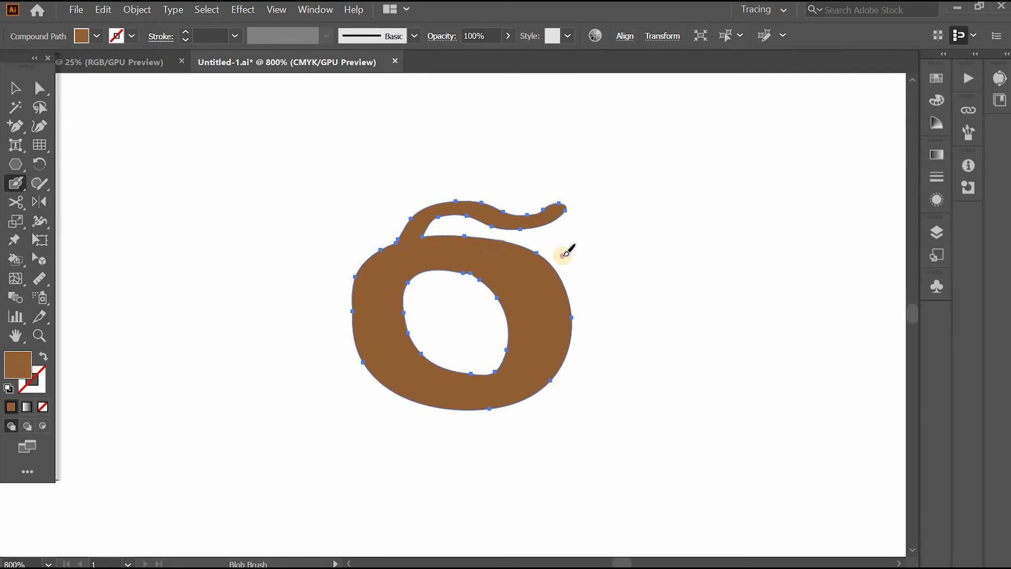
{"action": "left_click_drag", "start_coordinate": [556, 256], "coordinate": [627, 358]}
{"action": "mouse_move", "coordinate": [569, 348]}
{"action": "left_mouse_down"}
{"action": "mouse_move", "coordinate": [548, 449]}
{"action": "mouse_move", "coordinate": [466, 477]}
{"action": "left_mouse_up"}
{"action": "left_click_drag", "start_coordinate": [490, 416], "coordinate": [348, 440]}
{"action": "left_click_drag", "start_coordinate": [410, 388], "coordinate": [264, 368]}
{"action": "left_click_drag", "start_coordinate": [358, 350], "coordinate": [298, 322]}
{"action": "left_click_drag", "start_coordinate": [356, 301], "coordinate": [320, 168]}
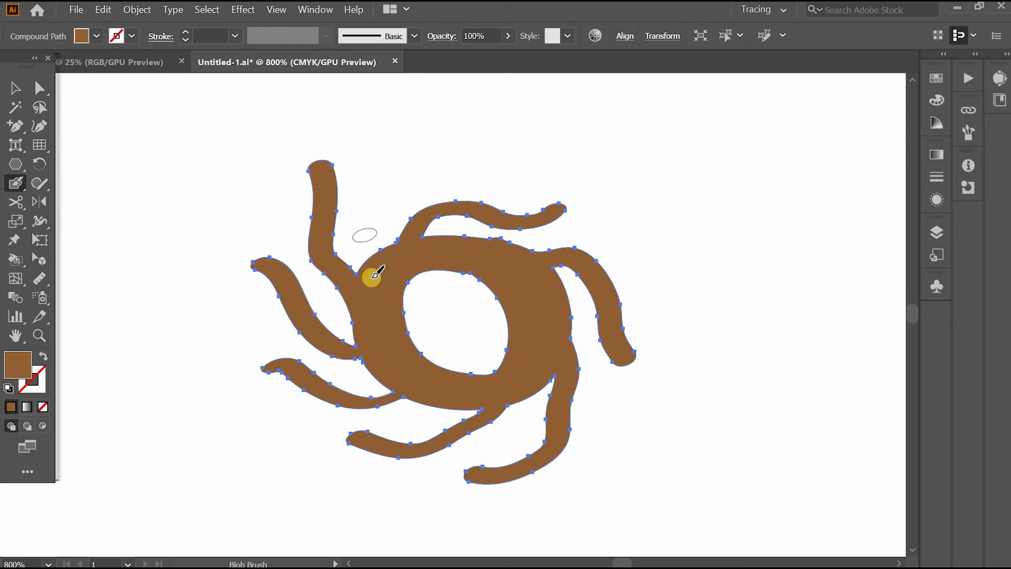
{"action": "left_click_drag", "start_coordinate": [372, 274], "coordinate": [455, 151]}
{"action": "scroll", "coordinate": [448, 301], "scroll_direction": "down", "scroll_amount": 1}
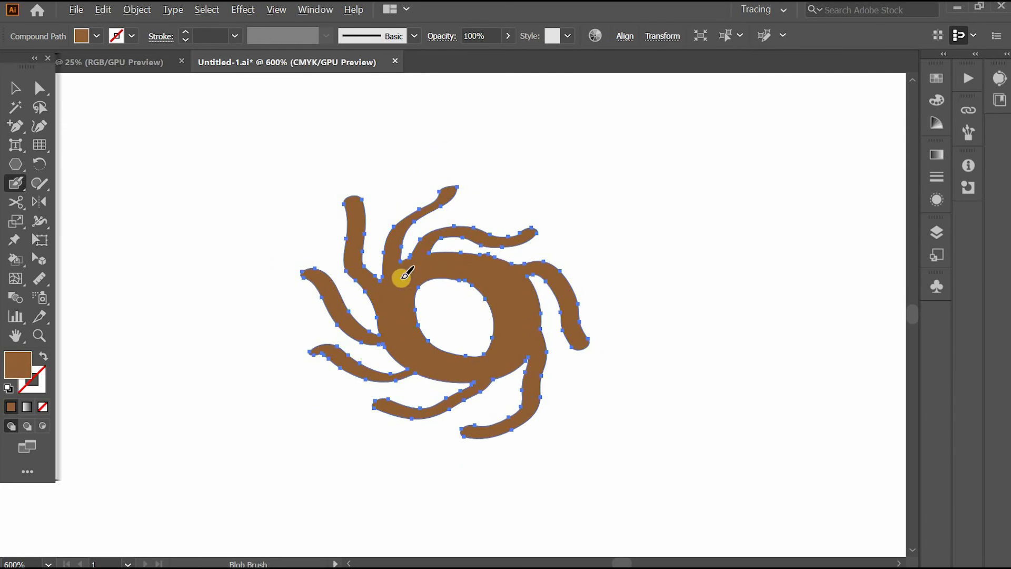
Deselect the artwork and paint branches off the ring's upper-right arm with the Blob Brush
{"action": "key", "text": "ctrl+shift+a"}
{"action": "double_click", "coordinate": [16, 183]}
{"action": "key", "text": "Return"}
{"action": "left_click_drag", "start_coordinate": [476, 226], "coordinate": [574, 186]}
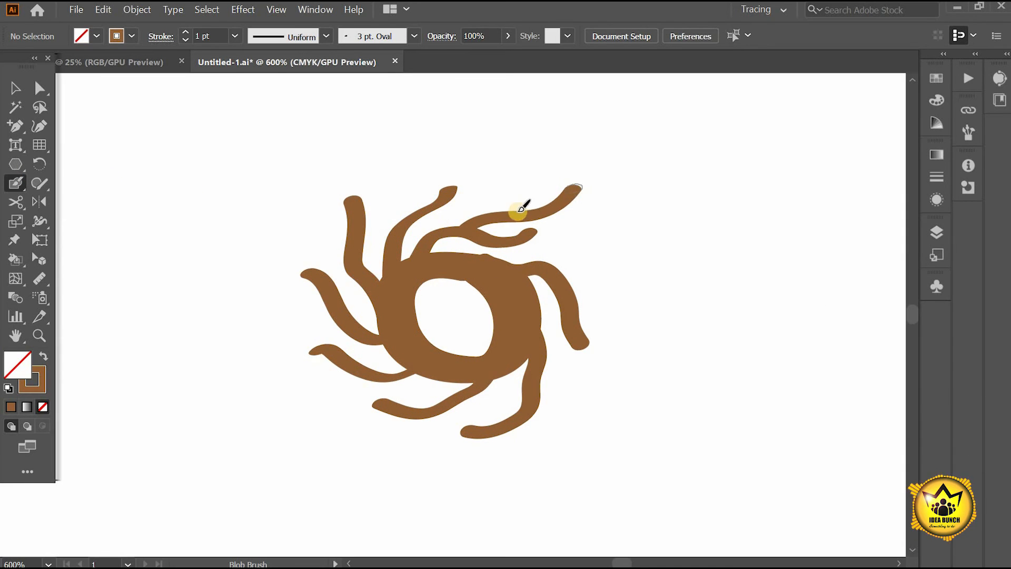
{"action": "left_click_drag", "start_coordinate": [522, 216], "coordinate": [553, 166]}
{"action": "left_click_drag", "start_coordinate": [563, 221], "coordinate": [585, 225]}
Set the Blob Brush to a 94° angle and 30% roundness, with Random size, angle and roundness varying by 5 pt, 87° and 10%
{"action": "double_click", "coordinate": [16, 183]}
{"action": "left_click_drag", "start_coordinate": [624, 346], "coordinate": [686, 371]}
{"action": "left_click", "coordinate": [822, 345]}
{"action": "left_click", "coordinate": [789, 382]}
{"action": "left_click", "coordinate": [839, 375]}
{"action": "left_click_drag", "start_coordinate": [948, 371], "coordinate": [930, 392]}
{"action": "left_click_drag", "start_coordinate": [663, 396], "coordinate": [645, 395]}
{"action": "left_click_drag", "start_coordinate": [947, 395], "coordinate": [907, 427]}
{"action": "left_click", "coordinate": [850, 444]}
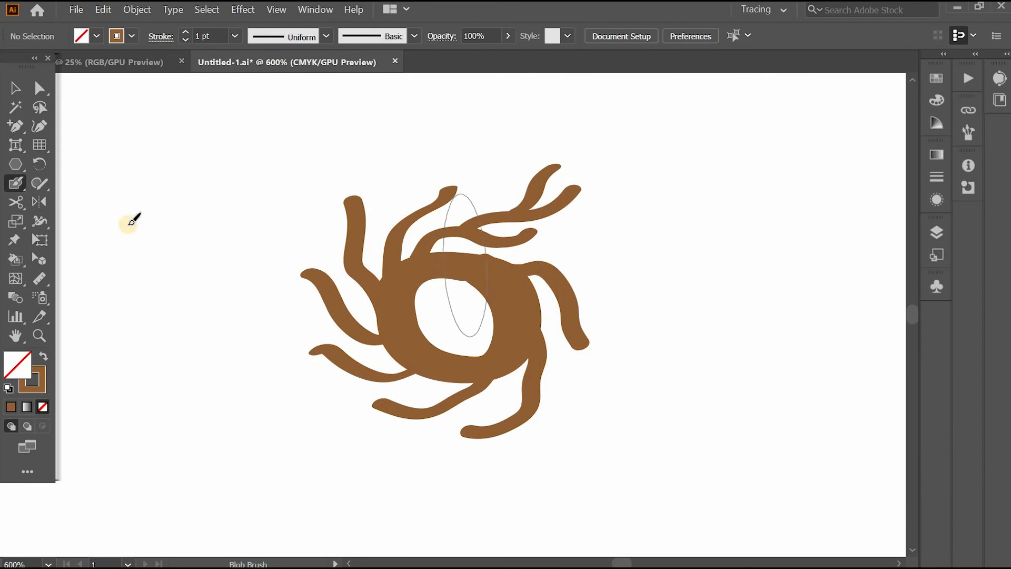
Reduce the Blob Brush size, paint several strokes of random thickness off the ring's right arm, and undo the last change
{"action": "double_click", "coordinate": [16, 183]}
{"action": "key", "text": "Return"}
{"action": "double_click", "coordinate": [16, 183]}
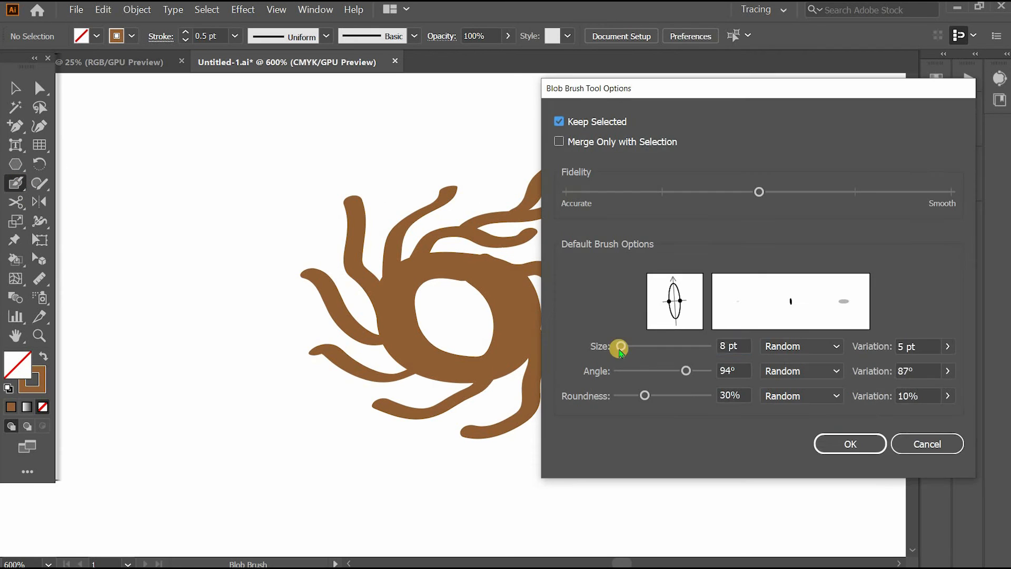
{"action": "key", "text": "Return"}
{"action": "left_click_drag", "start_coordinate": [549, 268], "coordinate": [585, 320]}
{"action": "scroll", "coordinate": [598, 372], "scroll_direction": "up", "scroll_amount": 3}
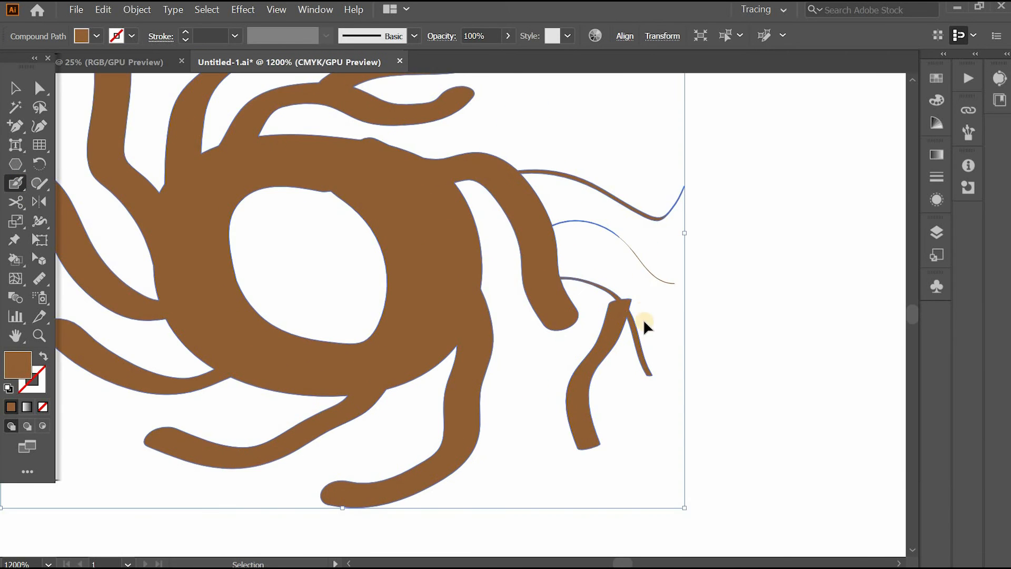
{"action": "key", "text": "ctrl+z"}
{"action": "scroll", "coordinate": [553, 463], "scroll_direction": "down", "scroll_amount": 4}
{"action": "scroll", "coordinate": [451, 356], "scroll_direction": "up", "scroll_amount": 3}
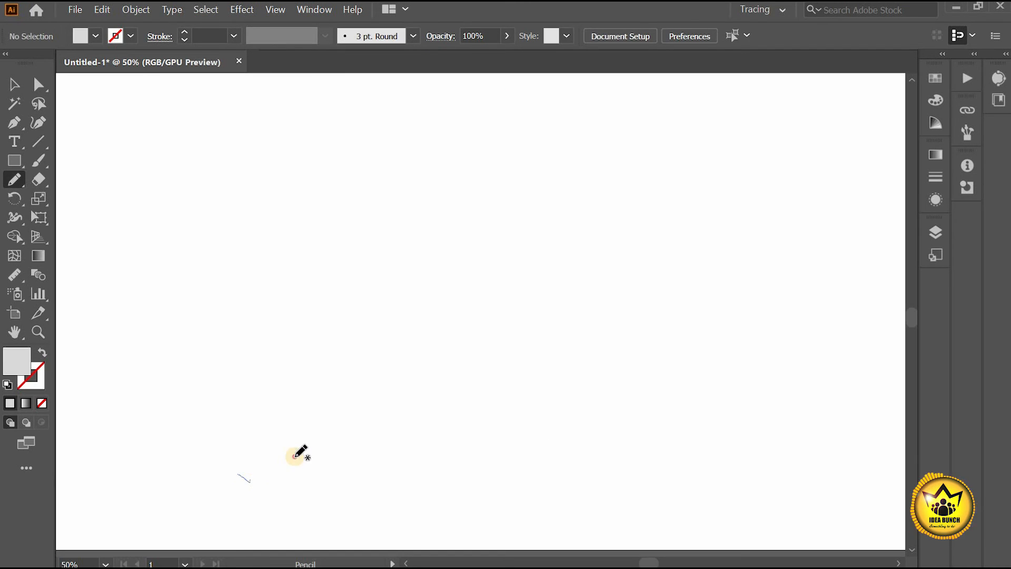
Draw a chili pepper outline with the Pencil tool: a short stem at the lower left and a long body tapering to the upper right
{"action": "mouse_move", "coordinate": [295, 456]}
{"action": "left_mouse_down"}
{"action": "mouse_move", "coordinate": [290, 423]}
{"action": "mouse_move", "coordinate": [235, 472]}
{"action": "left_mouse_up"}
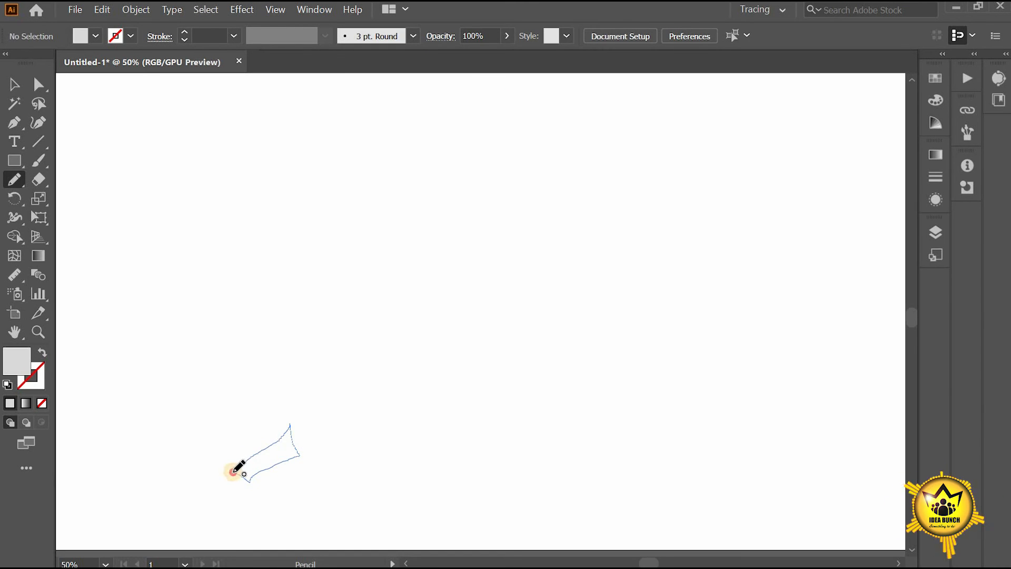
{"action": "mouse_move", "coordinate": [289, 381]}
{"action": "left_mouse_down"}
{"action": "mouse_move", "coordinate": [305, 326]}
{"action": "mouse_move", "coordinate": [355, 293]}
{"action": "left_mouse_up"}
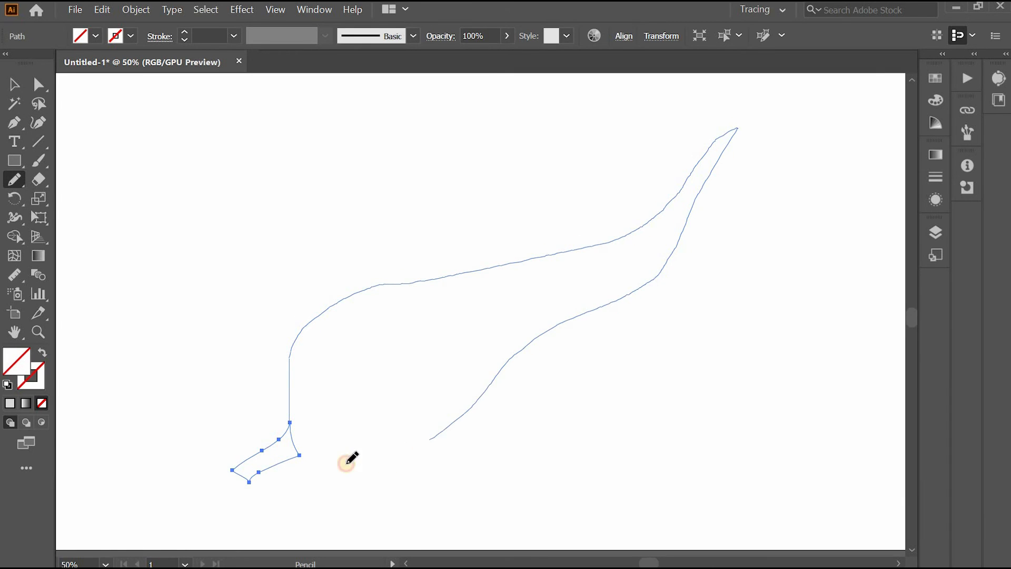
{"action": "left_click_drag", "start_coordinate": [557, 349], "coordinate": [560, 350]}
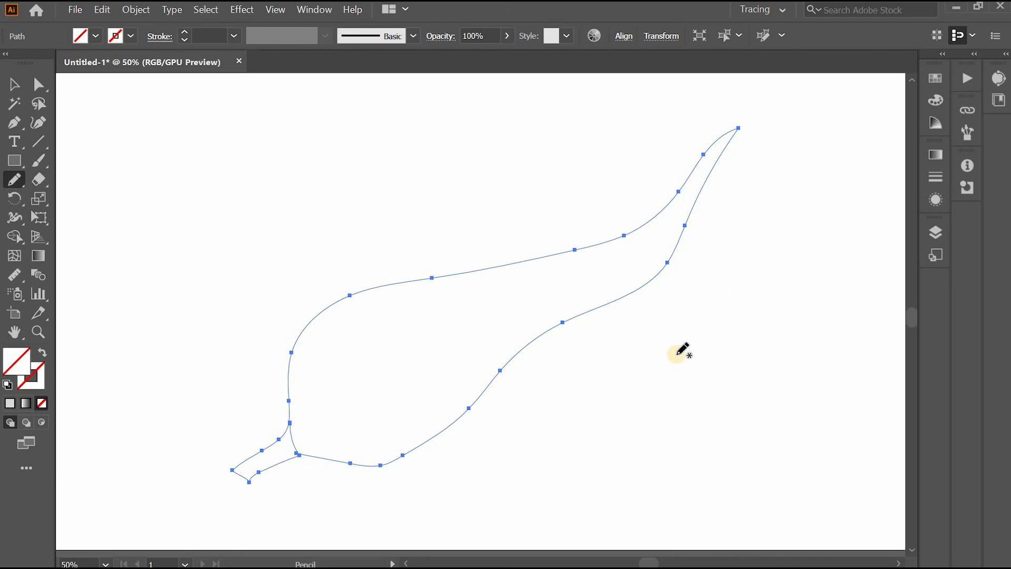
Select the pepper's paths and give them a 0.75 pt black stroke
{"action": "left_click", "coordinate": [19, 81]}
{"action": "left_click", "coordinate": [408, 426]}
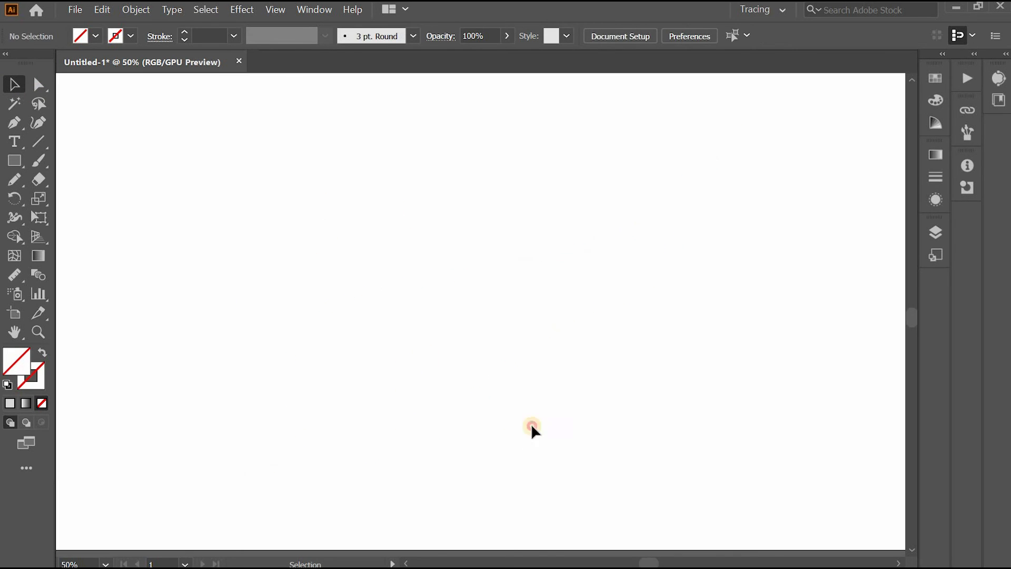
{"action": "left_click", "coordinate": [376, 287]}
{"action": "left_click", "coordinate": [184, 32]}
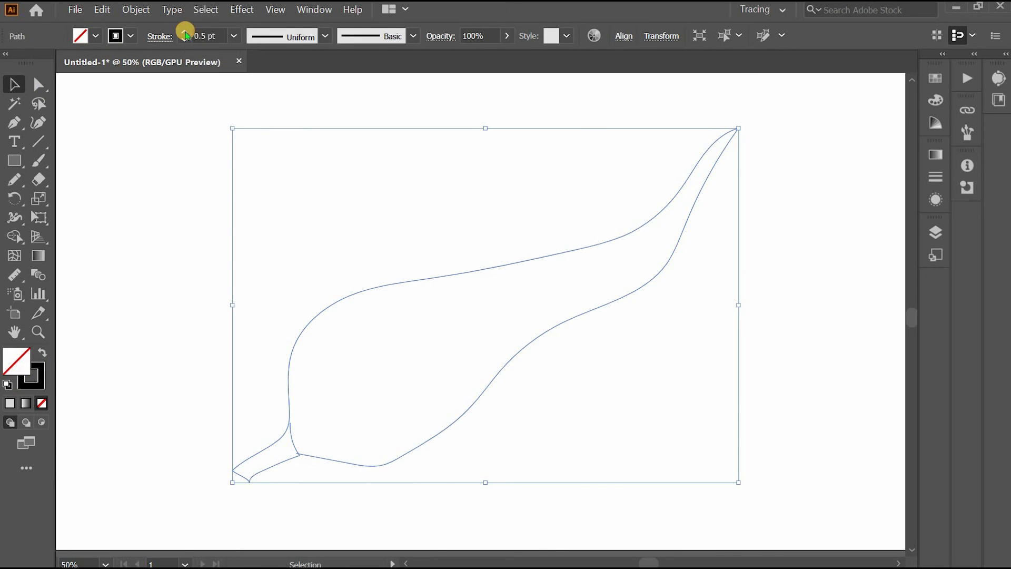
{"action": "left_click", "coordinate": [177, 276]}
{"action": "scroll", "coordinate": [448, 279], "scroll_direction": "down", "scroll_amount": 1}
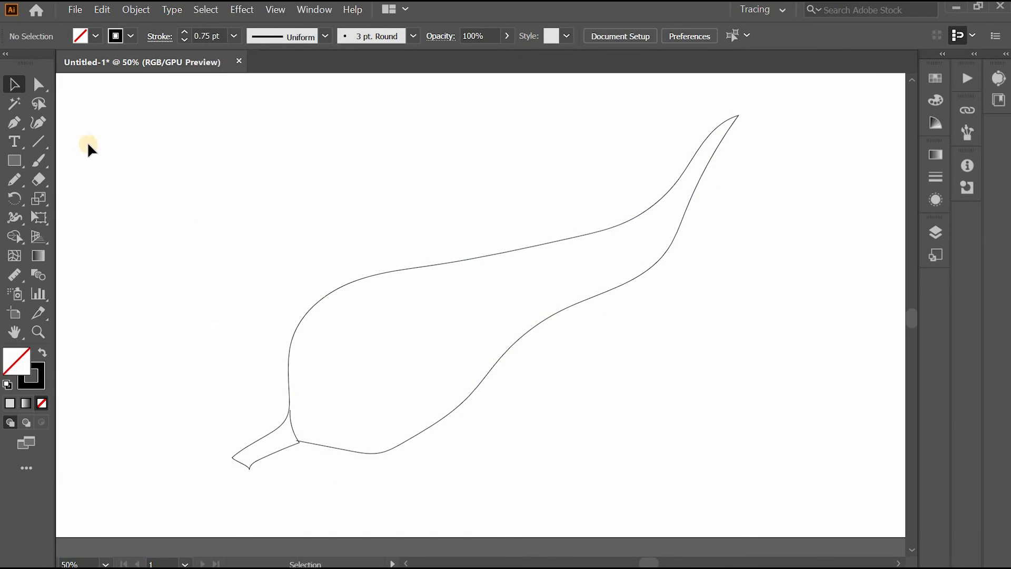
Smooth the chili pepper's body and stem outlines by tracing along the selected paths with the Smooth tool
{"action": "left_click", "coordinate": [14, 180]}
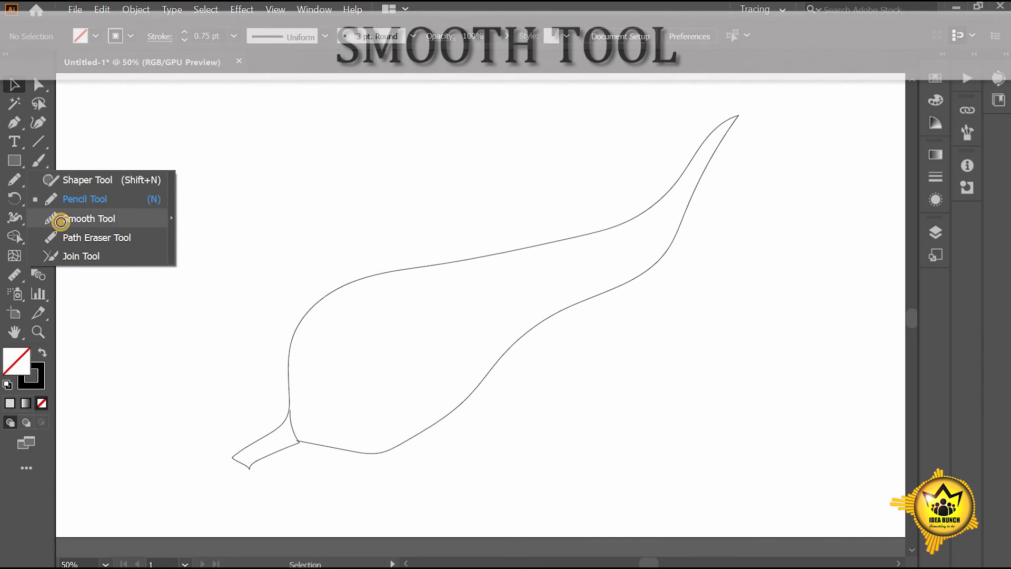
{"action": "left_click", "coordinate": [63, 219]}
{"action": "key", "text": "ctrl+a"}
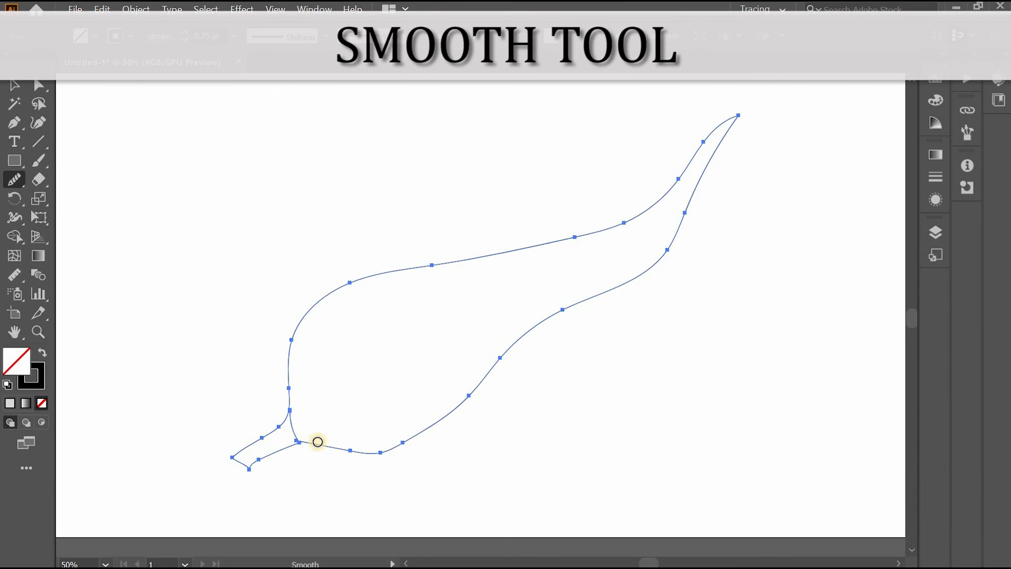
{"action": "mouse_move", "coordinate": [298, 443]}
{"action": "left_mouse_down"}
{"action": "mouse_move", "coordinate": [356, 460]}
{"action": "mouse_move", "coordinate": [445, 434]}
{"action": "mouse_move", "coordinate": [505, 363]}
{"action": "mouse_move", "coordinate": [600, 298]}
{"action": "mouse_move", "coordinate": [618, 306]}
{"action": "left_mouse_up"}
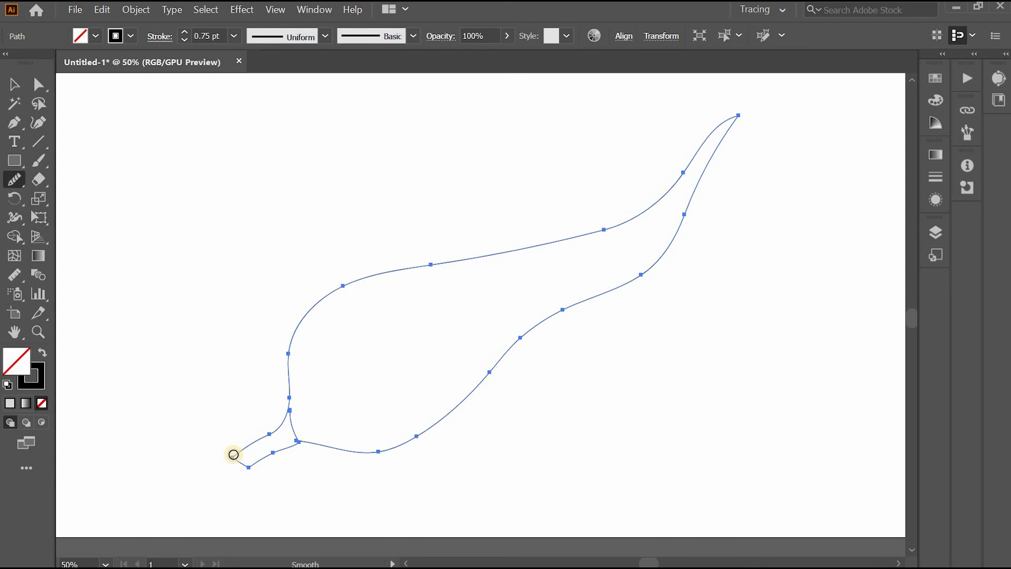
{"action": "mouse_move", "coordinate": [290, 431]}
{"action": "left_mouse_down"}
{"action": "mouse_move", "coordinate": [296, 438]}
{"action": "mouse_move", "coordinate": [289, 395]}
{"action": "mouse_move", "coordinate": [379, 451]}
{"action": "mouse_move", "coordinate": [580, 359]}
{"action": "left_mouse_up"}
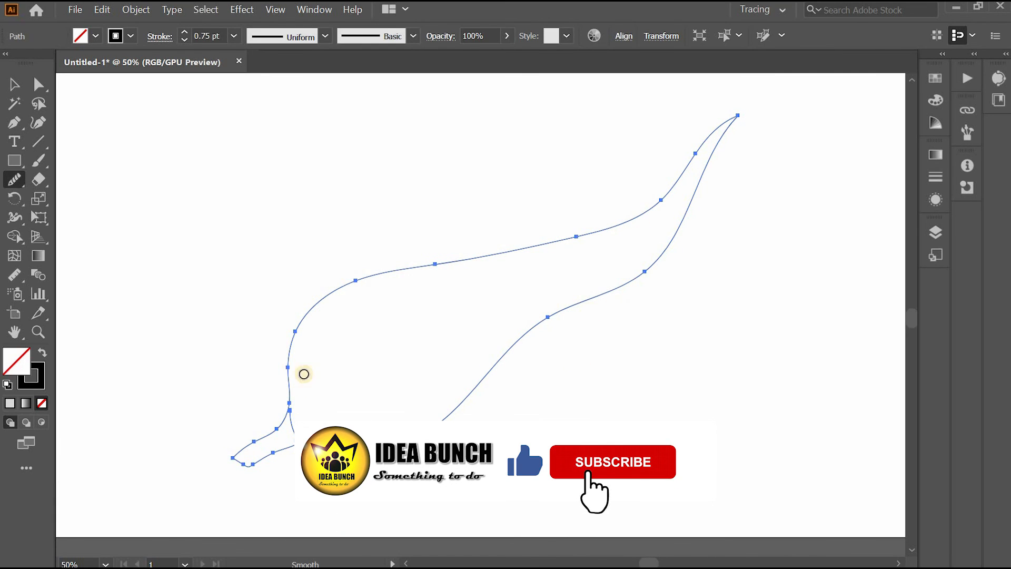
{"action": "mouse_move", "coordinate": [302, 349]}
{"action": "left_mouse_down"}
{"action": "mouse_move", "coordinate": [510, 253]}
{"action": "mouse_move", "coordinate": [301, 359]}
{"action": "left_mouse_up"}
{"action": "scroll", "coordinate": [411, 377], "scroll_direction": "down", "scroll_amount": 3}
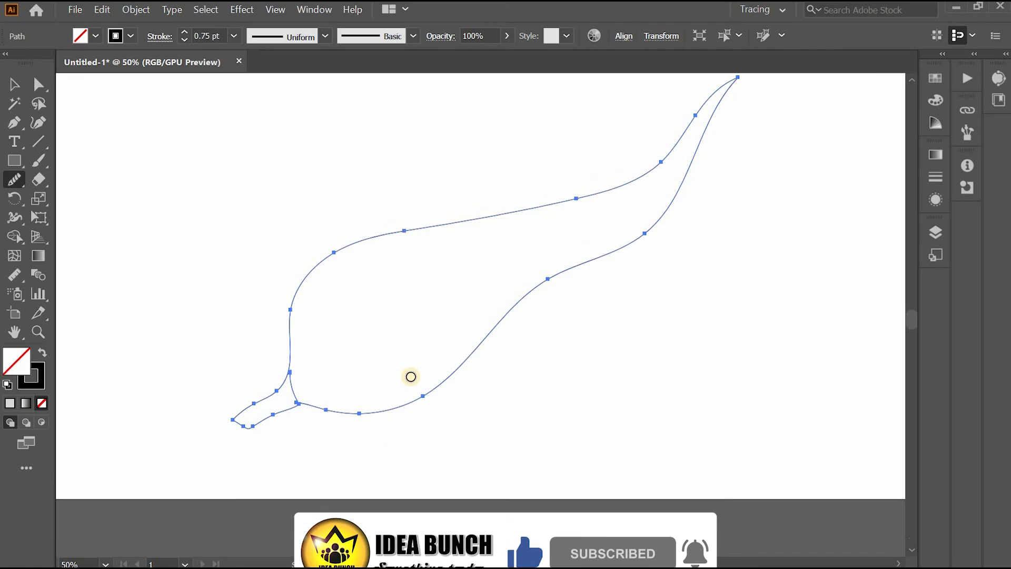
{"action": "scroll", "coordinate": [411, 378], "scroll_direction": "up", "scroll_amount": 4}
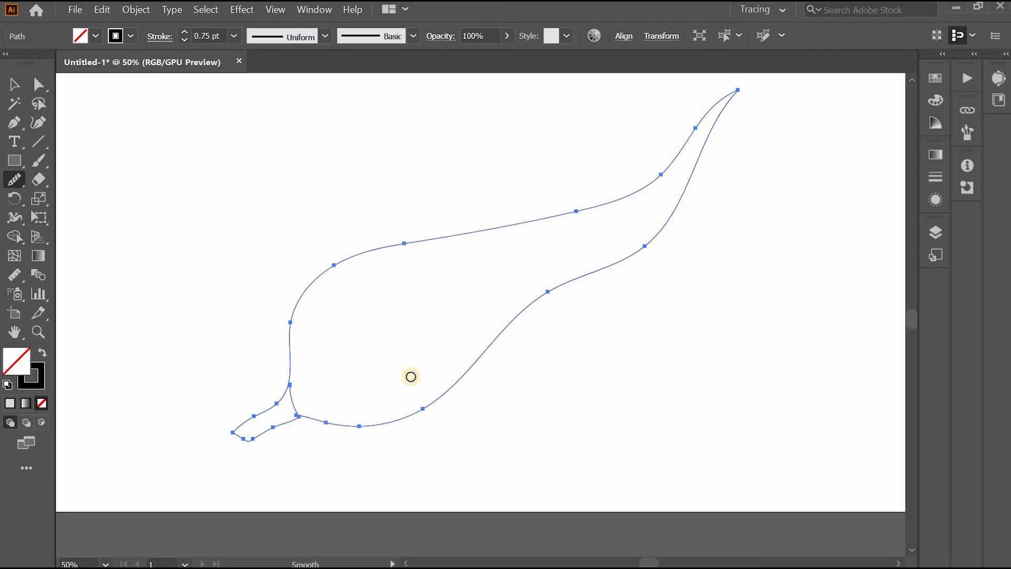
Erase the stray path end where the pepper's body meets the stem with the Path Eraser tool
{"action": "left_click", "coordinate": [16, 178]}
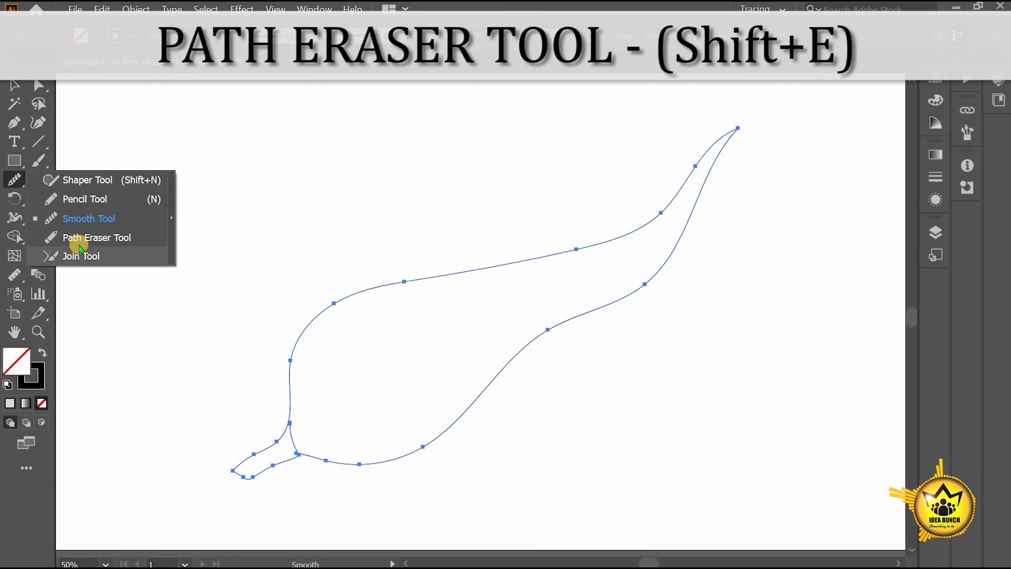
{"action": "left_click", "coordinate": [75, 237]}
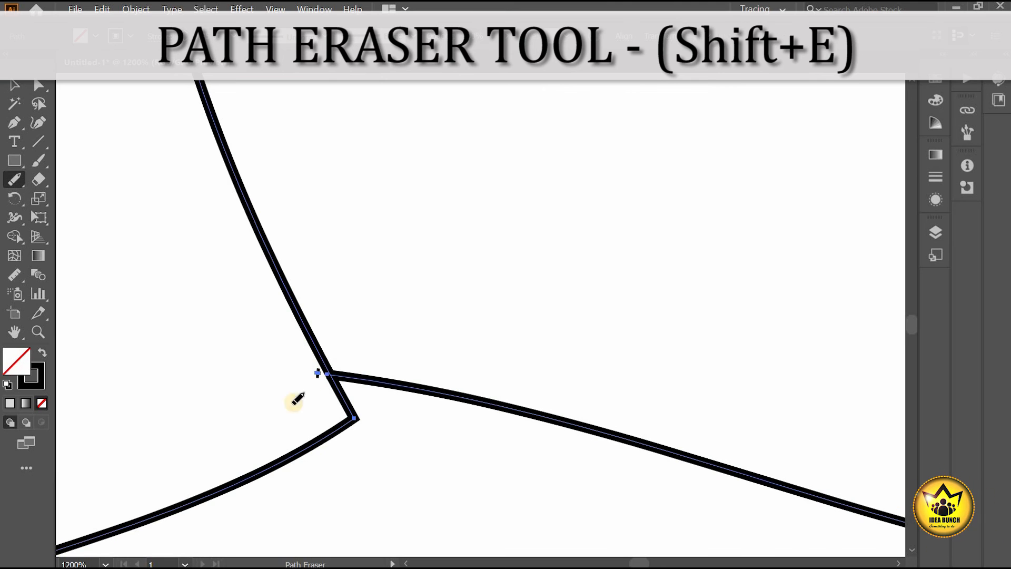
{"action": "left_click_drag", "start_coordinate": [320, 380], "coordinate": [317, 368]}
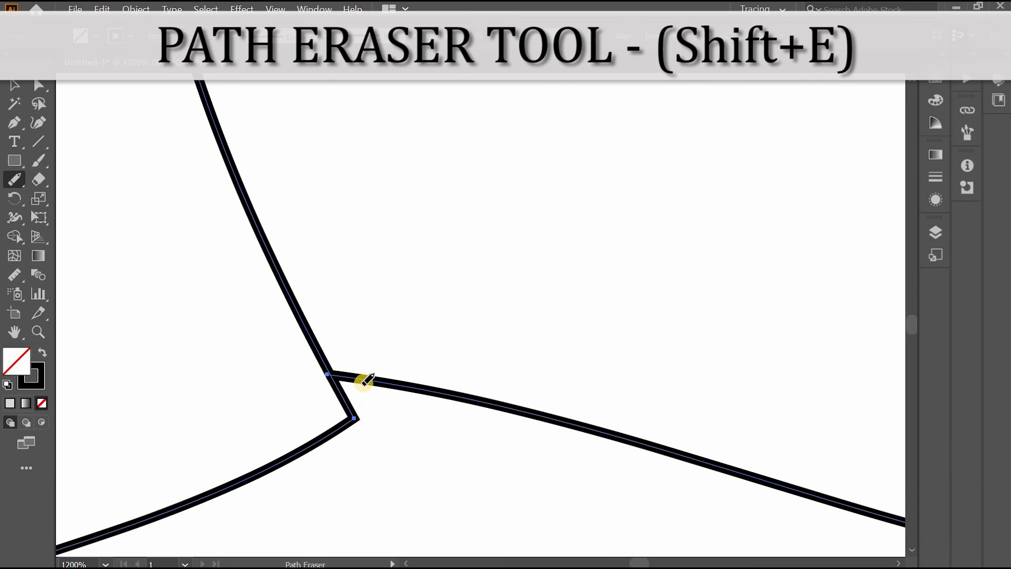
{"action": "scroll", "coordinate": [364, 400], "scroll_direction": "down", "scroll_amount": 6}
{"action": "scroll", "coordinate": [366, 429], "scroll_direction": "up", "scroll_amount": 3}
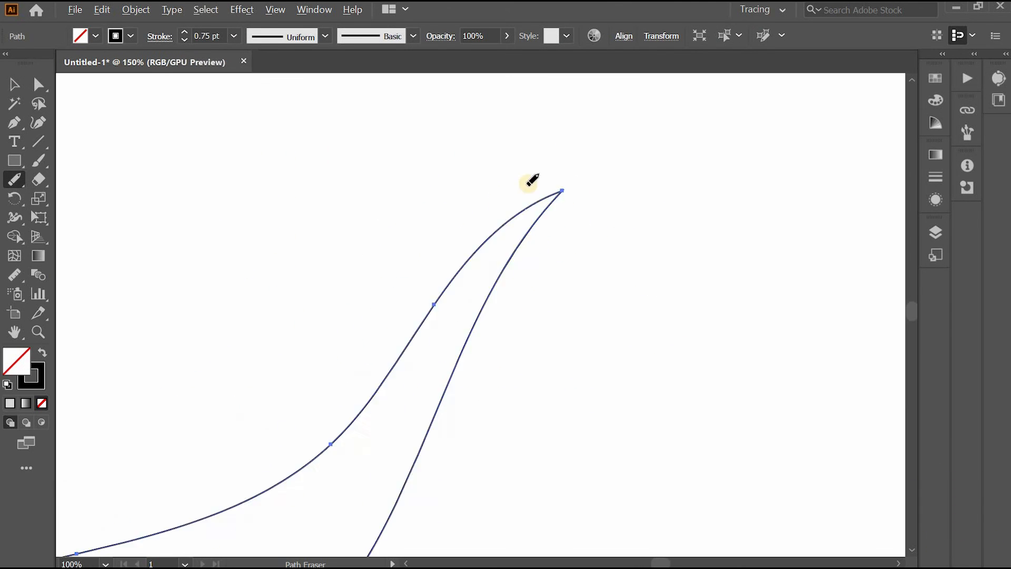
Erase sections of the pepper's outline near its tip with the Path Eraser tool, undoing the first erasure
{"action": "scroll", "coordinate": [531, 181], "scroll_direction": "up", "scroll_amount": 4}
{"action": "mouse_move", "coordinate": [467, 185]}
{"action": "left_mouse_down"}
{"action": "mouse_move", "coordinate": [483, 165]}
{"action": "mouse_move", "coordinate": [284, 371]}
{"action": "left_mouse_up"}
{"action": "key", "text": "ctrl+z"}
{"action": "left_click_drag", "start_coordinate": [320, 341], "coordinate": [356, 318]}
{"action": "scroll", "coordinate": [364, 311], "scroll_direction": "down", "scroll_amount": 5}
{"action": "left_click_drag", "start_coordinate": [384, 286], "coordinate": [643, 103]}
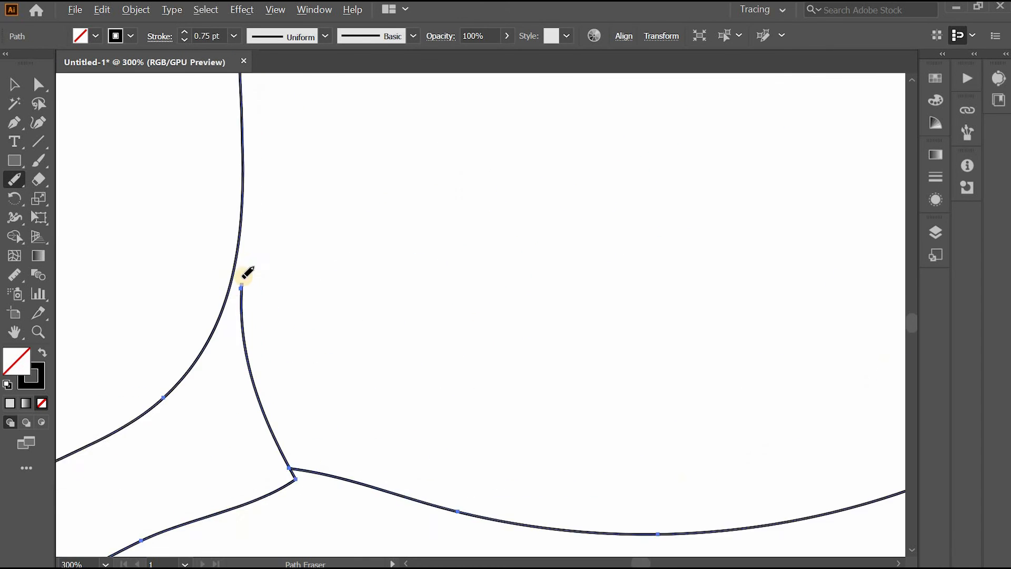
Join the open path ends on the left edge of the pointed leaf crown with the Join tool
{"action": "scroll", "coordinate": [215, 264], "scroll_direction": "up", "scroll_amount": 2}
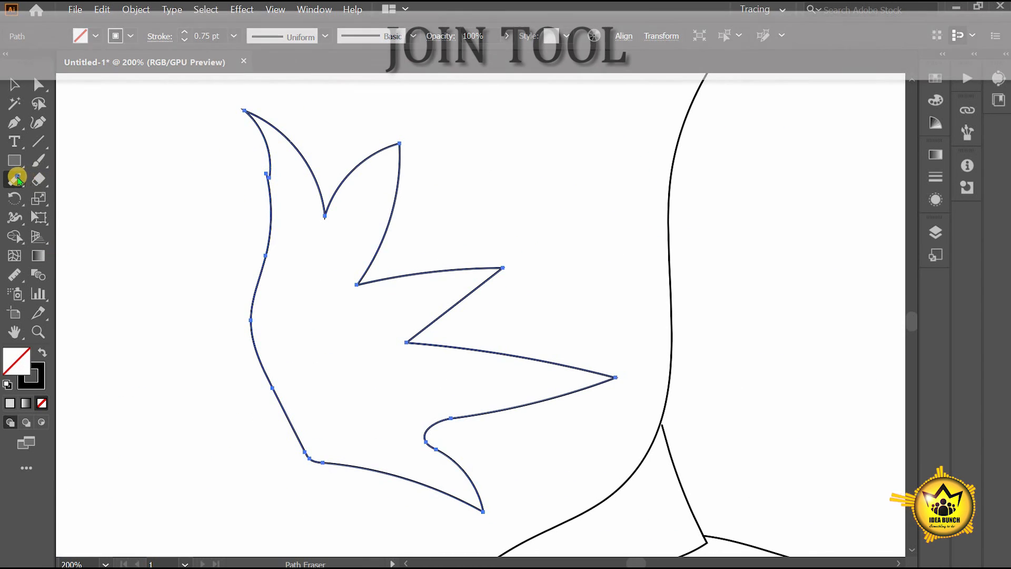
{"action": "mouse_move", "coordinate": [18, 181]}
{"action": "left_mouse_down"}
{"action": "mouse_move", "coordinate": [45, 195]}
{"action": "mouse_move", "coordinate": [62, 254]}
{"action": "left_mouse_up"}
{"action": "scroll", "coordinate": [268, 185], "scroll_direction": "up", "scroll_amount": 6}
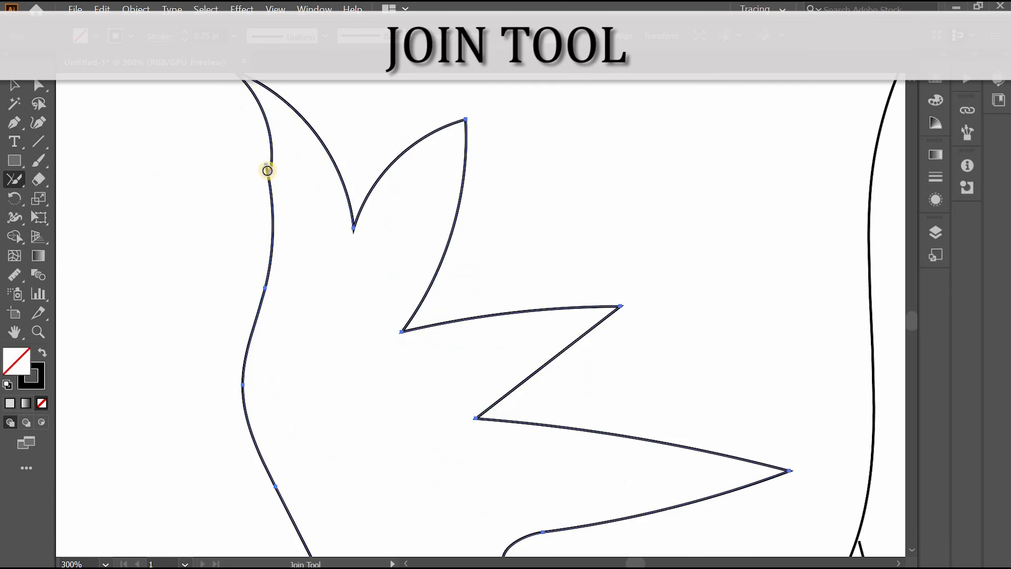
{"action": "left_click_drag", "start_coordinate": [259, 233], "coordinate": [261, 241]}
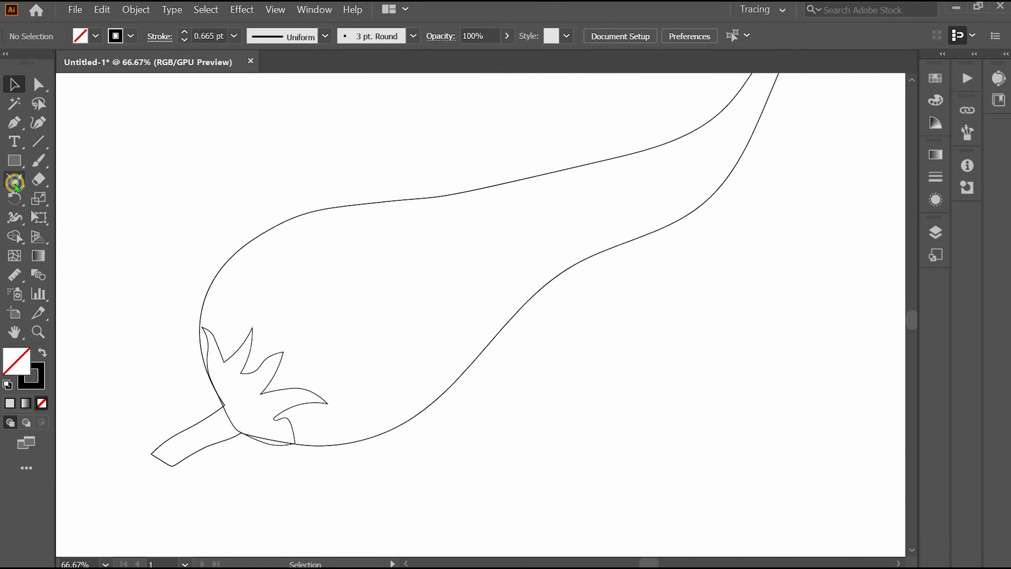
Draw a circle over the pepper's wide end with the Shaper tool, undoing the unwanted shape changes
{"action": "left_click_drag", "start_coordinate": [15, 182], "coordinate": [66, 187]}
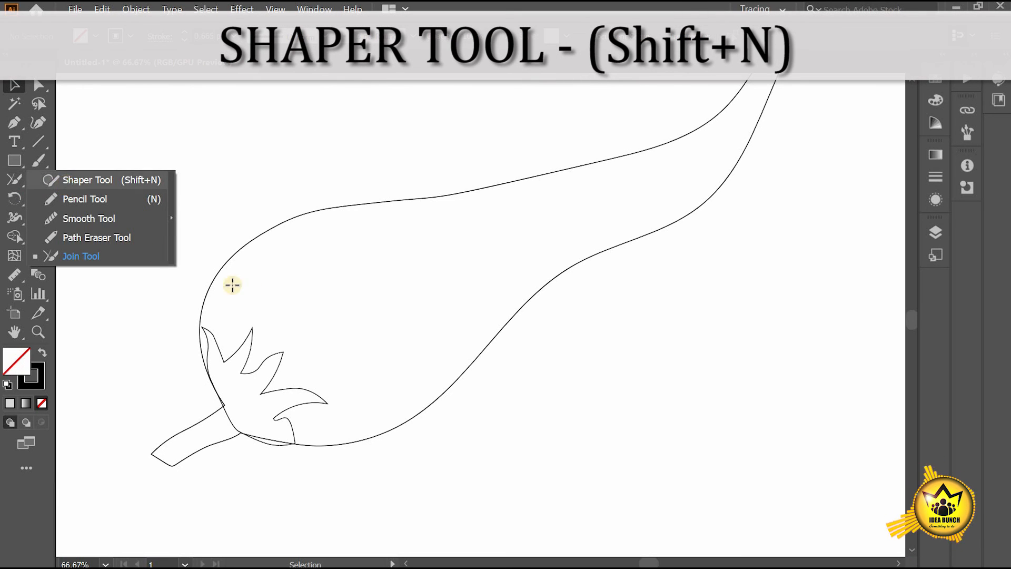
{"action": "mouse_move", "coordinate": [368, 271]}
{"action": "left_mouse_down"}
{"action": "mouse_move", "coordinate": [393, 284]}
{"action": "mouse_move", "coordinate": [369, 263]}
{"action": "mouse_move", "coordinate": [605, 190]}
{"action": "left_mouse_up"}
{"action": "key", "text": "ctrl+z"}
{"action": "scroll", "coordinate": [465, 327], "scroll_direction": "down", "scroll_amount": 3}
{"action": "left_click_drag", "start_coordinate": [474, 338], "coordinate": [476, 338]}
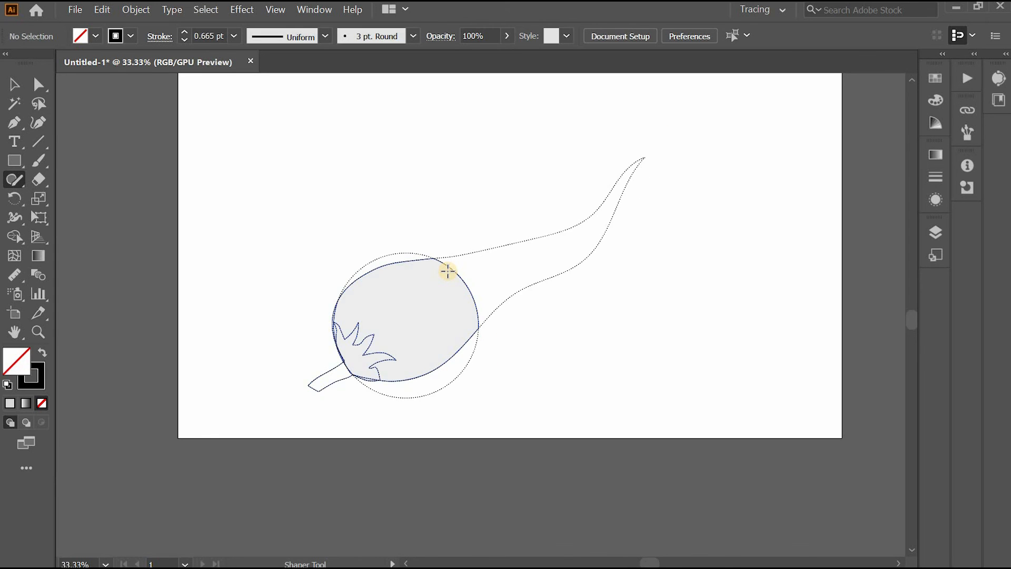
{"action": "key", "text": "ctrl+z"}
{"action": "key", "text": "ctrl+z"}
Draw a wide ellipse across the pepper's upper body with the Shaper tool, undo it, and try two more freehand gestures
{"action": "mouse_move", "coordinate": [386, 271]}
{"action": "left_mouse_down"}
{"action": "mouse_move", "coordinate": [354, 354]}
{"action": "mouse_move", "coordinate": [380, 267]}
{"action": "mouse_move", "coordinate": [567, 205]}
{"action": "mouse_move", "coordinate": [561, 275]}
{"action": "left_mouse_up"}
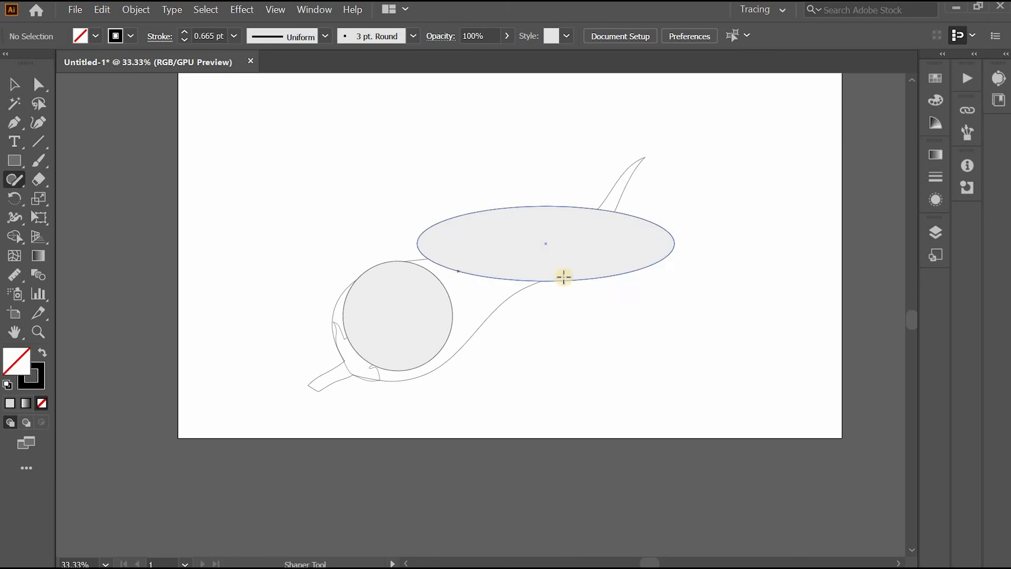
{"action": "key", "text": "ctrl+z"}
{"action": "left_click_drag", "start_coordinate": [636, 277], "coordinate": [632, 279]}
{"action": "left_click_drag", "start_coordinate": [377, 129], "coordinate": [378, 131]}
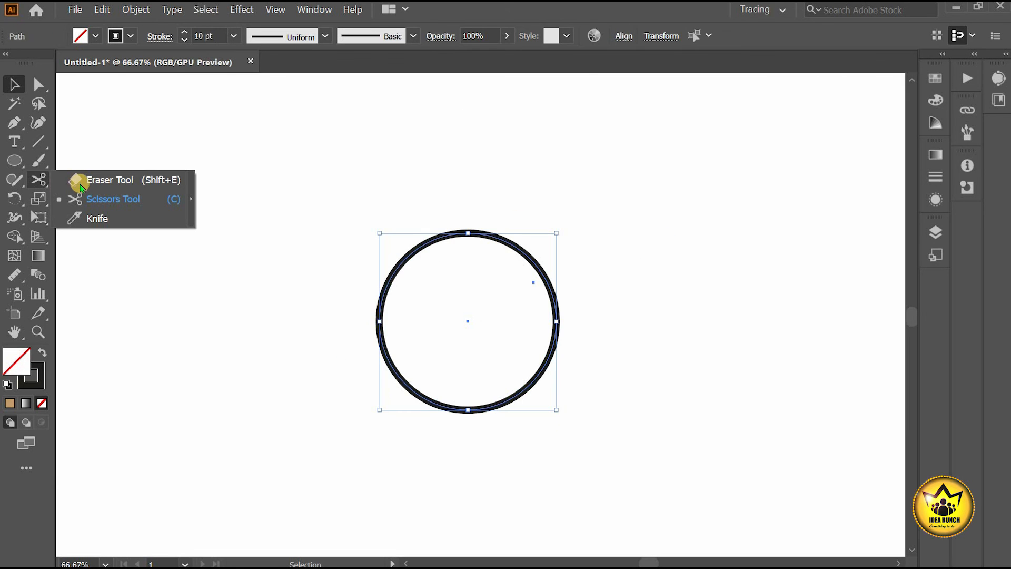
Erase across the black circle from top to bottom and across the stitched brush stroke with the Eraser tool
{"action": "left_click", "coordinate": [79, 180]}
{"action": "mouse_move", "coordinate": [485, 235]}
{"action": "left_mouse_down"}
{"action": "mouse_move", "coordinate": [407, 254]}
{"action": "mouse_move", "coordinate": [382, 321]}
{"action": "mouse_move", "coordinate": [475, 231]}
{"action": "mouse_move", "coordinate": [513, 236]}
{"action": "mouse_move", "coordinate": [547, 291]}
{"action": "mouse_move", "coordinate": [536, 380]}
{"action": "mouse_move", "coordinate": [449, 407]}
{"action": "left_mouse_up"}
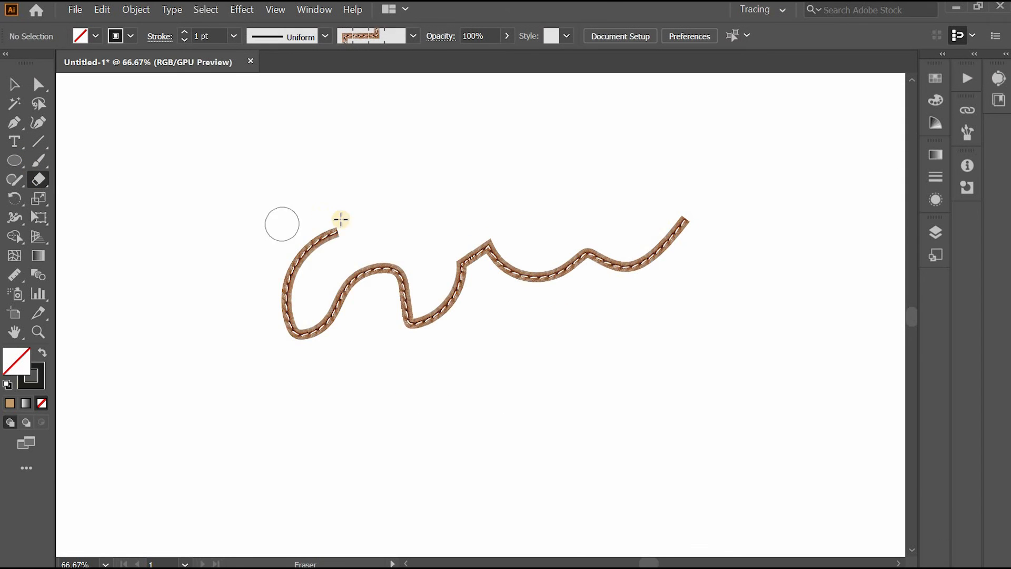
{"action": "mouse_move", "coordinate": [339, 217]}
{"action": "left_mouse_down"}
{"action": "mouse_move", "coordinate": [285, 267]}
{"action": "mouse_move", "coordinate": [512, 235]}
{"action": "mouse_move", "coordinate": [463, 282]}
{"action": "mouse_move", "coordinate": [302, 330]}
{"action": "mouse_move", "coordinate": [679, 226]}
{"action": "left_mouse_up"}
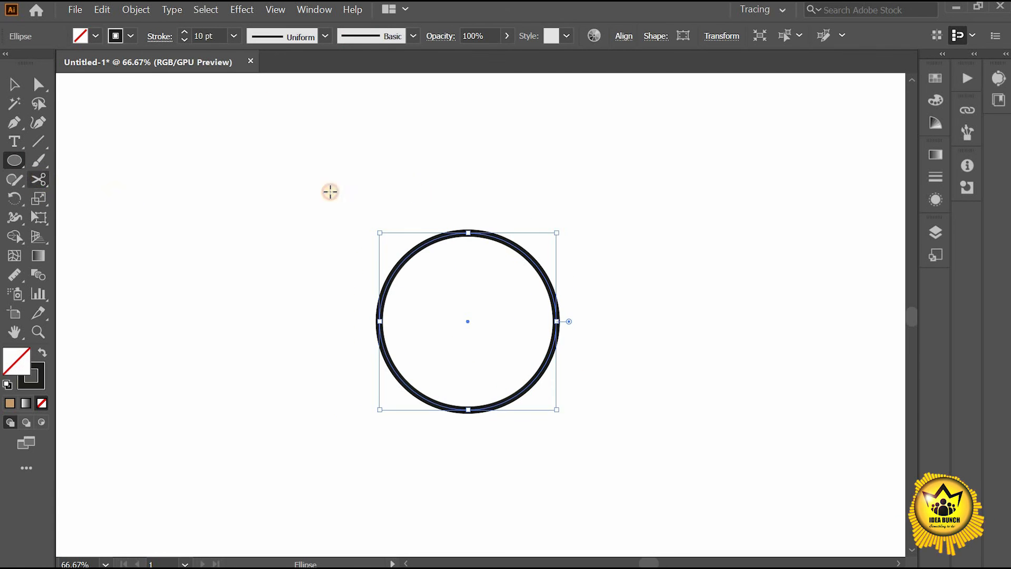
Cut the circle's path at its upper right and at its right anchor point with the Scissors tool
{"action": "key", "text": "c"}
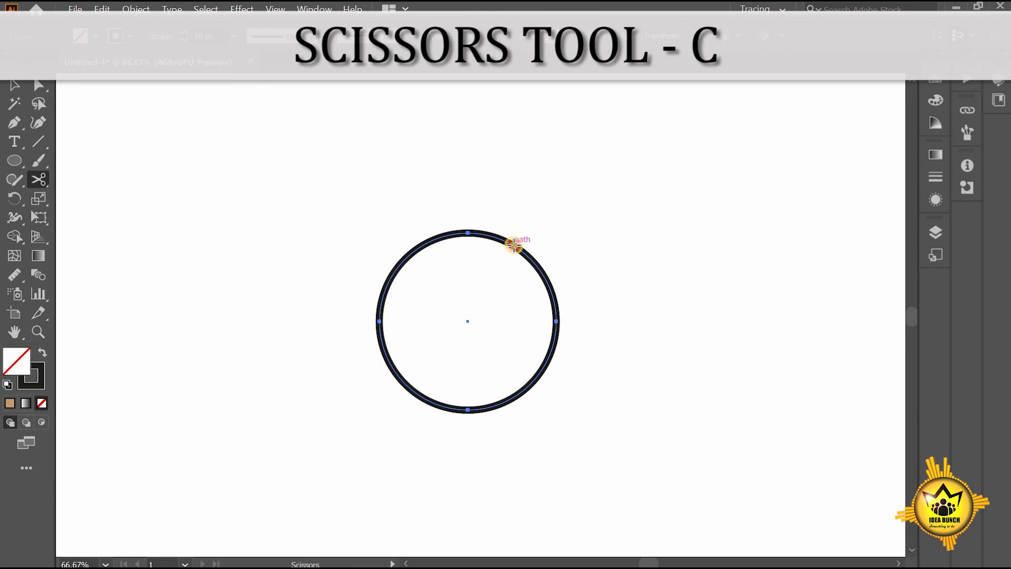
{"action": "left_click", "coordinate": [513, 245]}
{"action": "left_click", "coordinate": [556, 322]}
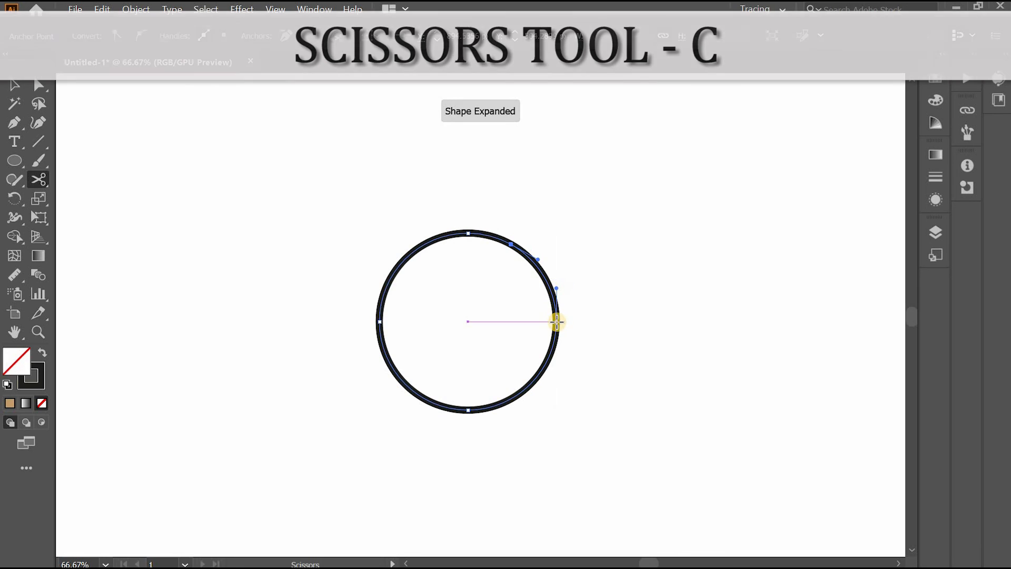
Pull the cut arc away from the circle toward the upper right and stretch it taller and narrower
{"action": "key", "text": "v"}
{"action": "left_click", "coordinate": [501, 246]}
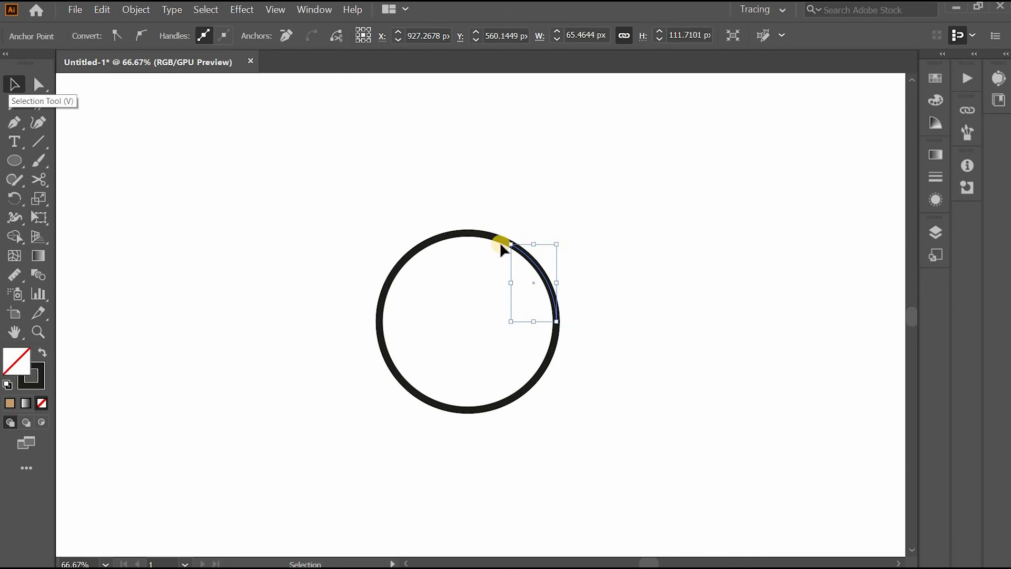
{"action": "left_click", "coordinate": [668, 290]}
{"action": "left_click_drag", "start_coordinate": [533, 260], "coordinate": [566, 266]}
{"action": "left_click", "coordinate": [619, 306]}
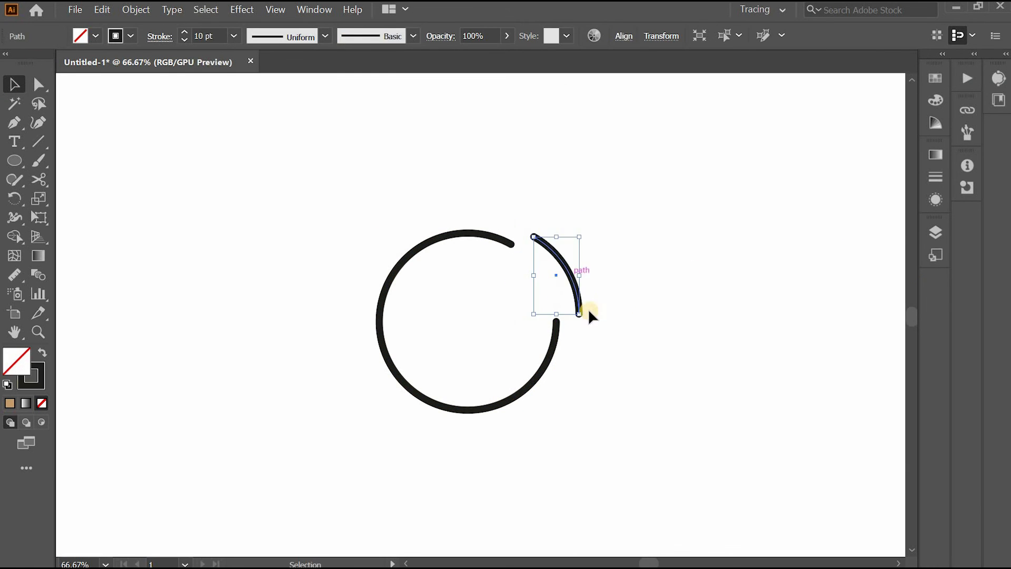
{"action": "mouse_move", "coordinate": [580, 314]}
{"action": "left_mouse_down"}
{"action": "mouse_move", "coordinate": [659, 435]}
{"action": "mouse_move", "coordinate": [574, 319]}
{"action": "mouse_move", "coordinate": [569, 338]}
{"action": "left_mouse_up"}
{"action": "left_click_drag", "start_coordinate": [553, 267], "coordinate": [575, 257]}
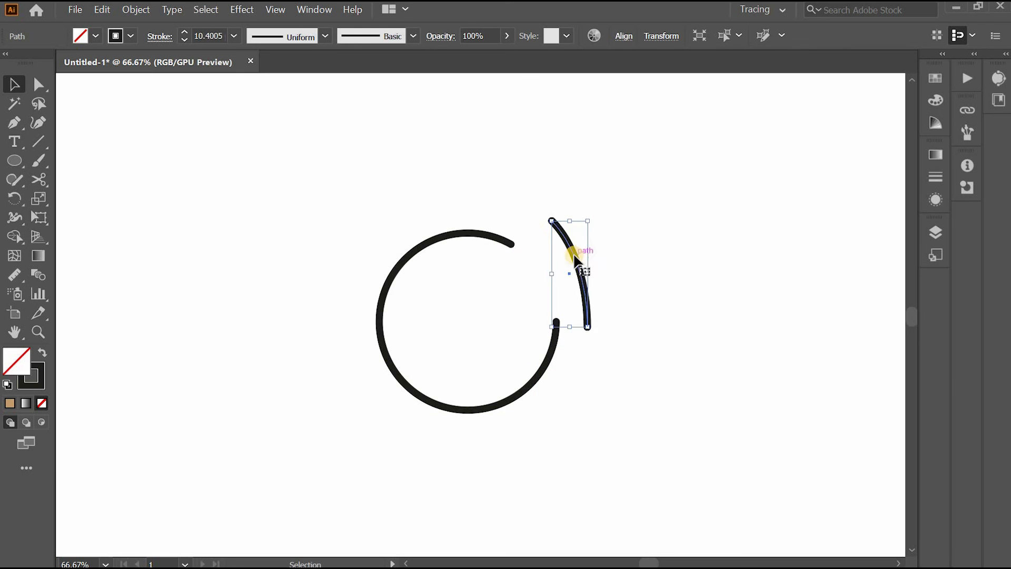
Delete the separated arc and undo the last changes
{"action": "key", "text": "Delete"}
{"action": "key", "text": "ctrl+z"}
{"action": "key", "text": "ctrl+z"}
{"action": "key", "text": "ctrl+z"}
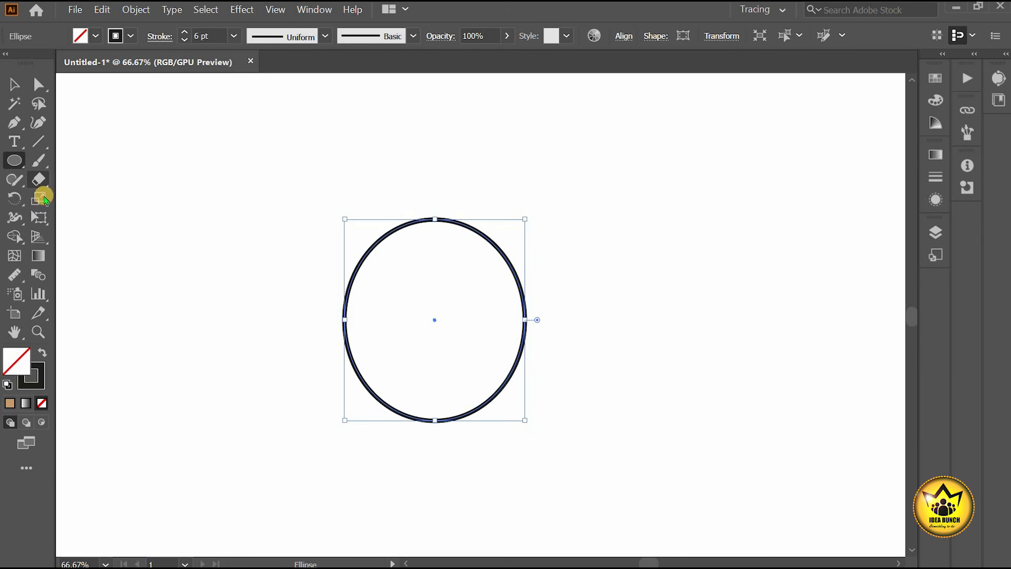
Slice the 6 pt ellipse with four curved, roughly vertical Knife cuts to make five pieces
{"action": "left_click_drag", "start_coordinate": [38, 180], "coordinate": [82, 223]}
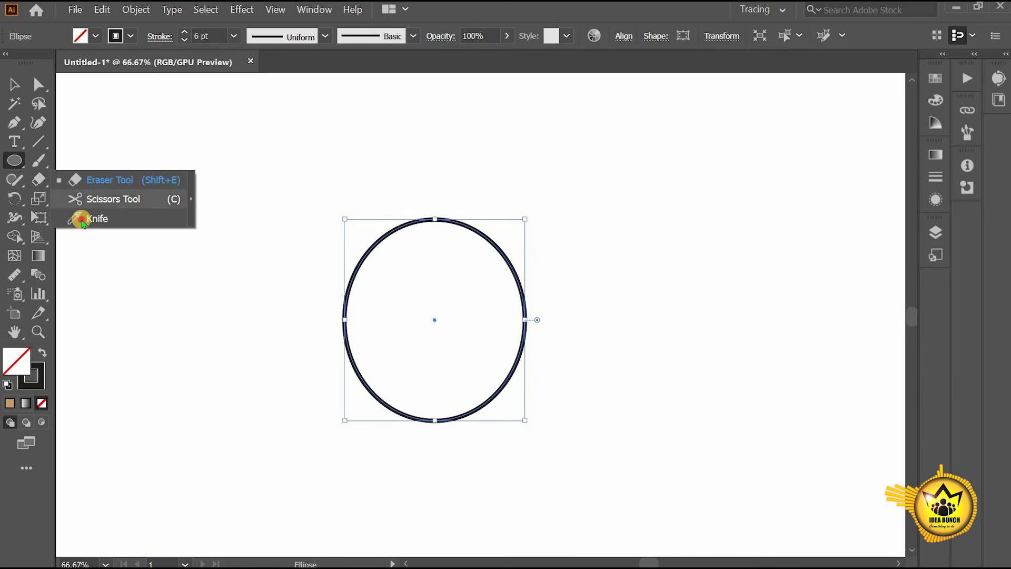
{"action": "mouse_move", "coordinate": [393, 216]}
{"action": "left_mouse_down"}
{"action": "mouse_move", "coordinate": [510, 406]}
{"action": "mouse_move", "coordinate": [553, 420]}
{"action": "left_mouse_up"}
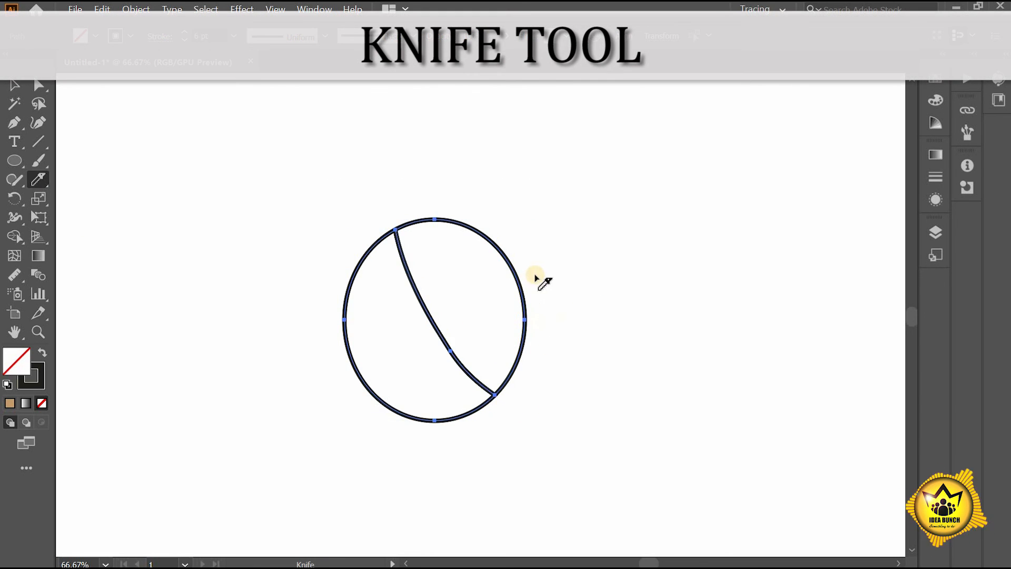
{"action": "left_click_drag", "start_coordinate": [441, 202], "coordinate": [556, 419]}
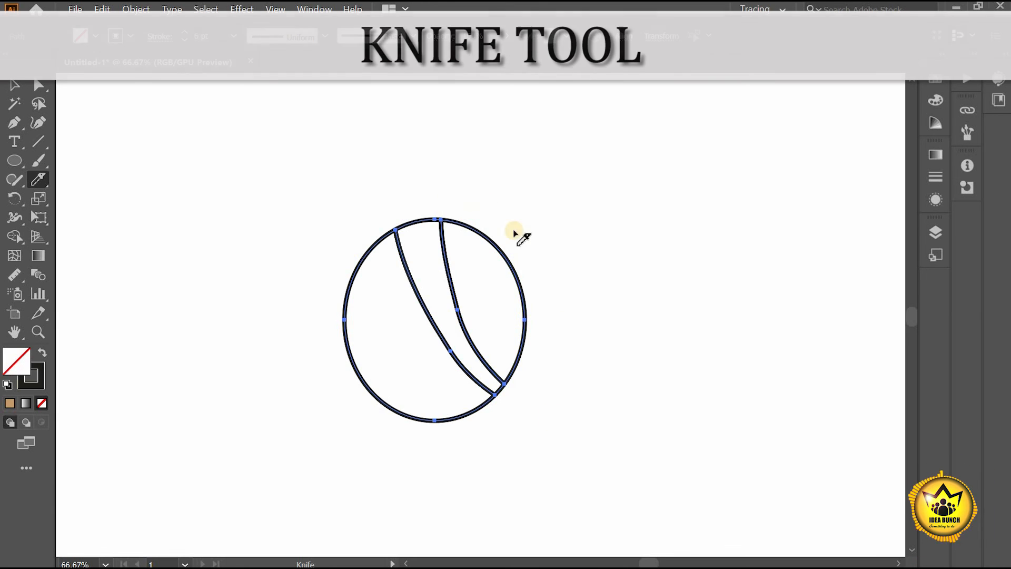
{"action": "left_click_drag", "start_coordinate": [368, 234], "coordinate": [506, 479]}
{"action": "left_click_drag", "start_coordinate": [481, 213], "coordinate": [578, 397]}
Move the ellipse's sliced pieces apart so that gaps separate all five, and deselect them
{"action": "left_click", "coordinate": [37, 86]}
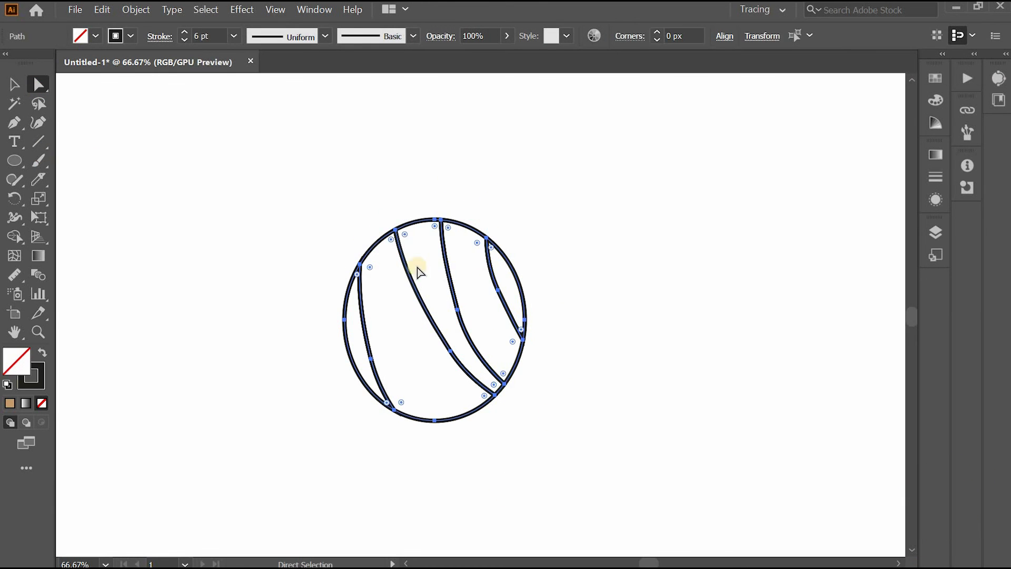
{"action": "key", "text": "v"}
{"action": "left_click", "coordinate": [573, 269]}
{"action": "left_click_drag", "start_coordinate": [512, 274], "coordinate": [596, 257]}
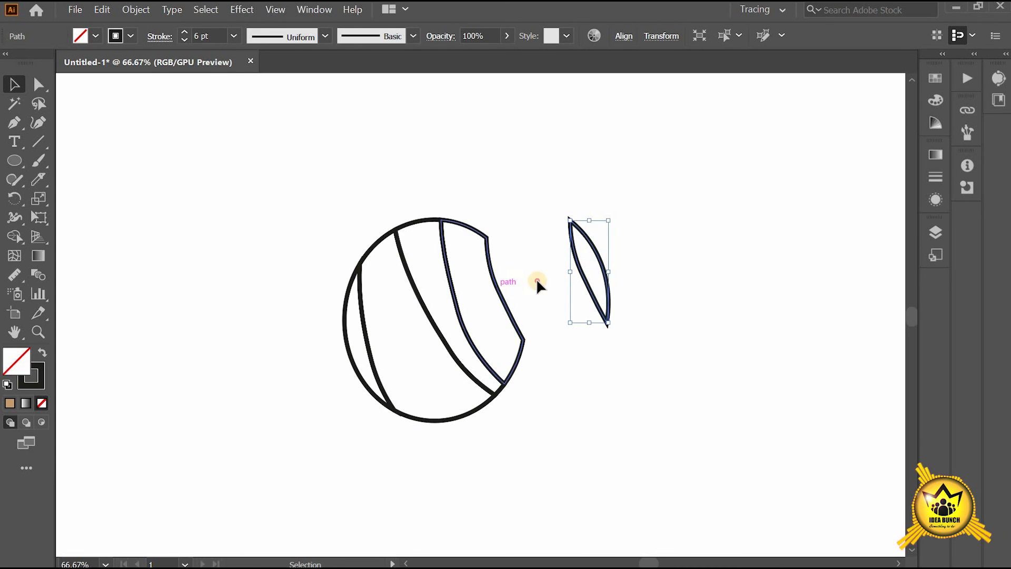
{"action": "left_click_drag", "start_coordinate": [536, 278], "coordinate": [558, 273]}
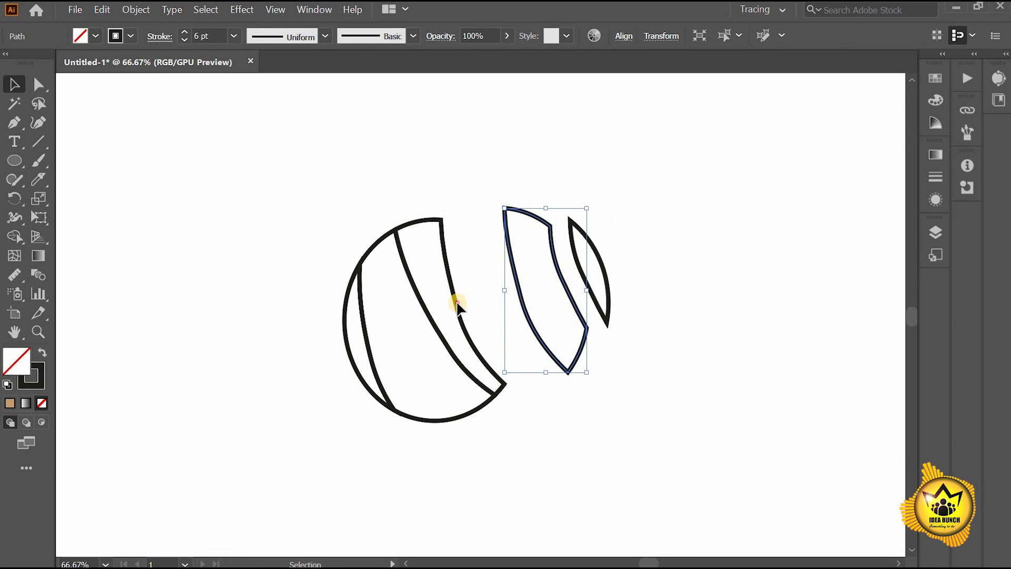
{"action": "left_click_drag", "start_coordinate": [488, 298], "coordinate": [449, 317]}
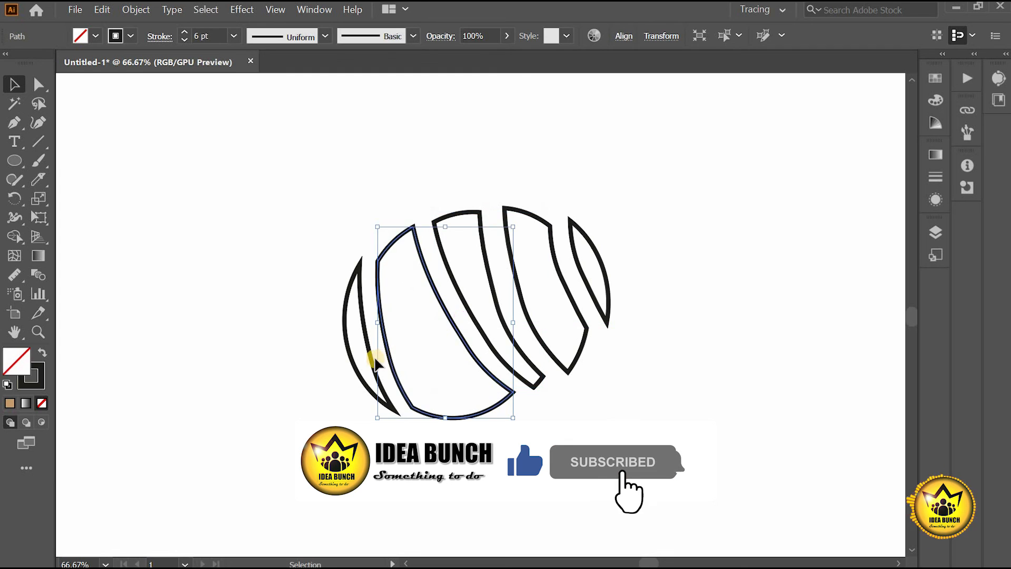
{"action": "left_click_drag", "start_coordinate": [368, 365], "coordinate": [364, 379]}
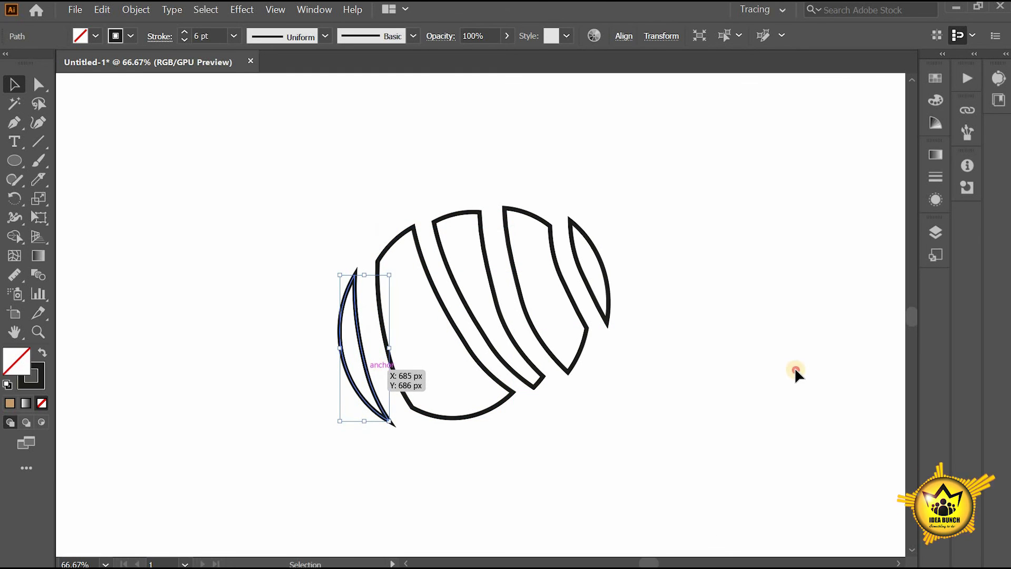
{"action": "left_click", "coordinate": [543, 329]}
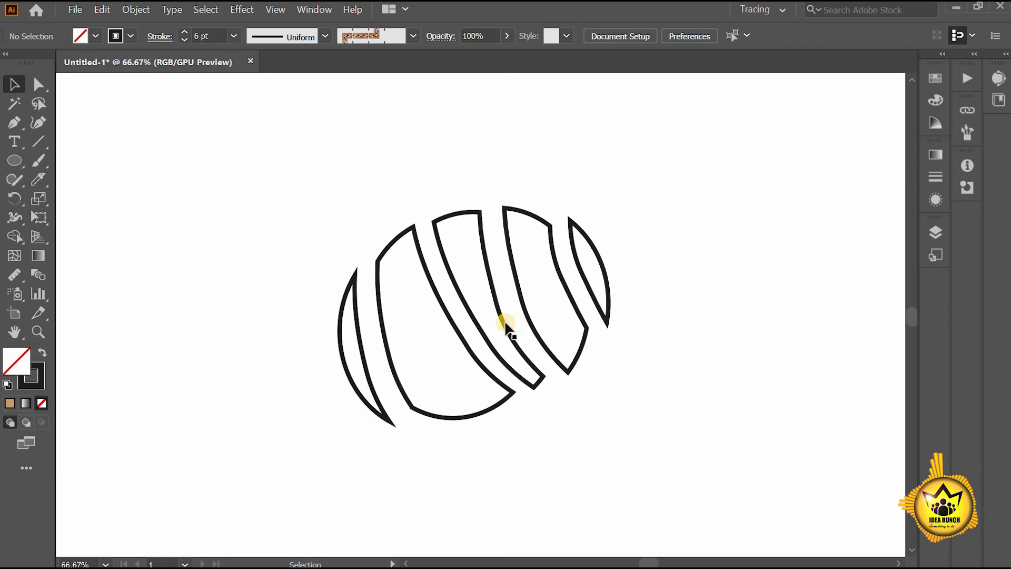